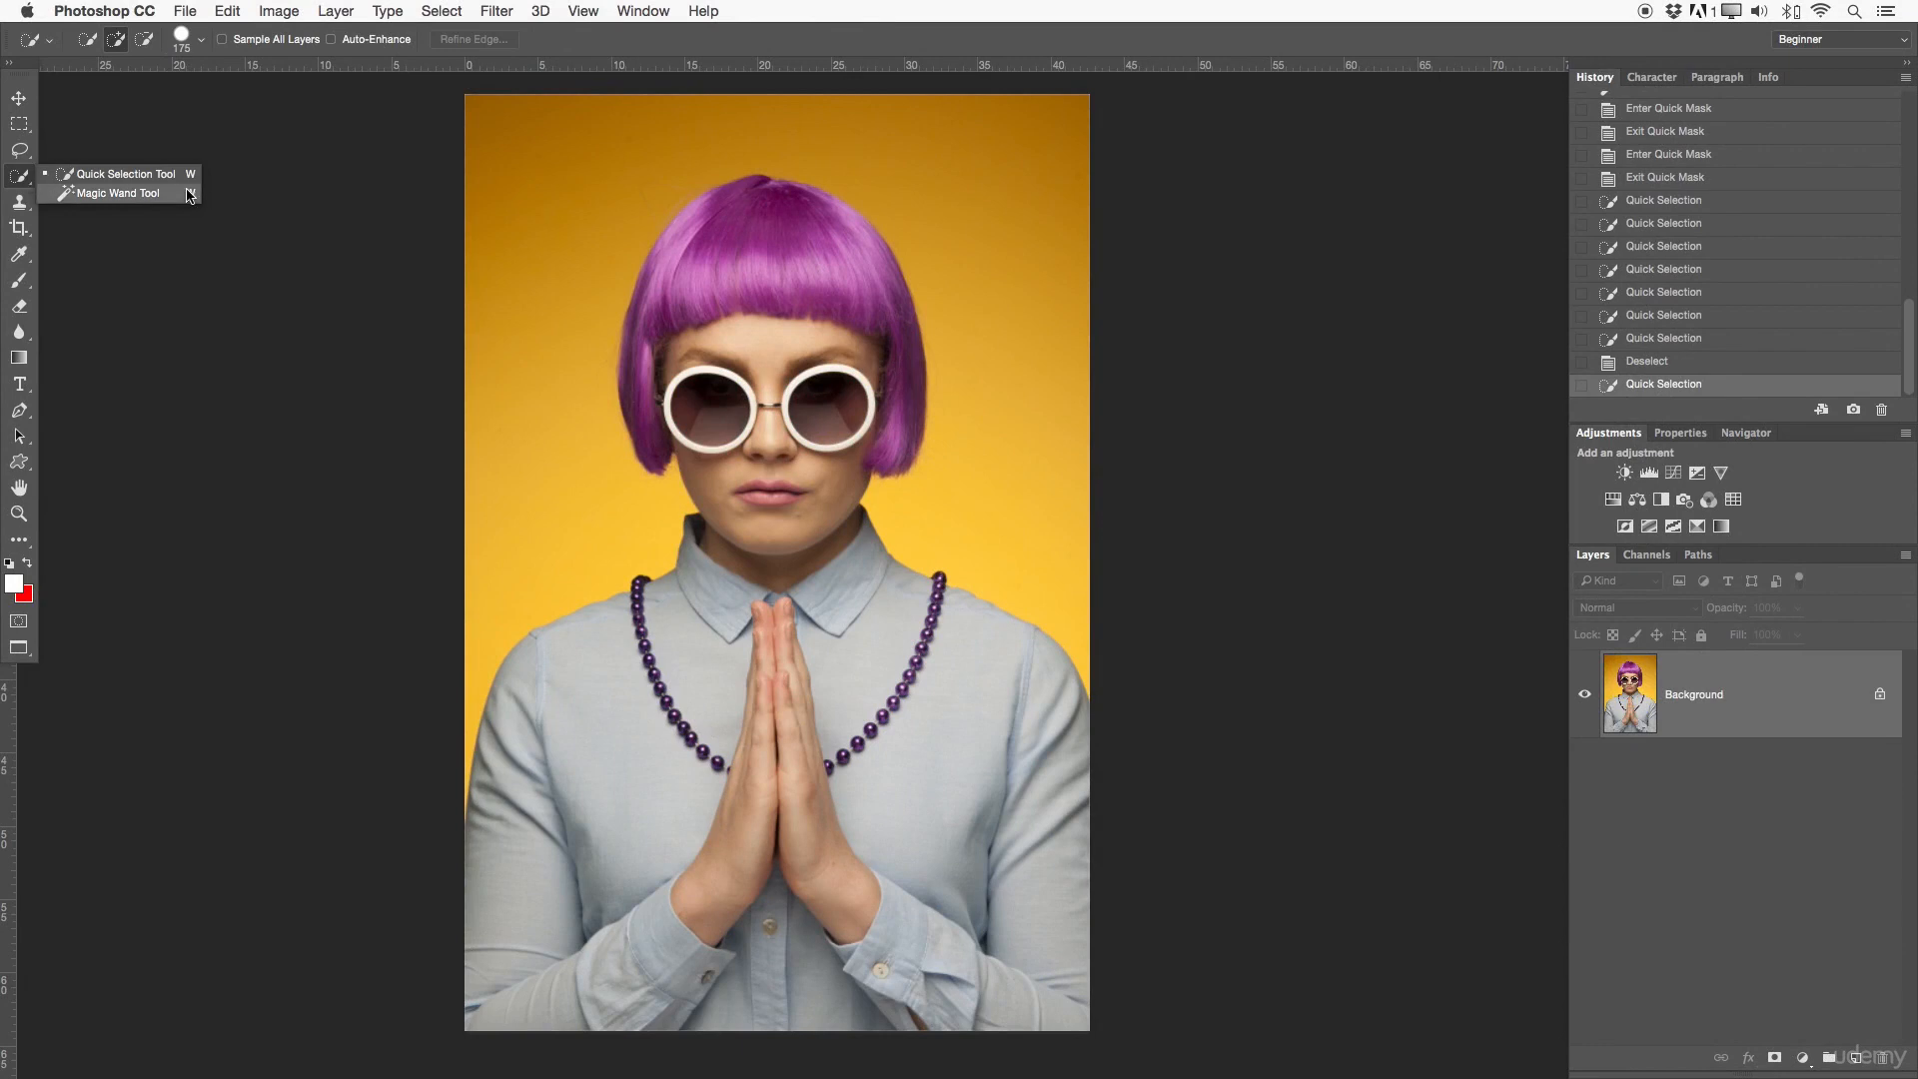
- Activate the Quick Selection Tool in new-selection mode and review its brush size, hardness and spacing settings
{"action": "left_click", "coordinate": [124, 175]}
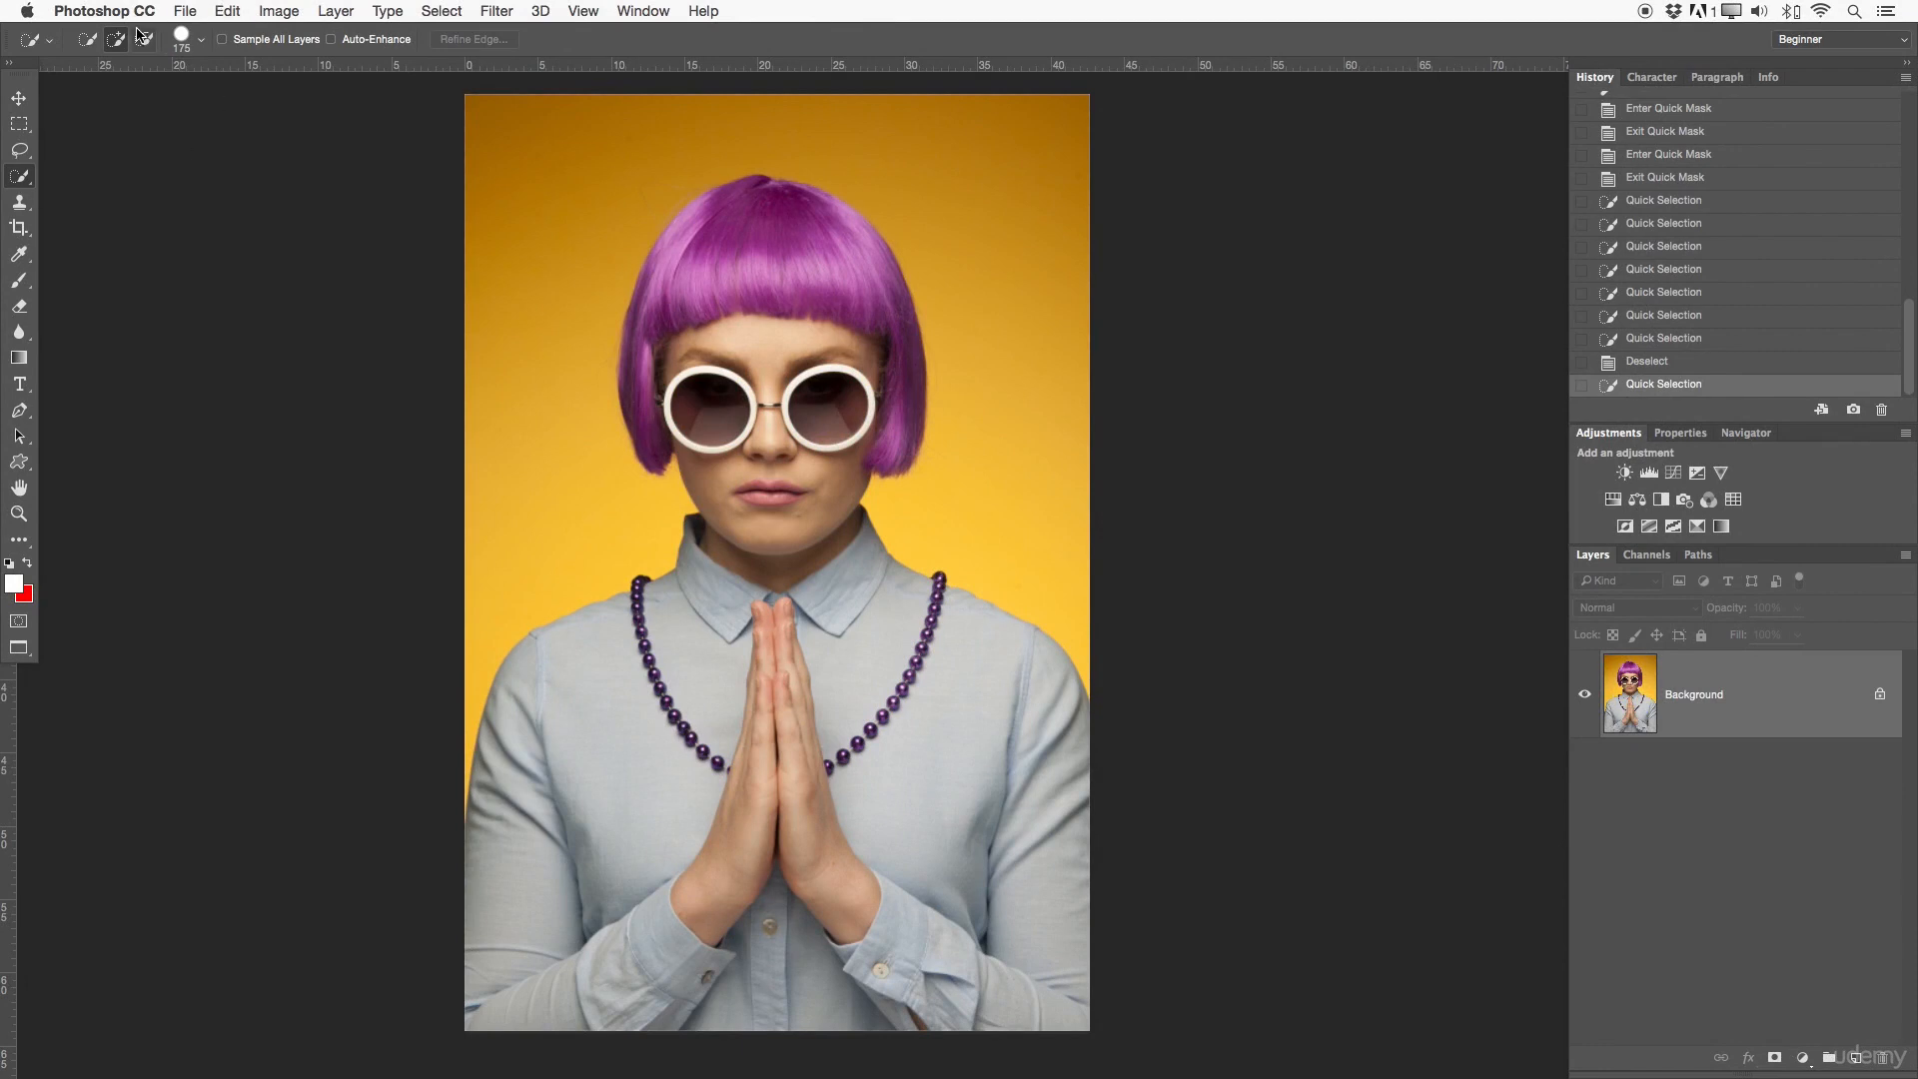
{"action": "left_click", "coordinate": [87, 42]}
{"action": "left_click", "coordinate": [198, 45]}
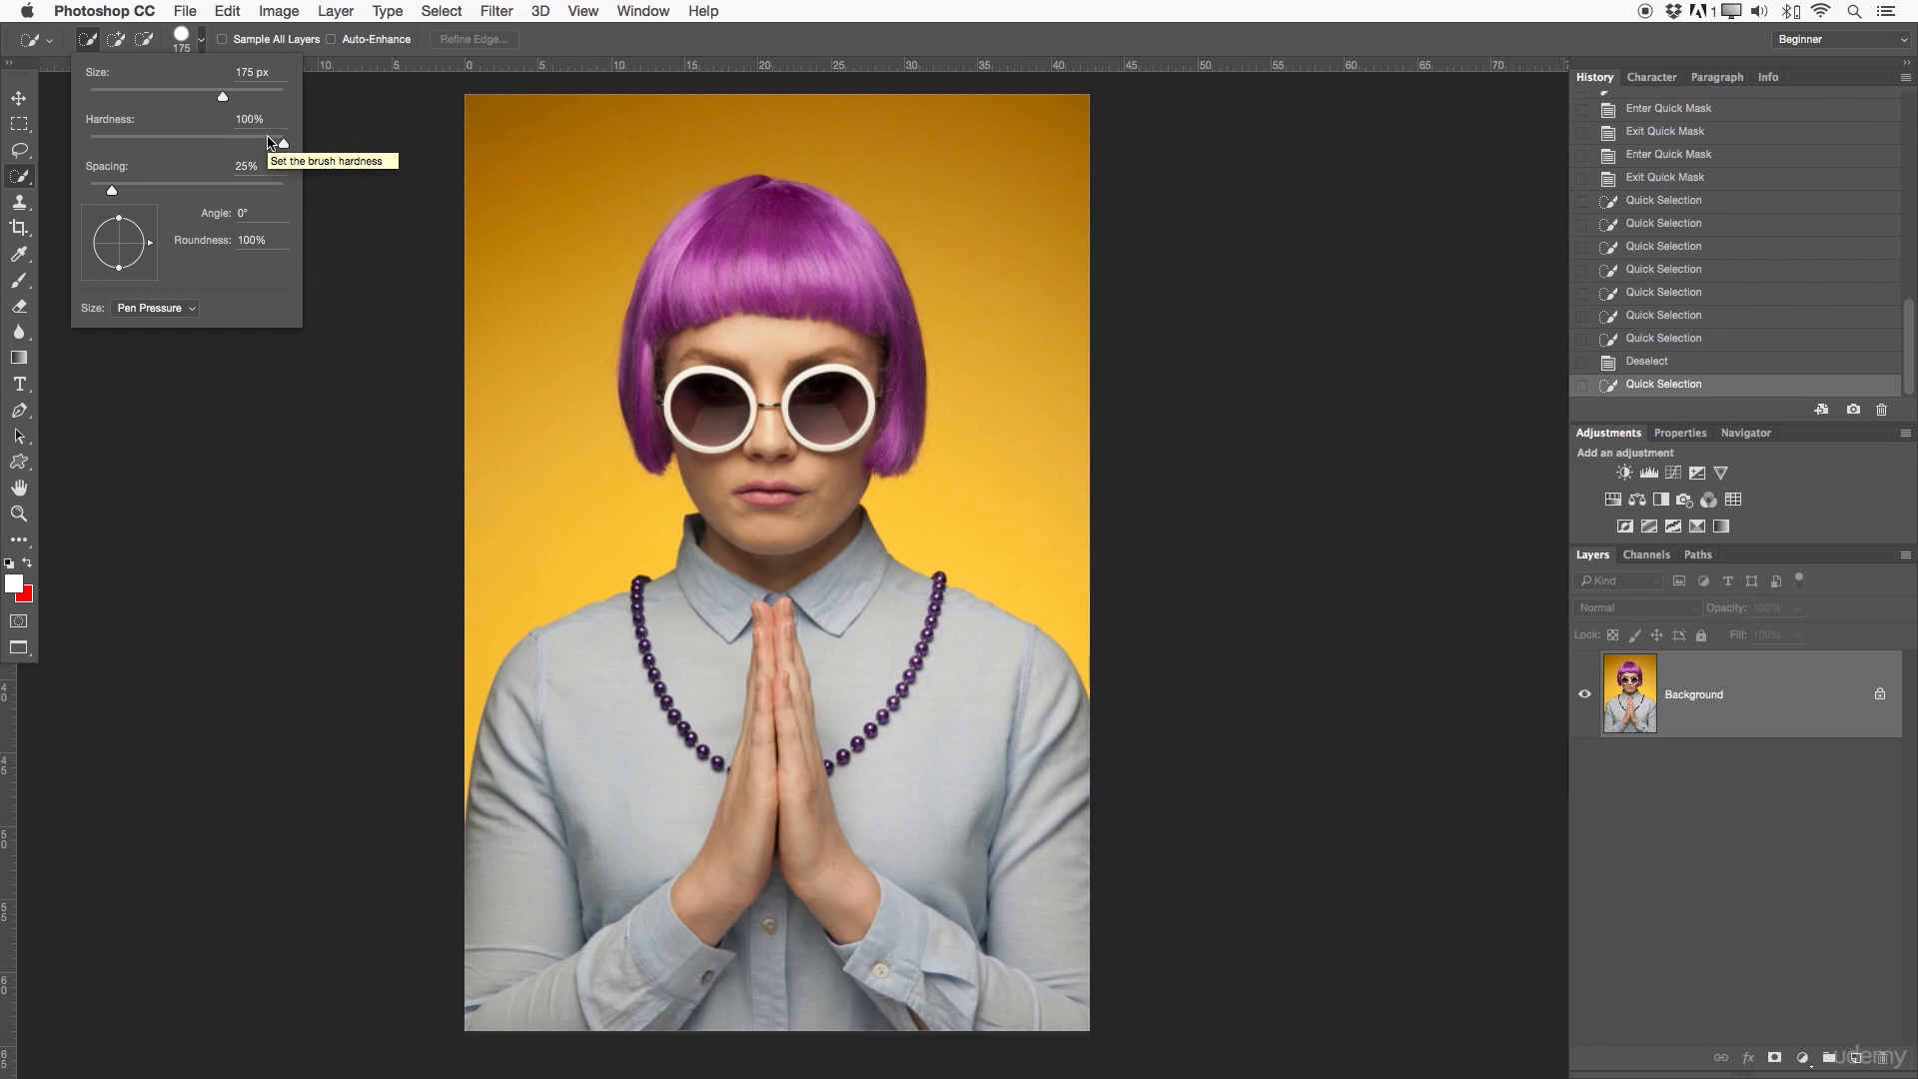
{"action": "left_click", "coordinate": [203, 42]}
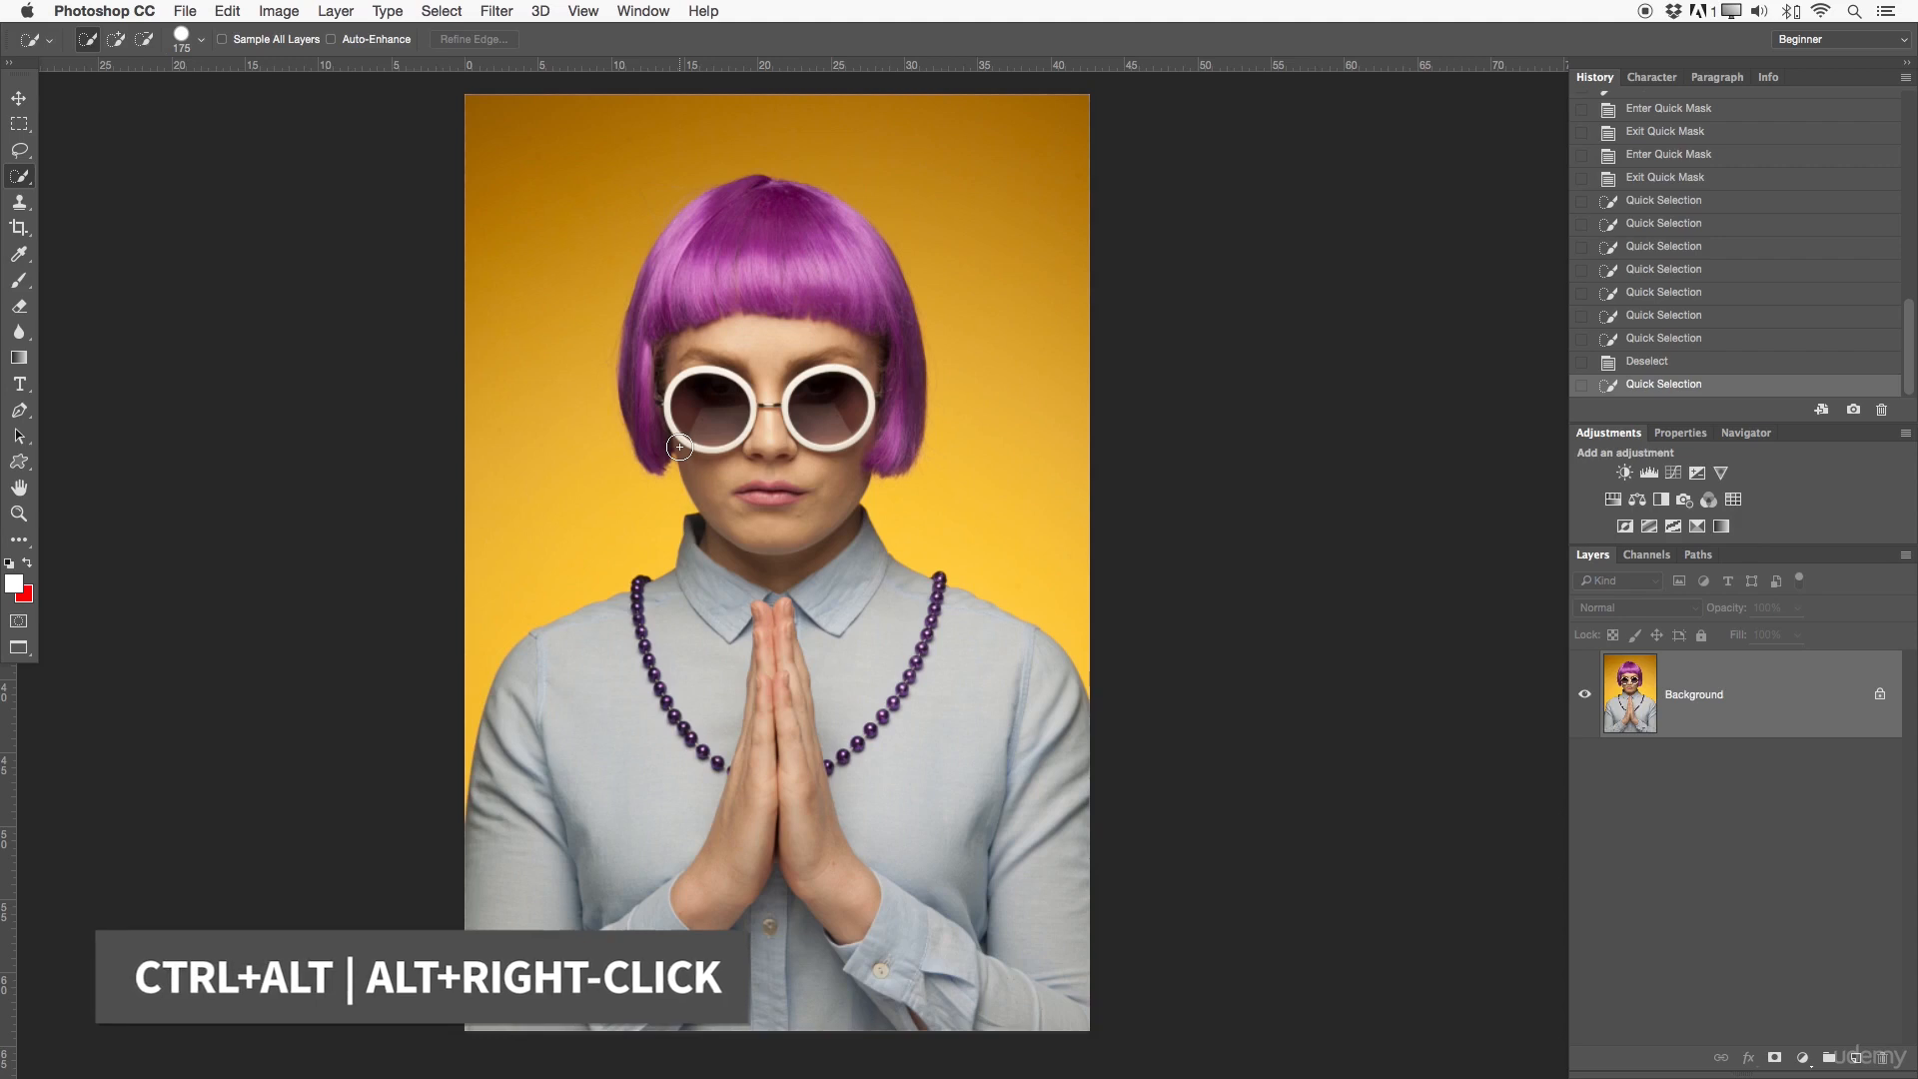
- Try different brush diameters and hardness values, settle on a 304 px brush, and select the yellow background around the woman
{"action": "mouse_move", "coordinate": [712, 449]}
{"action": "left_mouse_down"}
{"action": "mouse_move", "coordinate": [969, 475]}
{"action": "mouse_move", "coordinate": [734, 454]}
{"action": "mouse_move", "coordinate": [903, 471]}
{"action": "mouse_move", "coordinate": [844, 461]}
{"action": "left_mouse_up"}
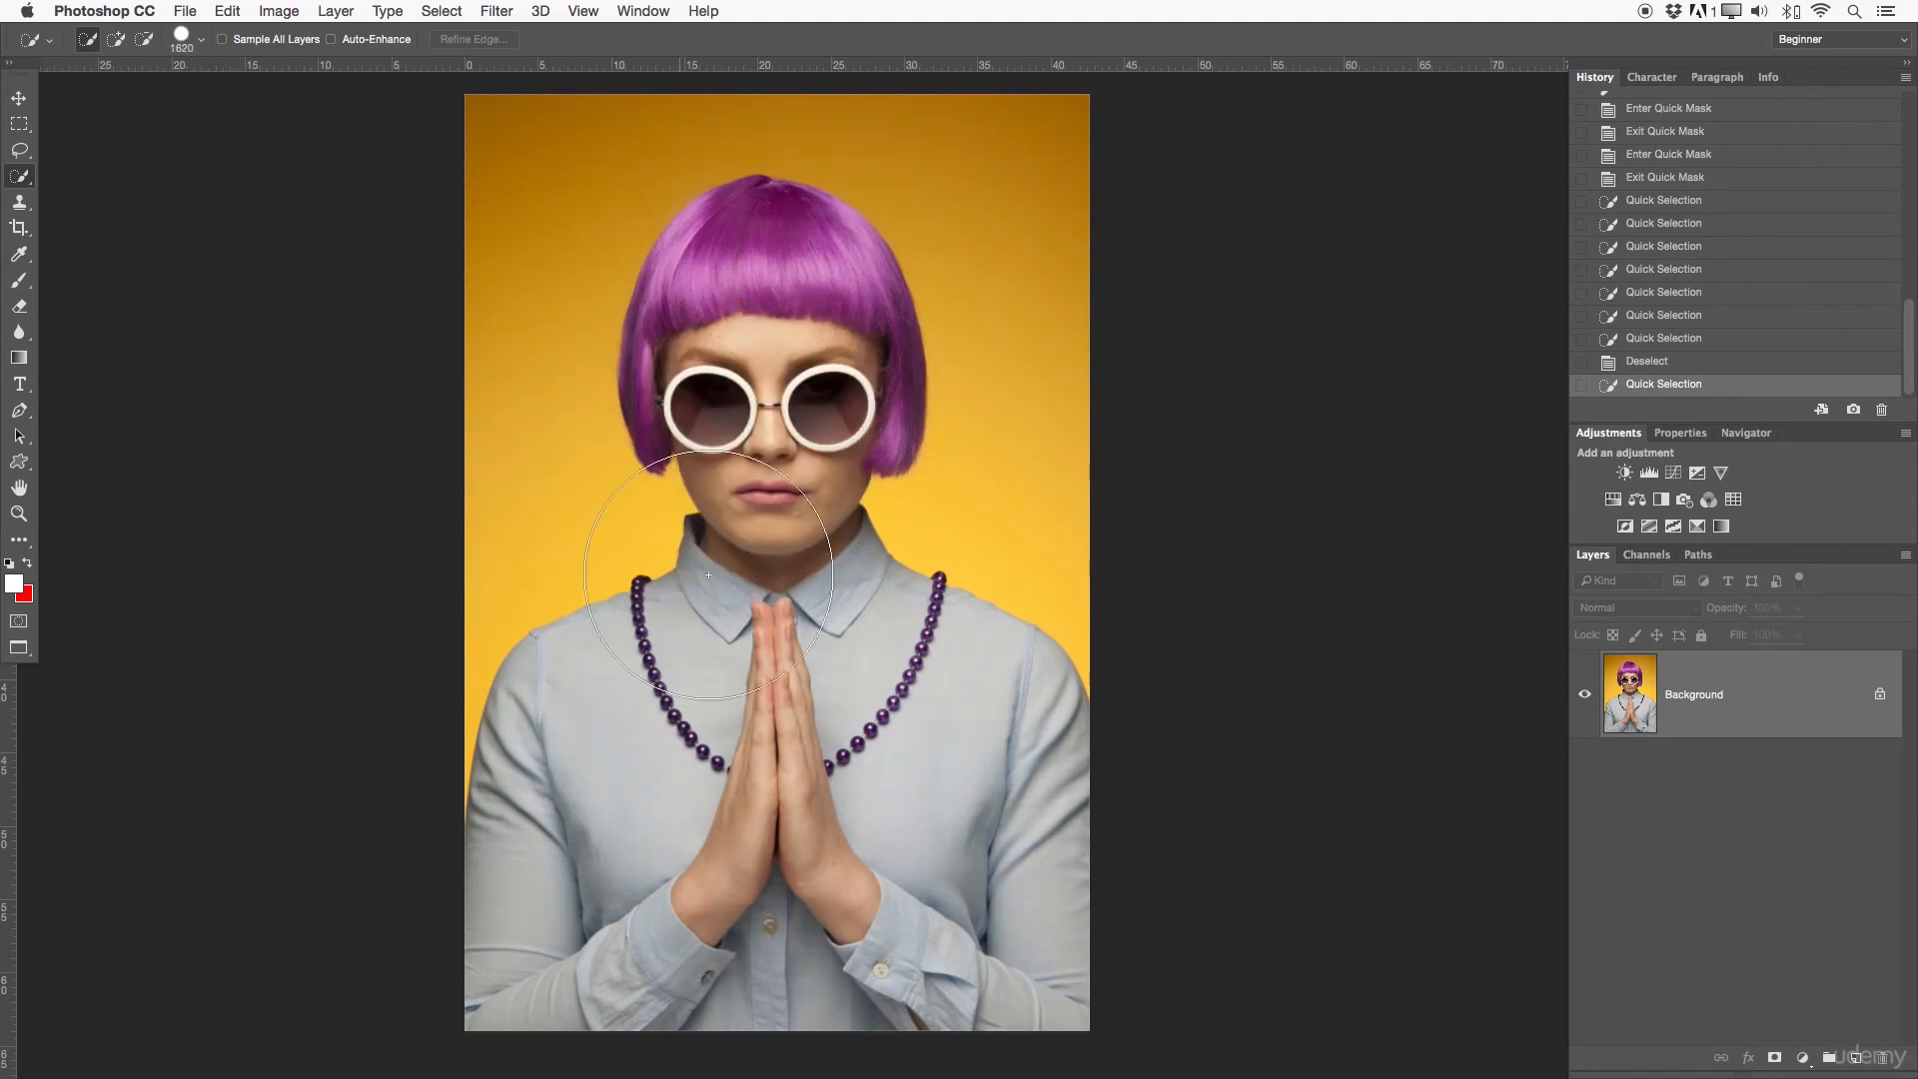
{"action": "mouse_move", "coordinate": [765, 551]}
{"action": "left_mouse_down"}
{"action": "mouse_move", "coordinate": [897, 566]}
{"action": "mouse_move", "coordinate": [672, 560]}
{"action": "mouse_move", "coordinate": [882, 560]}
{"action": "mouse_move", "coordinate": [895, 230]}
{"action": "mouse_move", "coordinate": [860, 780]}
{"action": "mouse_move", "coordinate": [895, 244]}
{"action": "mouse_move", "coordinate": [870, 725]}
{"action": "mouse_move", "coordinate": [870, 330]}
{"action": "mouse_move", "coordinate": [852, 621]}
{"action": "mouse_move", "coordinate": [853, 646]}
{"action": "mouse_move", "coordinate": [880, 346]}
{"action": "left_mouse_up"}
{"action": "mouse_move", "coordinate": [880, 477]}
{"action": "left_mouse_down"}
{"action": "mouse_move", "coordinate": [863, 644]}
{"action": "mouse_move", "coordinate": [861, 308]}
{"action": "left_mouse_up"}
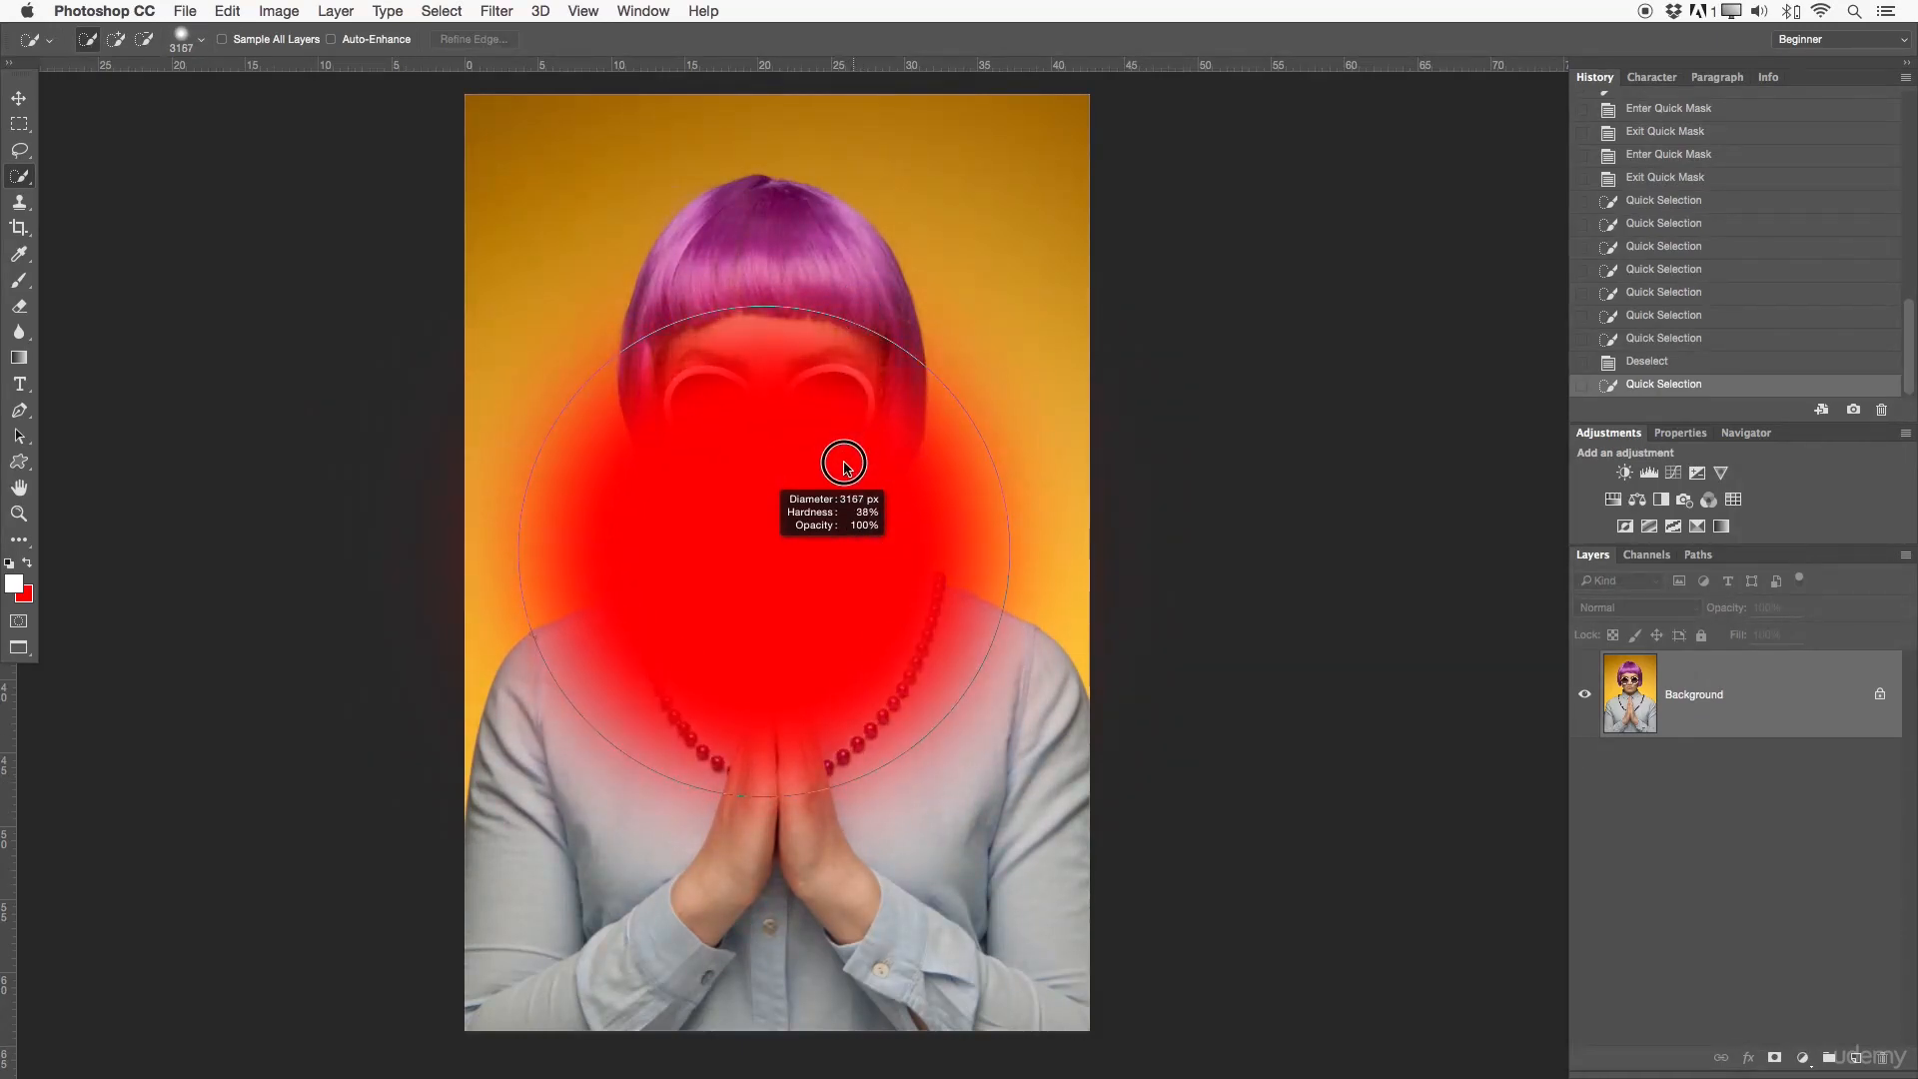
{"action": "left_click_drag", "start_coordinate": [809, 734], "coordinate": [834, 297]}
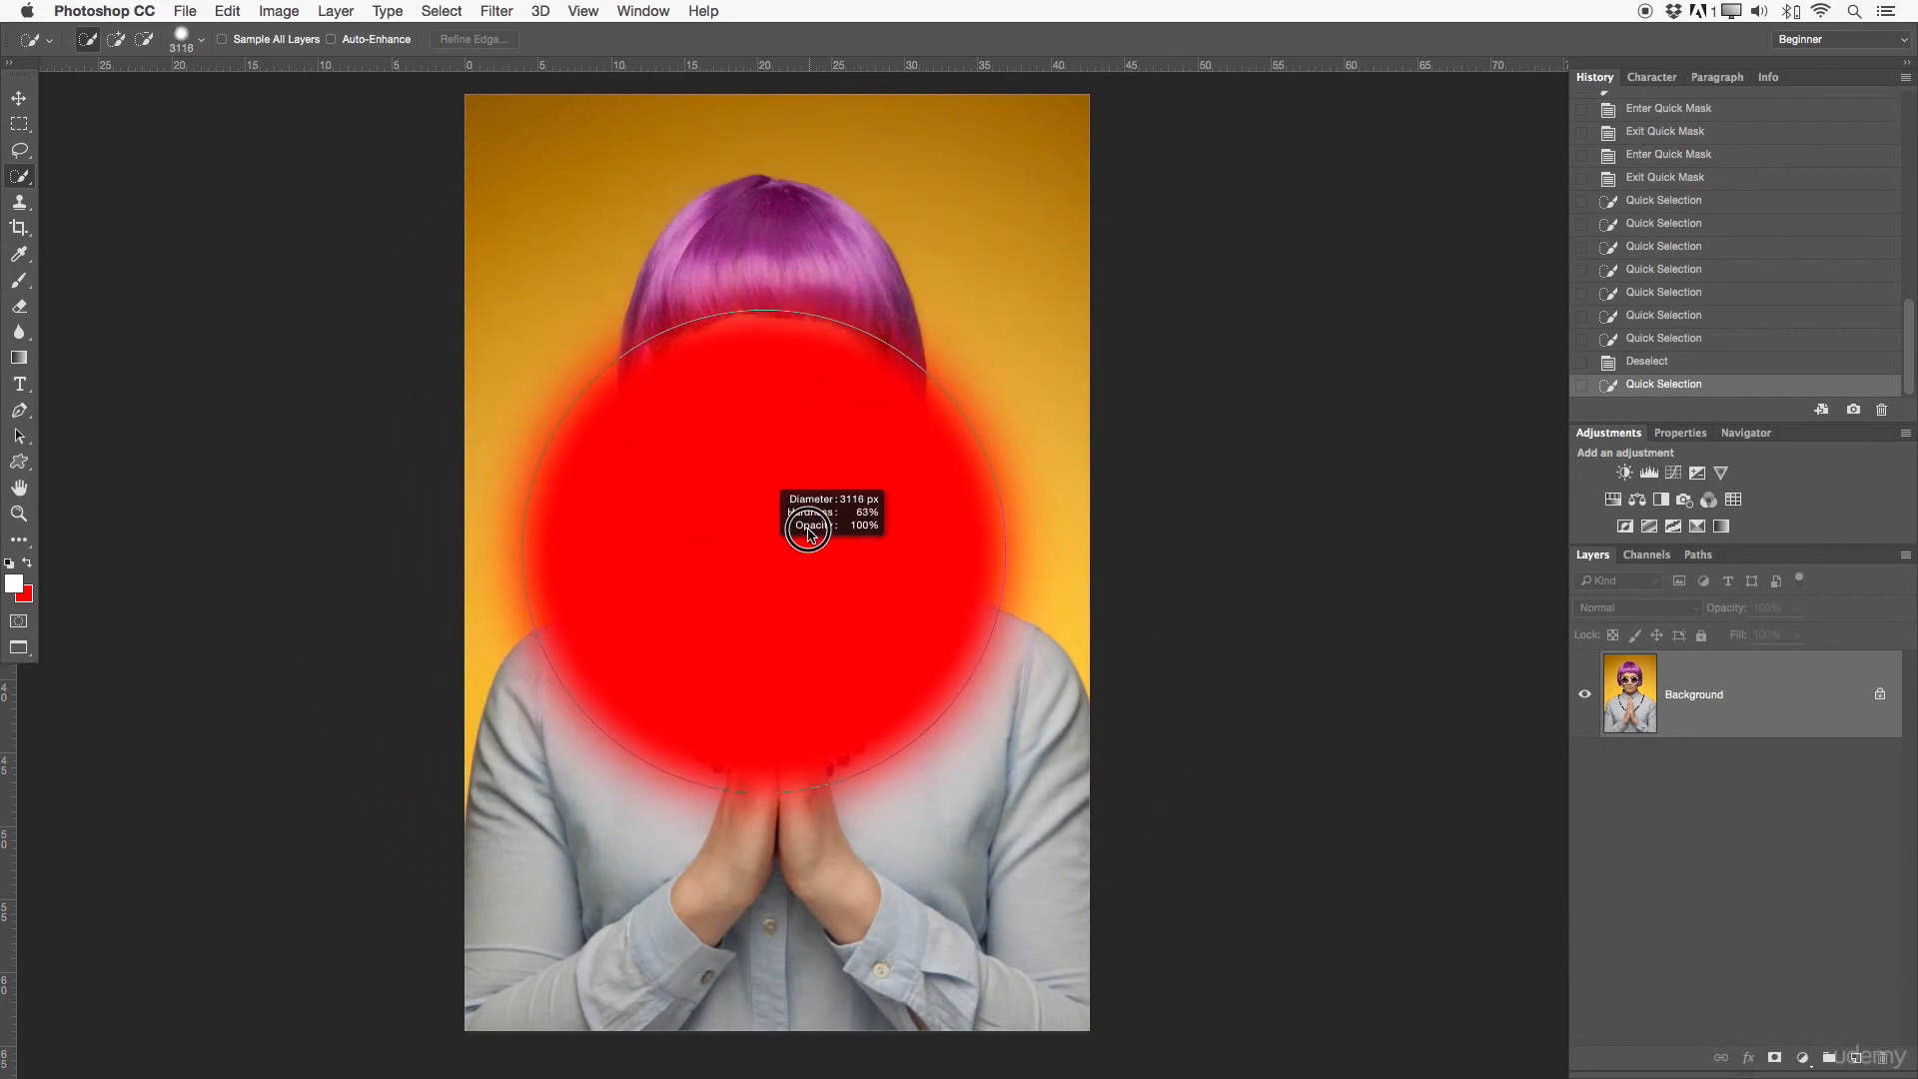
{"action": "left_click_drag", "start_coordinate": [816, 485], "coordinate": [820, 396]}
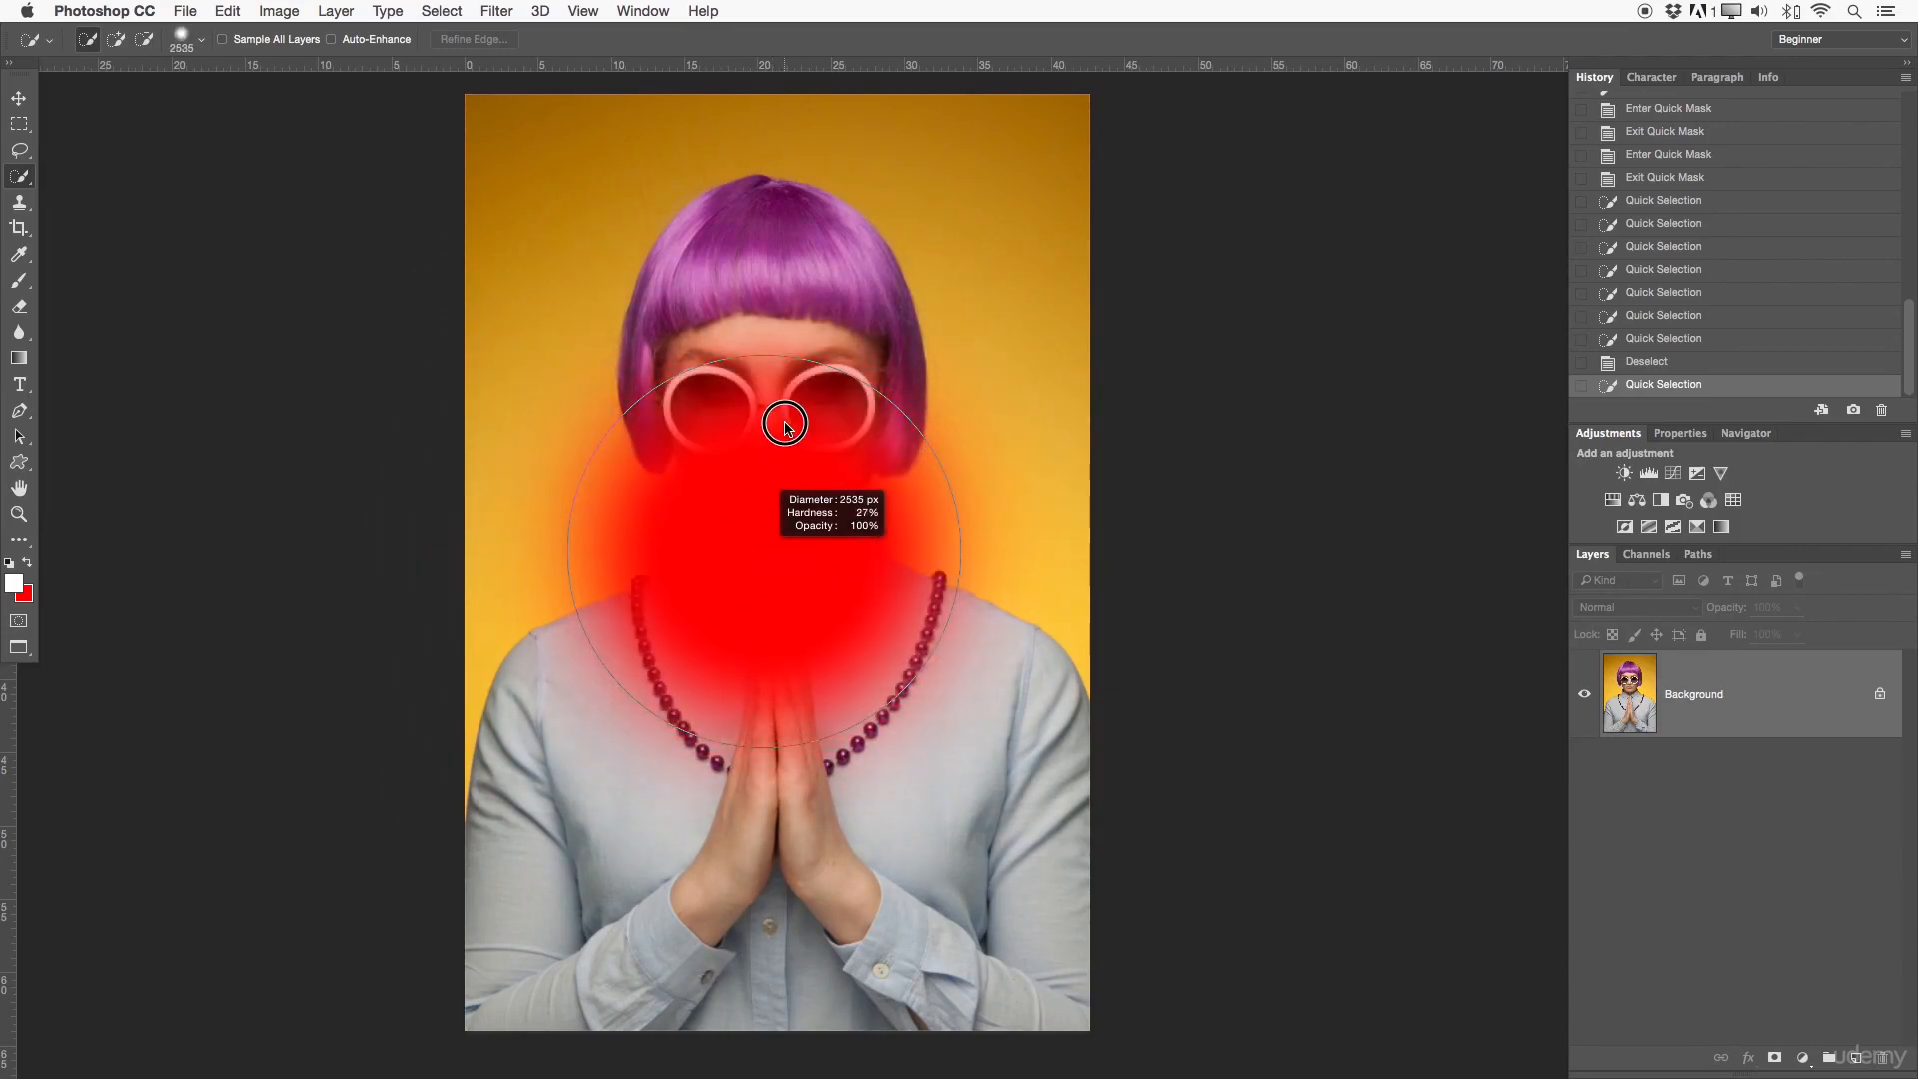
{"action": "mouse_move", "coordinate": [769, 584]}
{"action": "left_mouse_down"}
{"action": "mouse_move", "coordinate": [770, 419]}
{"action": "mouse_move", "coordinate": [769, 730]}
{"action": "mouse_move", "coordinate": [775, 693]}
{"action": "mouse_move", "coordinate": [753, 697]}
{"action": "mouse_move", "coordinate": [767, 620]}
{"action": "mouse_move", "coordinate": [754, 835]}
{"action": "mouse_move", "coordinate": [662, 749]}
{"action": "mouse_move", "coordinate": [520, 671]}
{"action": "left_mouse_up"}
{"action": "left_click_drag", "start_coordinate": [805, 515], "coordinate": [781, 518]}
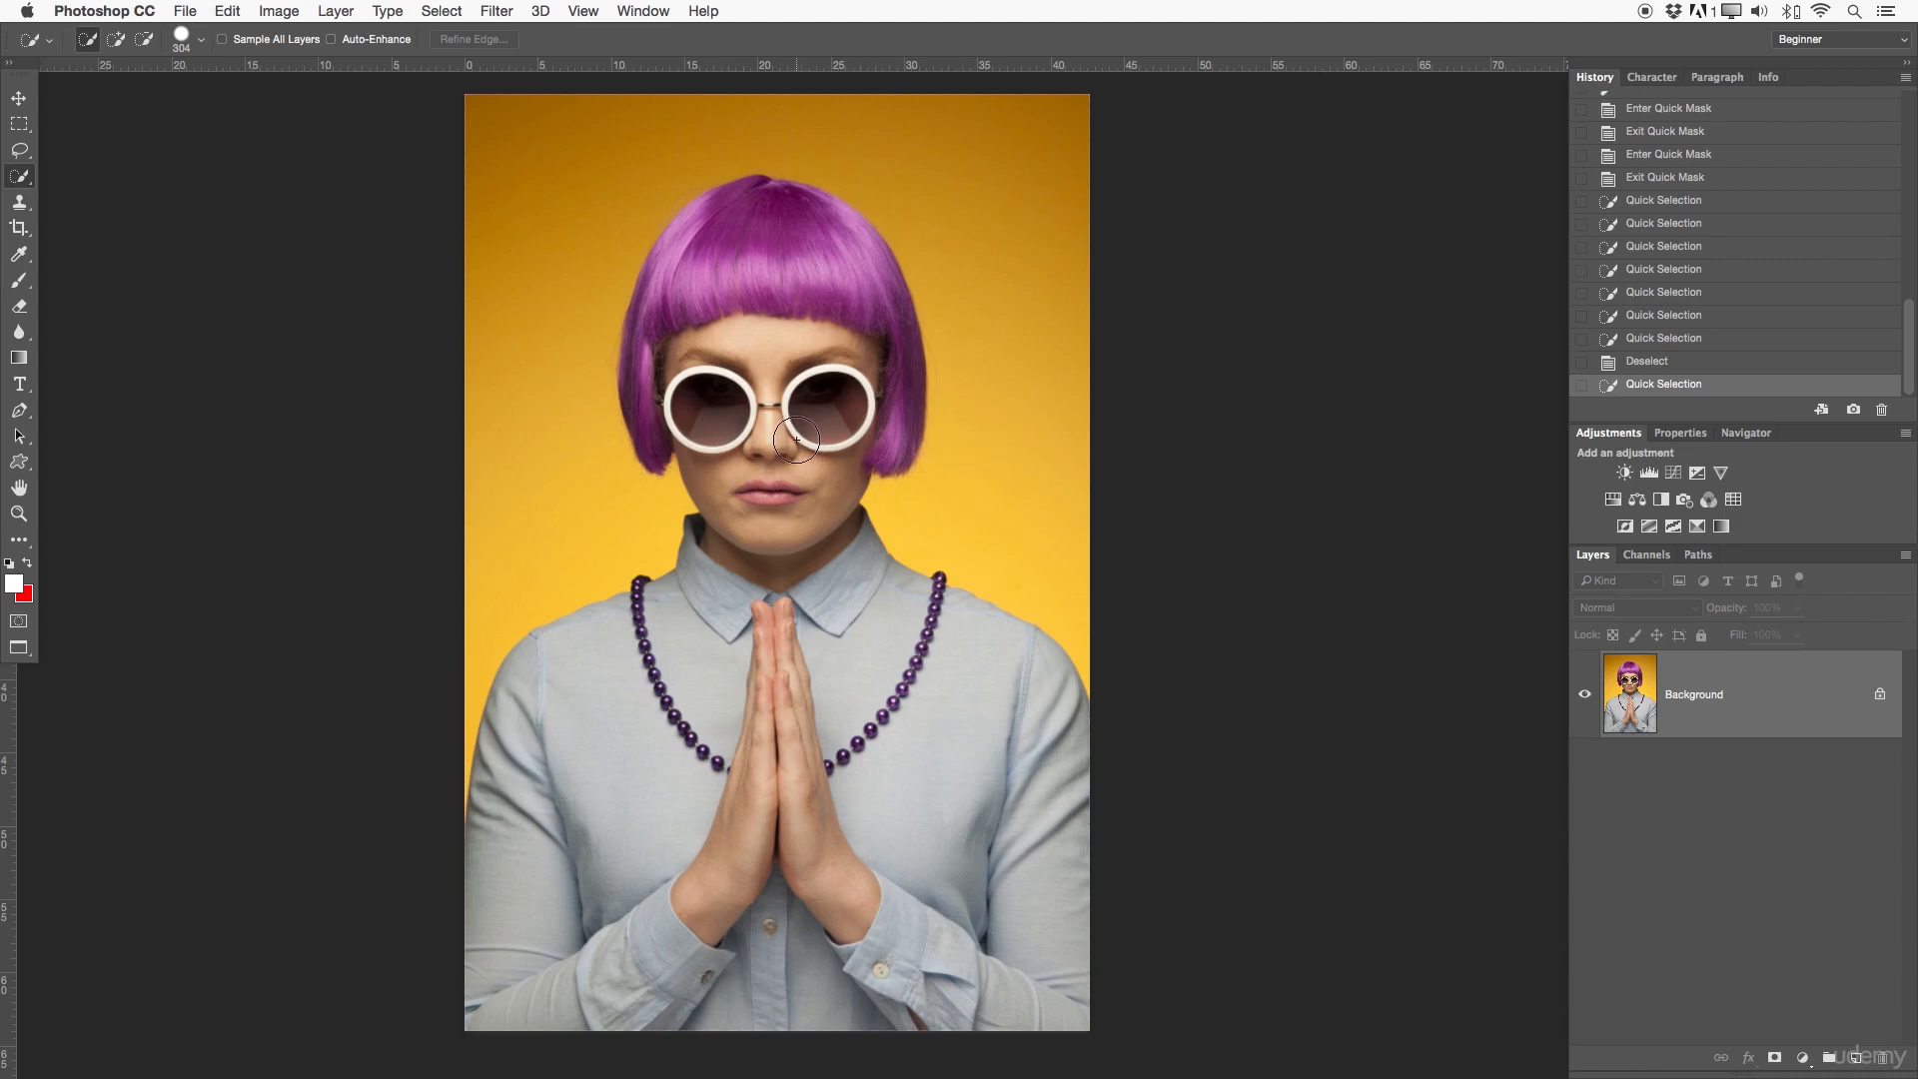
{"action": "mouse_move", "coordinate": [440, 626]}
{"action": "left_mouse_down"}
{"action": "mouse_move", "coordinate": [613, 518]}
{"action": "mouse_move", "coordinate": [553, 373]}
{"action": "mouse_move", "coordinate": [560, 184]}
{"action": "mouse_move", "coordinate": [707, 107]}
{"action": "mouse_move", "coordinate": [841, 105]}
{"action": "mouse_move", "coordinate": [933, 154]}
{"action": "mouse_move", "coordinate": [980, 231]}
{"action": "mouse_move", "coordinate": [1002, 334]}
{"action": "mouse_move", "coordinate": [982, 463]}
{"action": "left_mouse_up"}
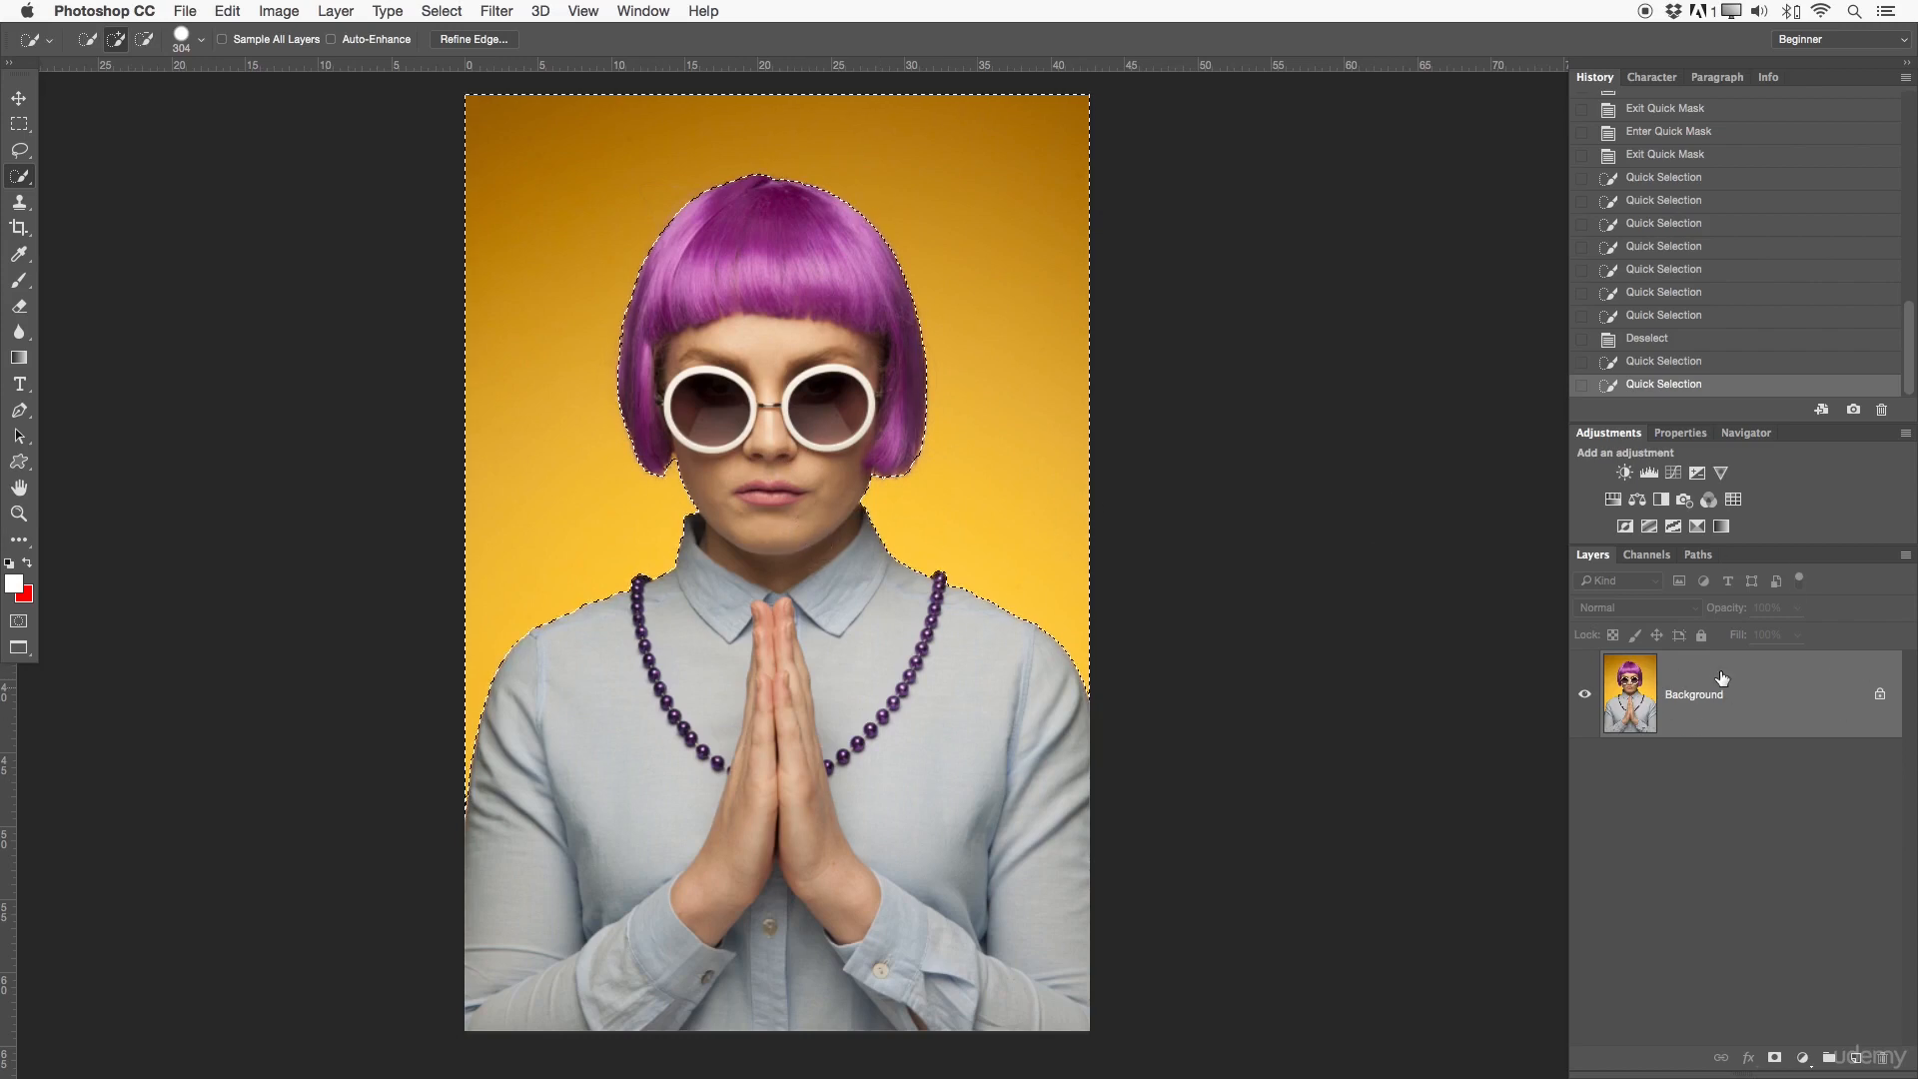
- Convert the Background into a regular layer and add a layer mask from the yellow background selection
{"action": "left_click", "coordinate": [1879, 696]}
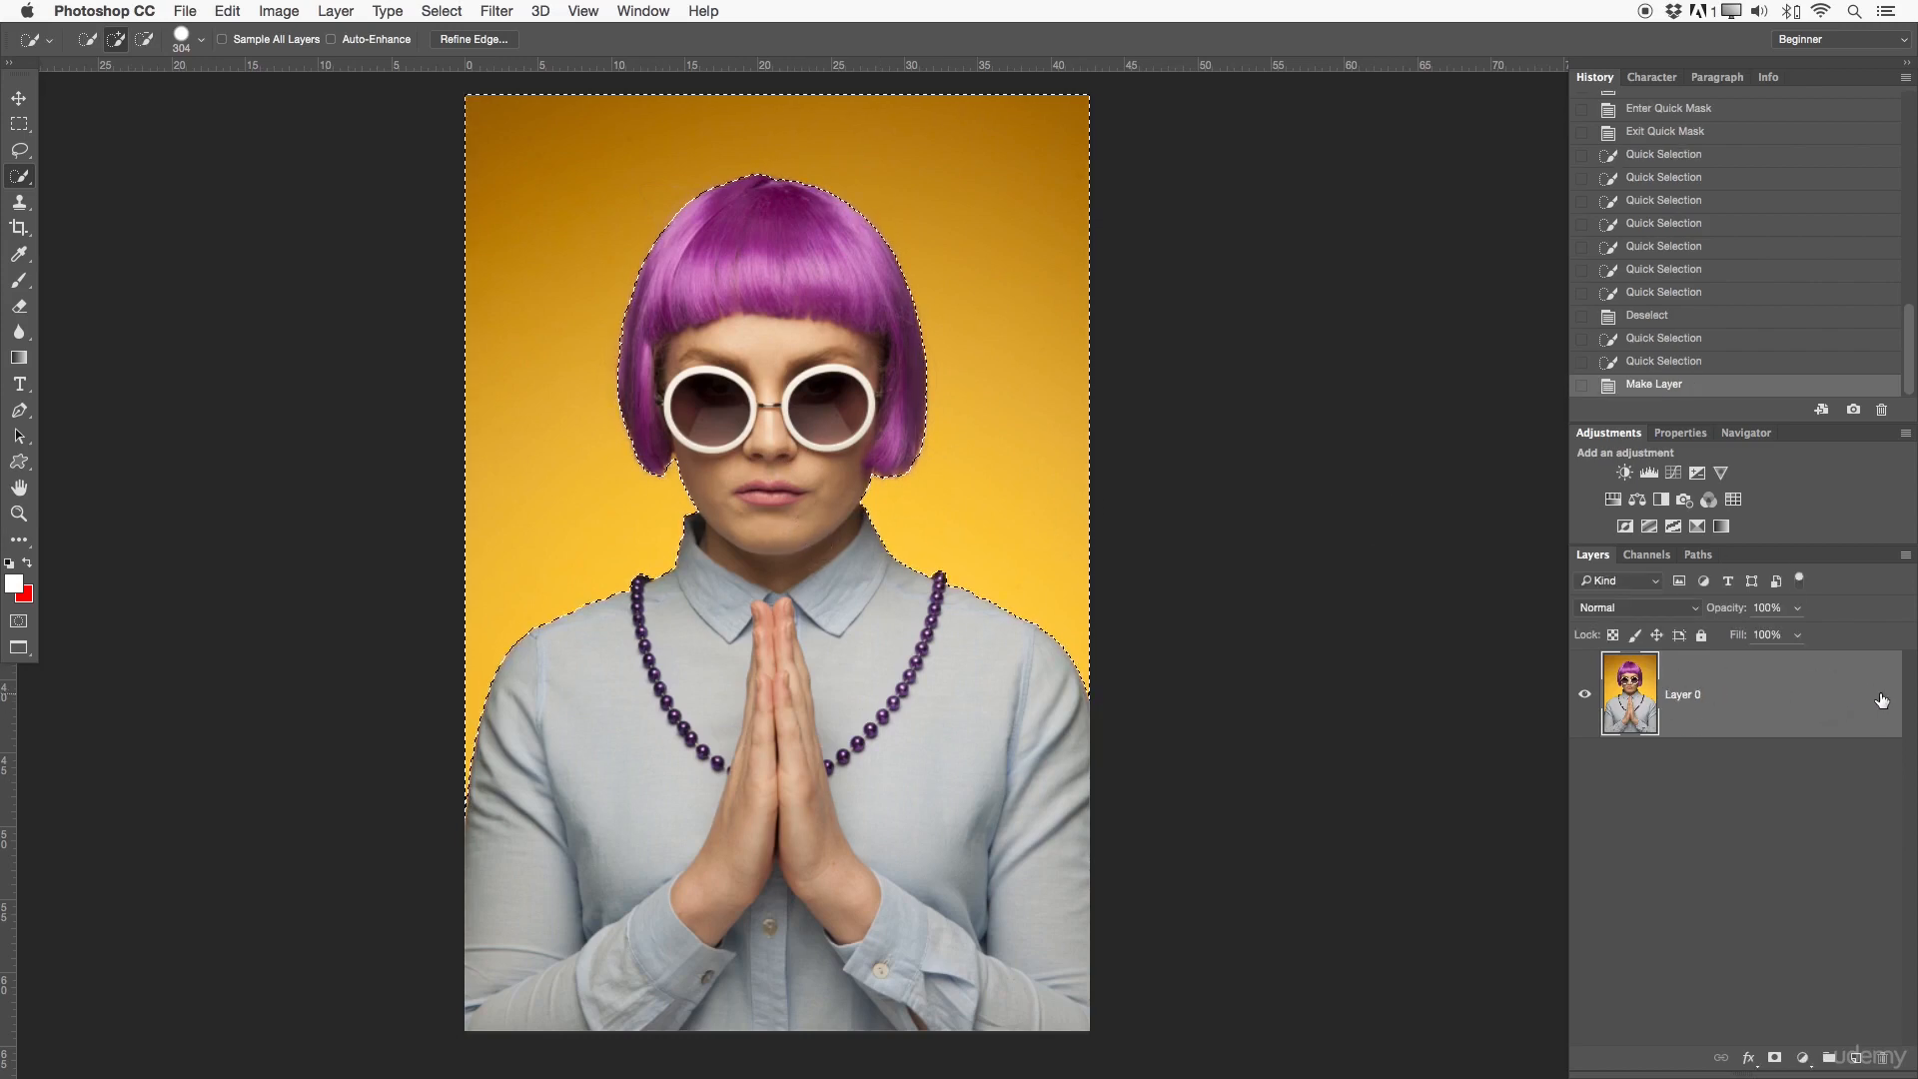
{"action": "left_click", "coordinate": [1776, 1059]}
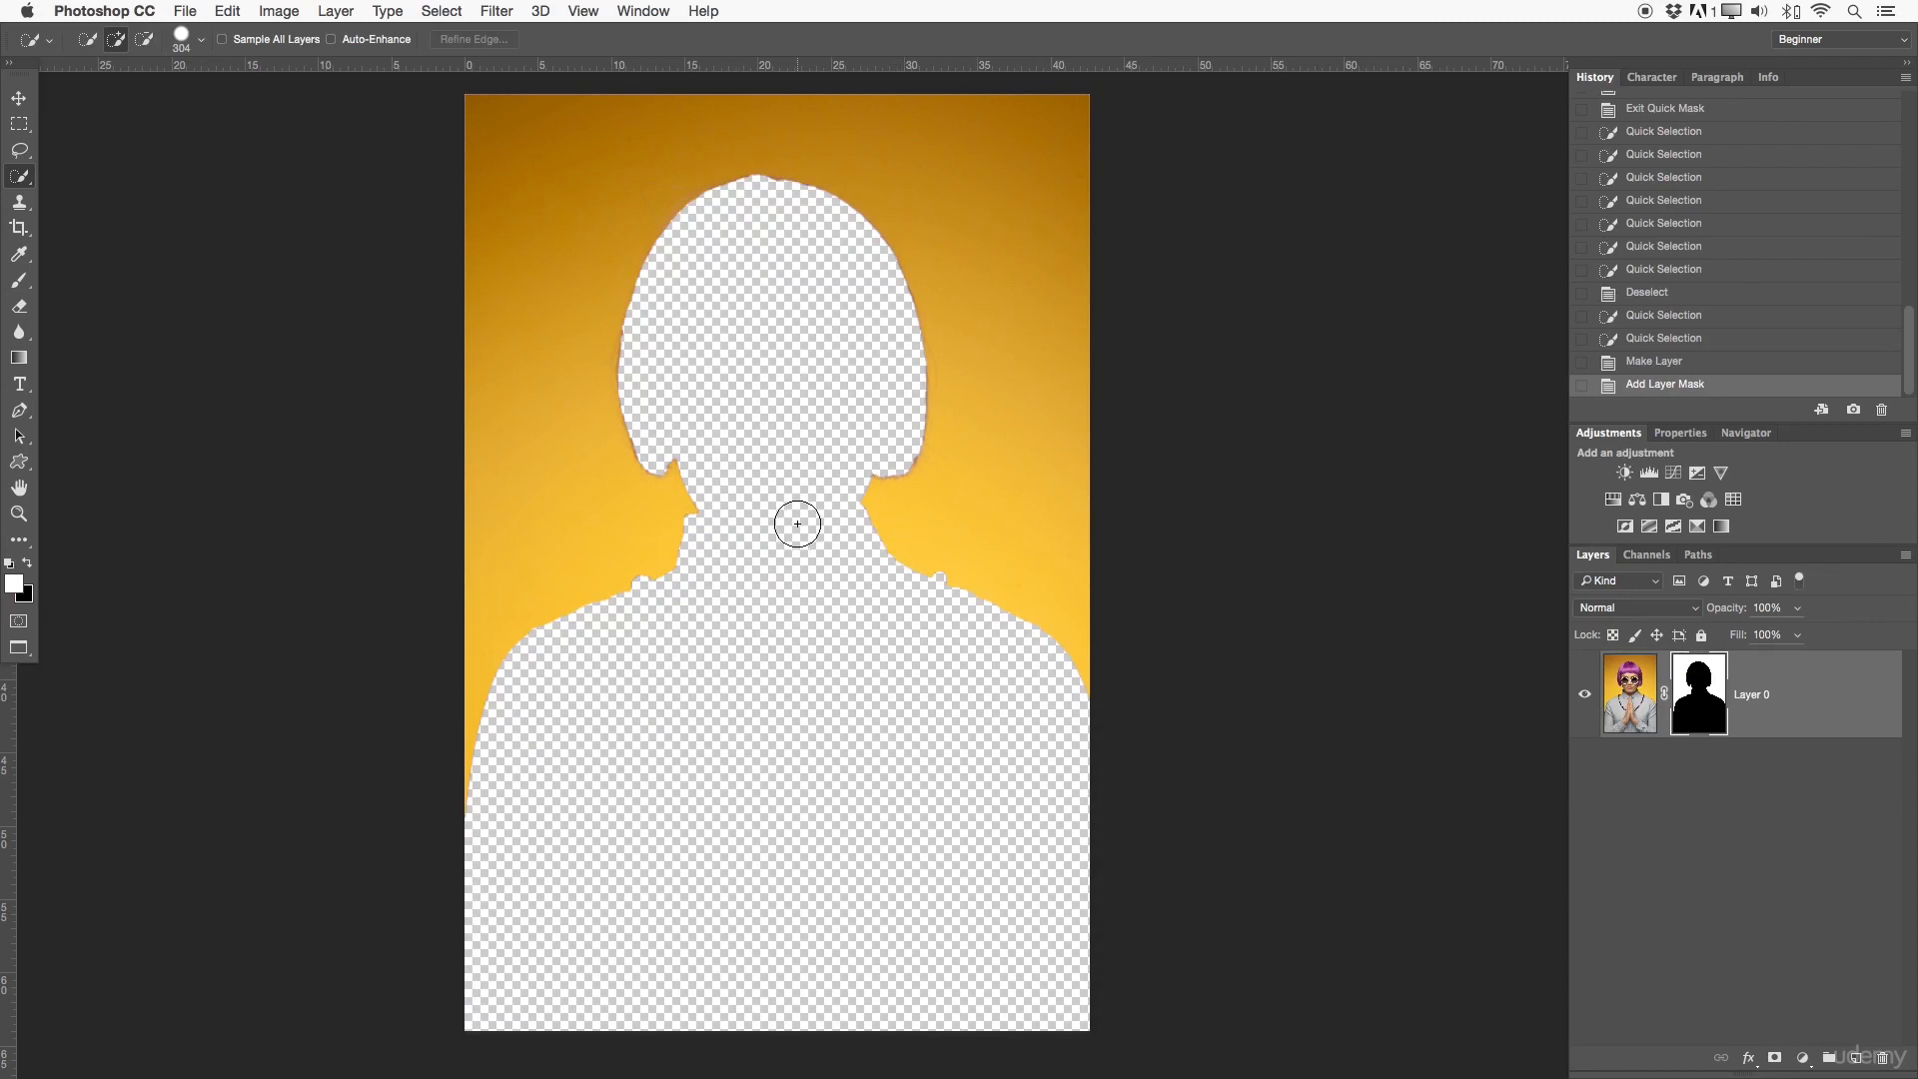
{"action": "key", "text": "z"}
{"action": "left_click", "coordinate": [715, 470]}
{"action": "left_click", "coordinate": [711, 475]}
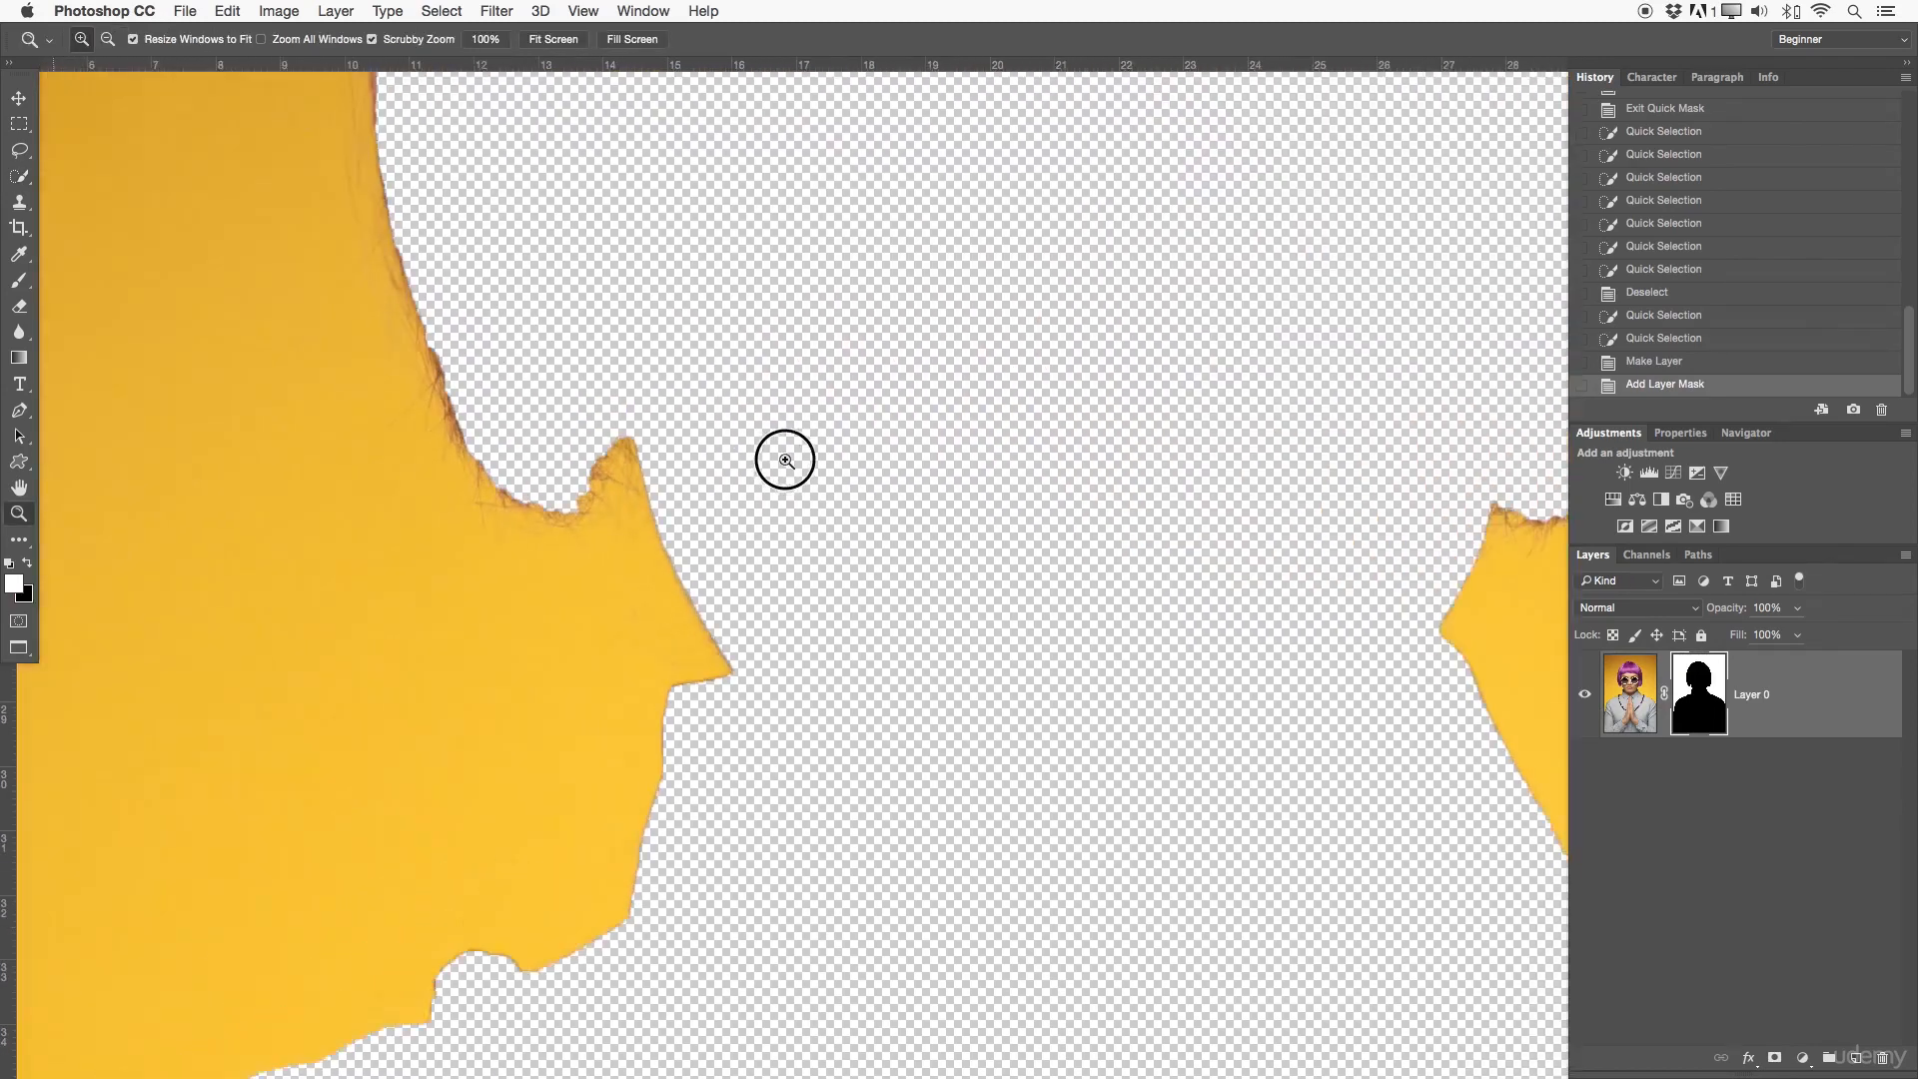
{"action": "left_click_drag", "start_coordinate": [795, 766], "coordinate": [645, 750]}
{"action": "left_click_drag", "start_coordinate": [1015, 786], "coordinate": [1002, 627]}
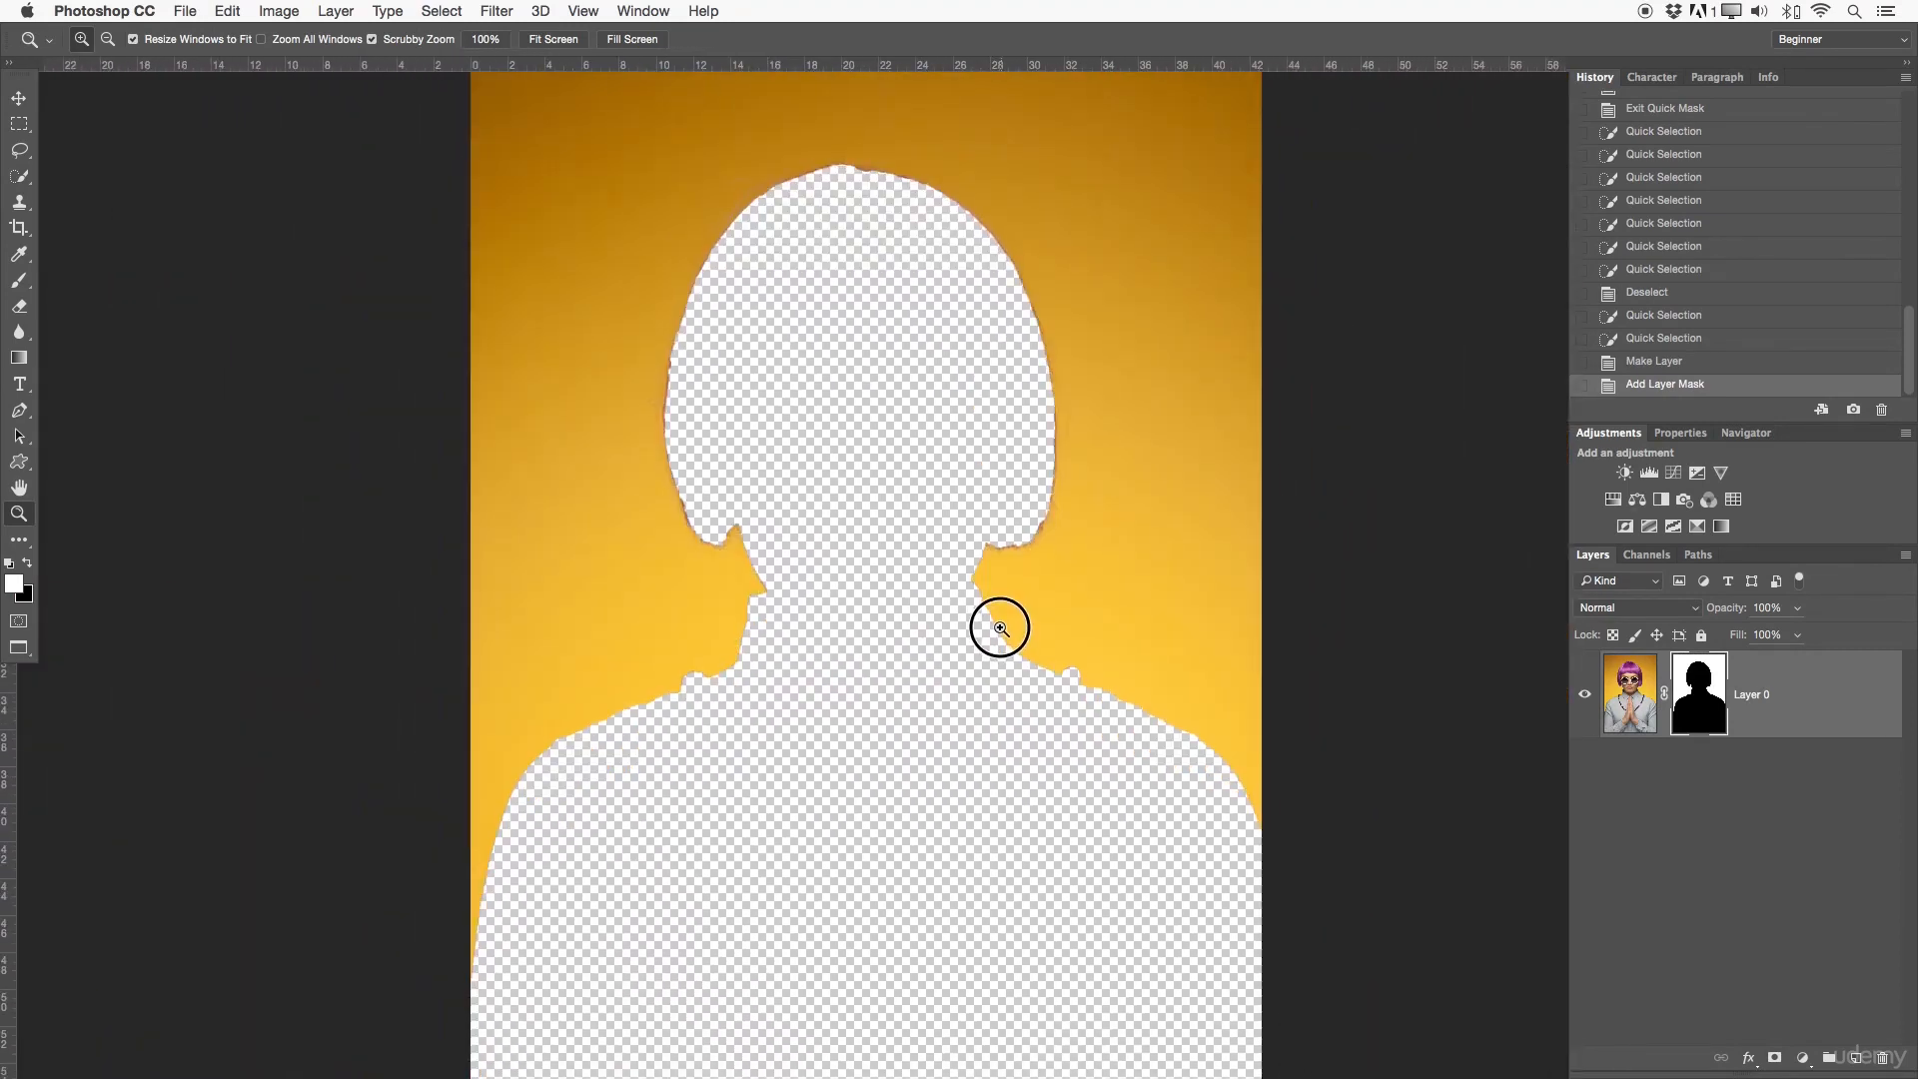
- Revert the image to its last quick selection before the layer conversion, and invert the selection onto the woman
{"action": "left_click", "coordinate": [1654, 342]}
{"action": "left_click_drag", "start_coordinate": [1175, 423], "coordinate": [1097, 434]}
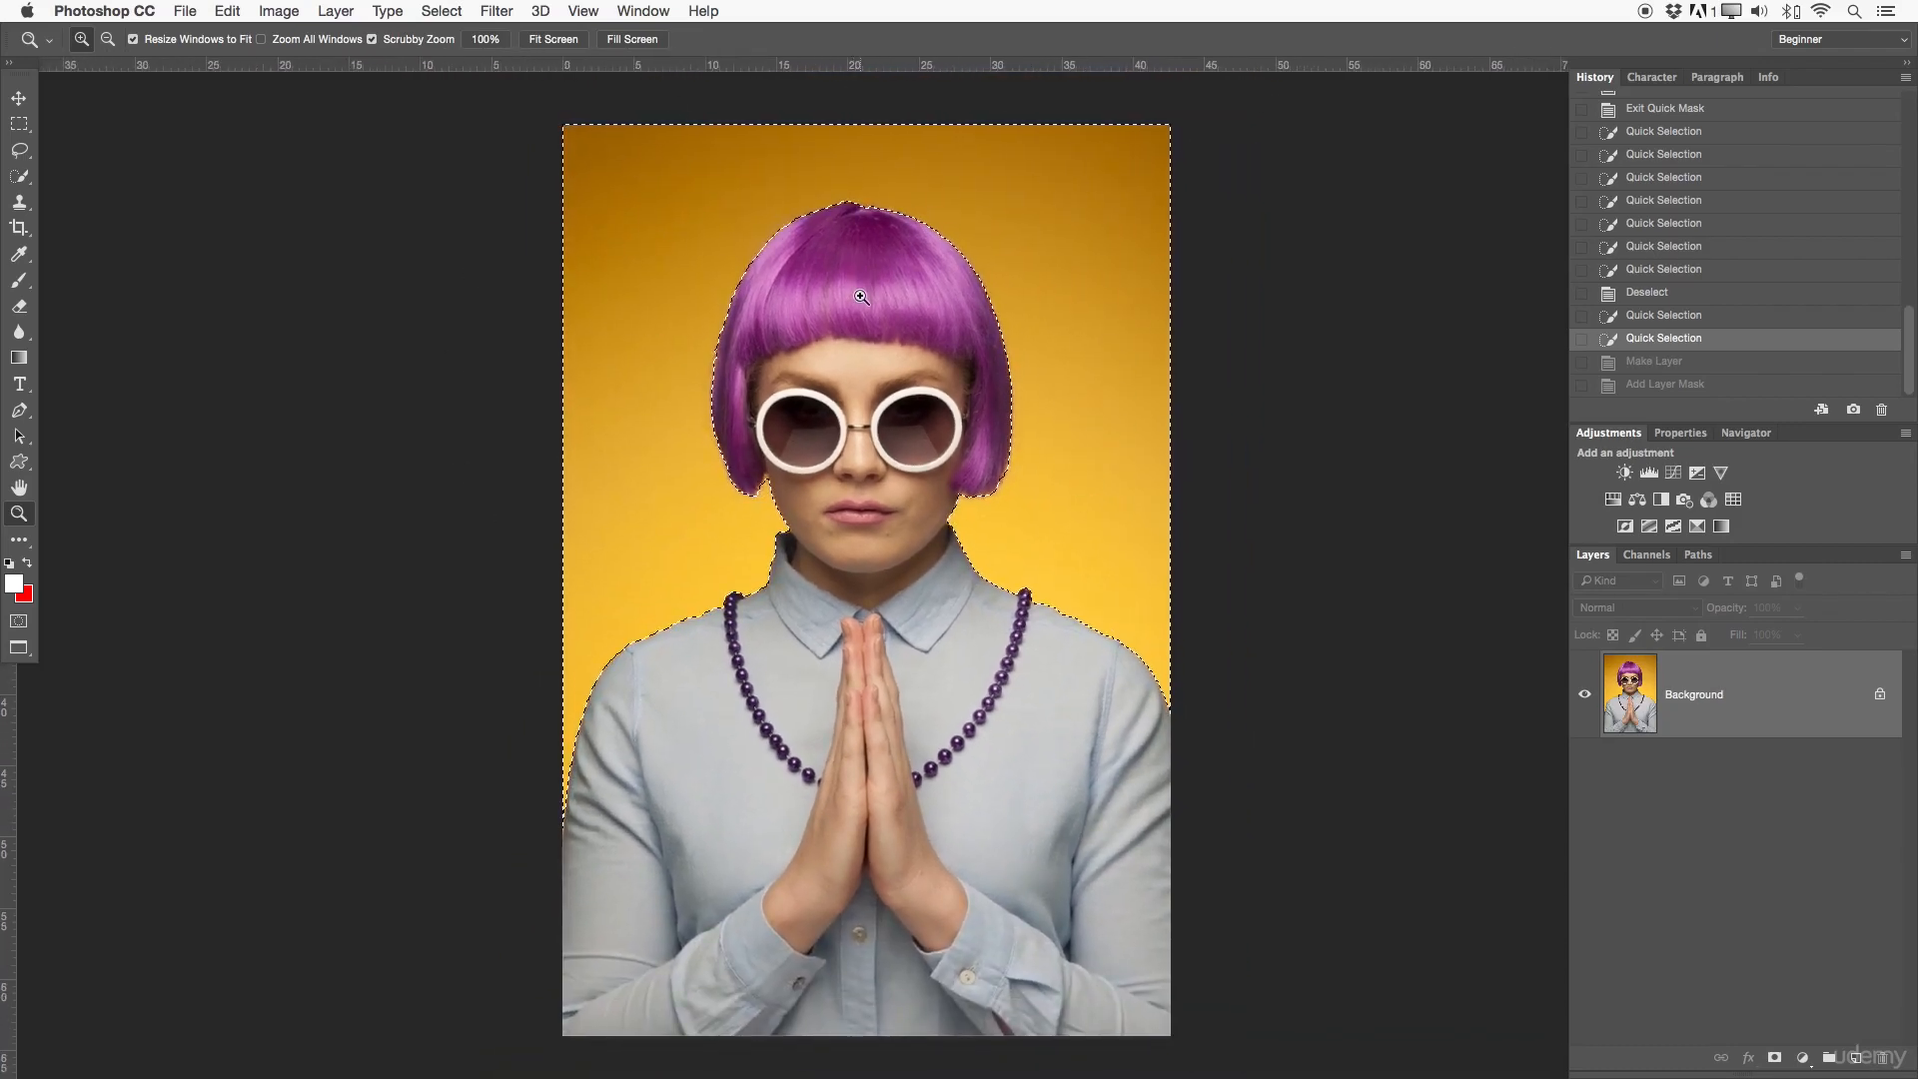
{"action": "left_click", "coordinate": [19, 176]}
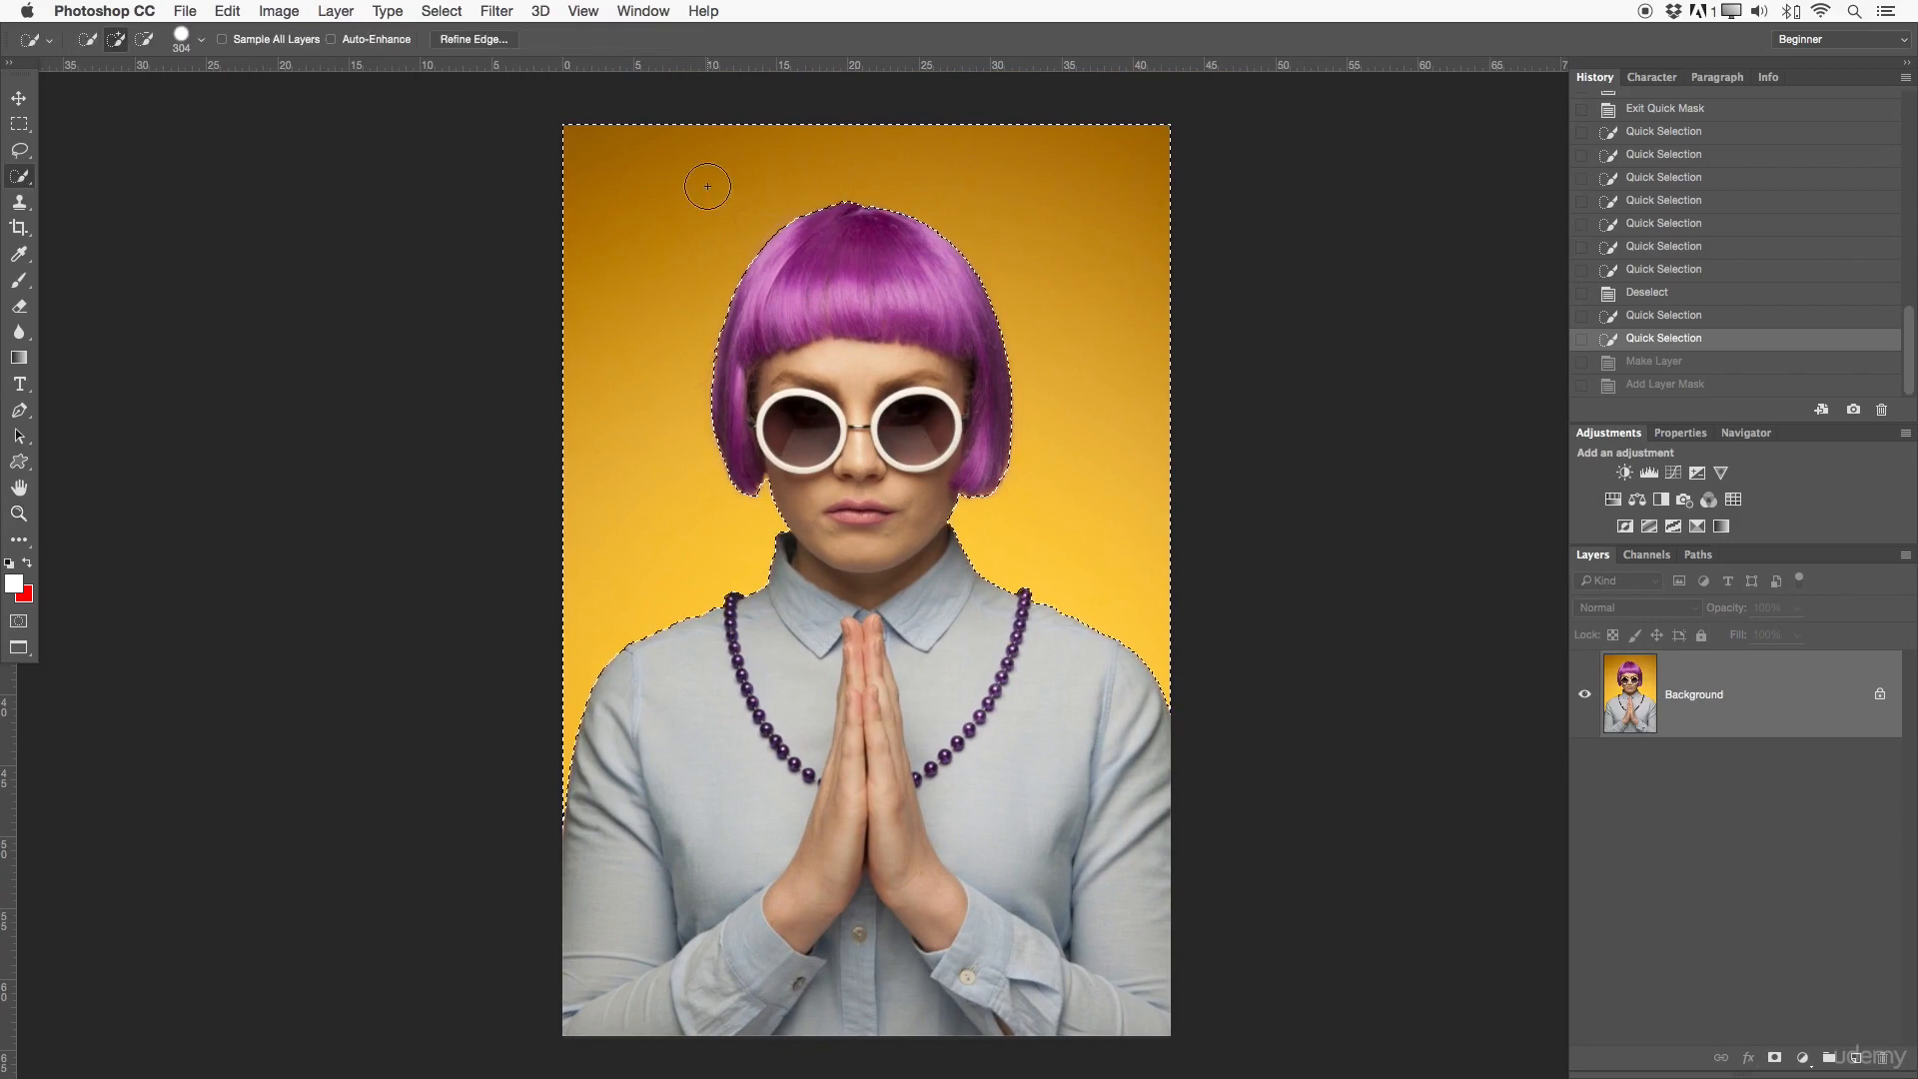
{"action": "right_click", "coordinate": [655, 284]}
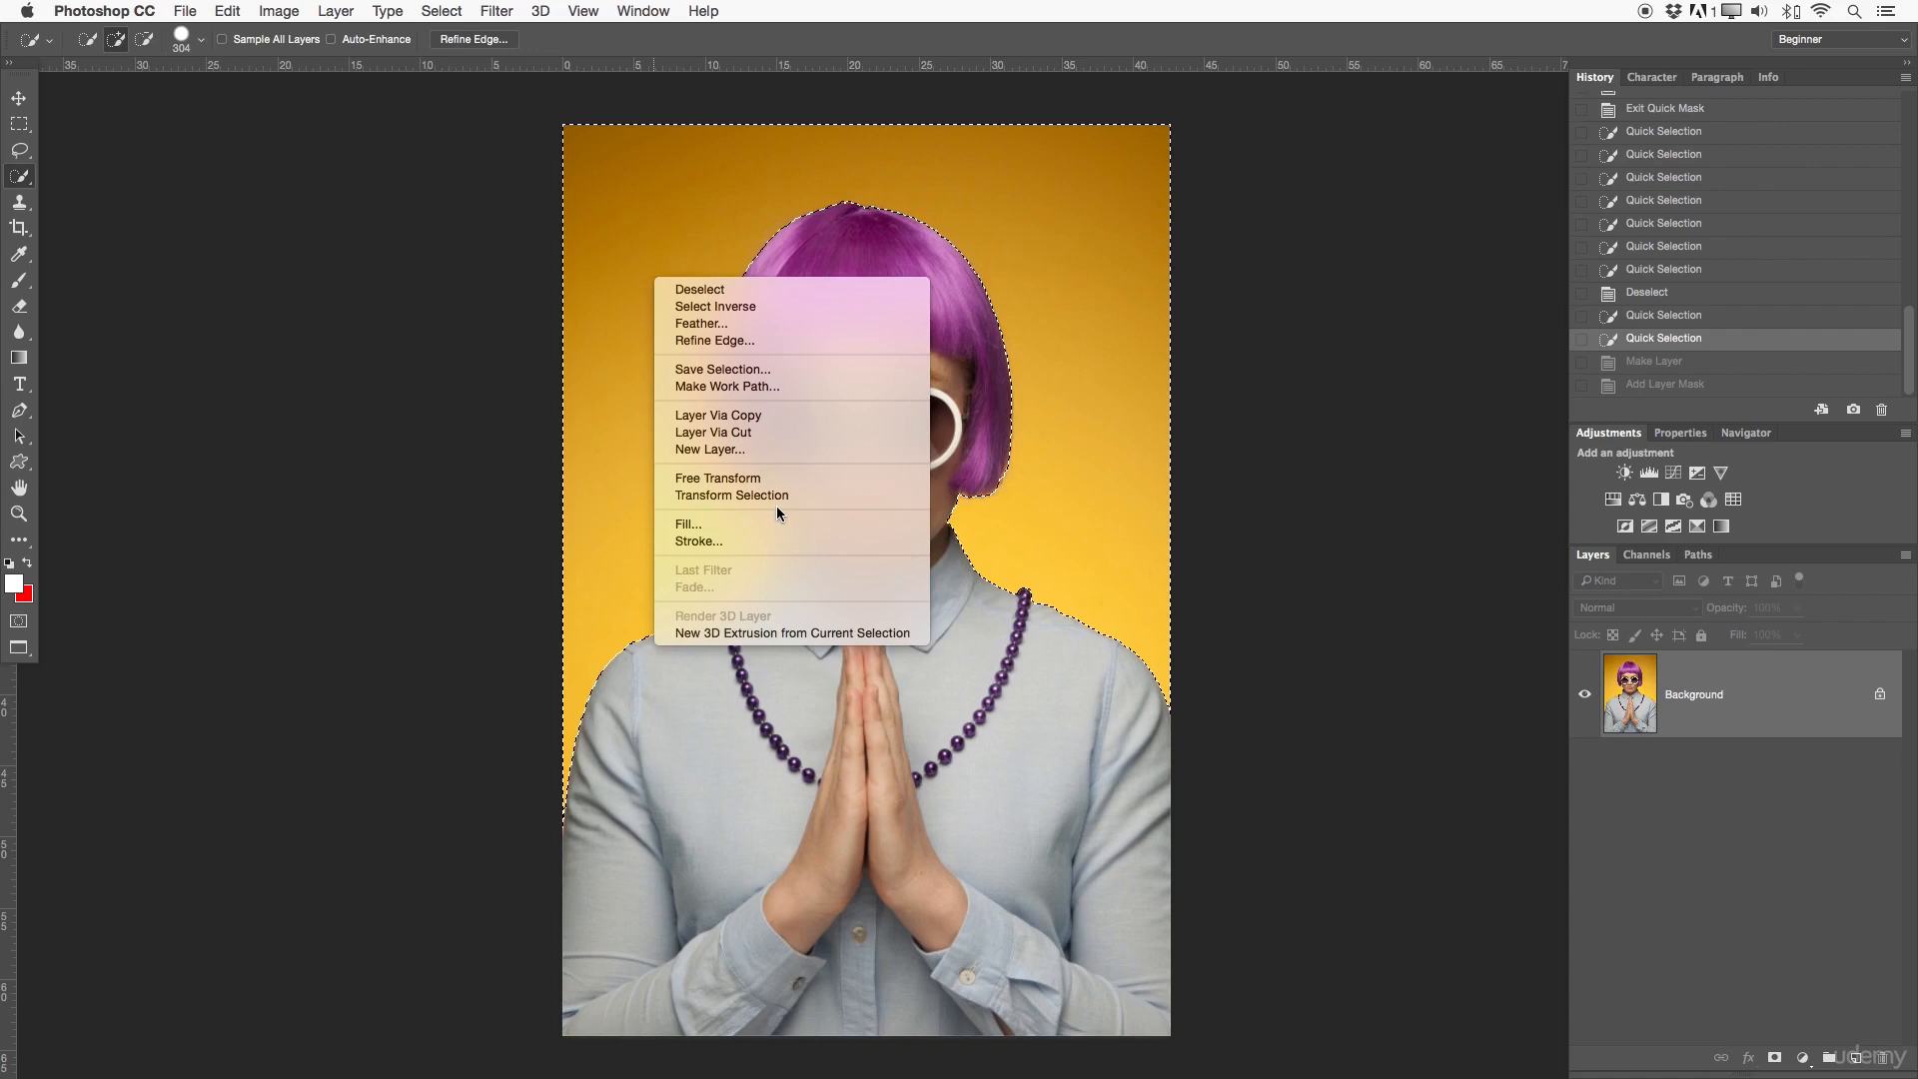
{"action": "left_click", "coordinate": [740, 308]}
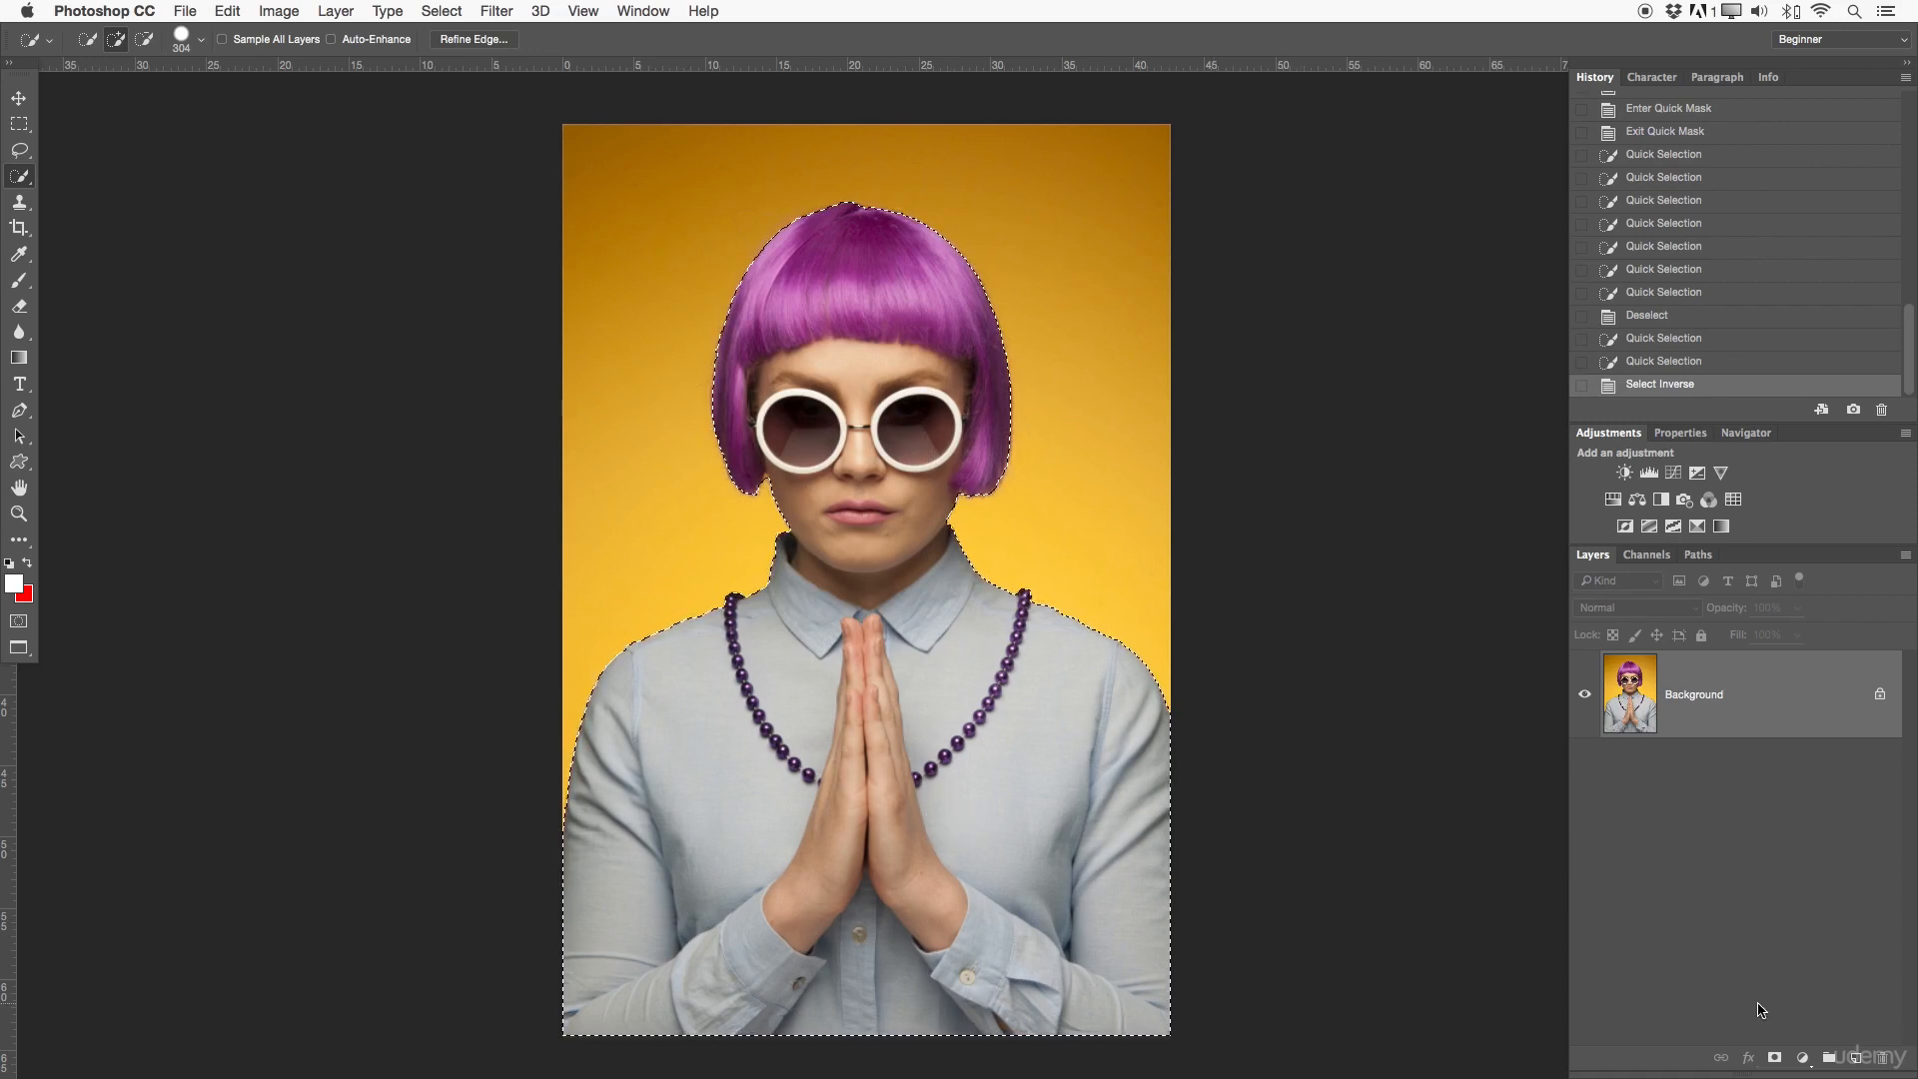
- Add a layer mask from the inverted selection to cut out the woman, and inspect her hair edge up close
{"action": "left_click", "coordinate": [1774, 1060]}
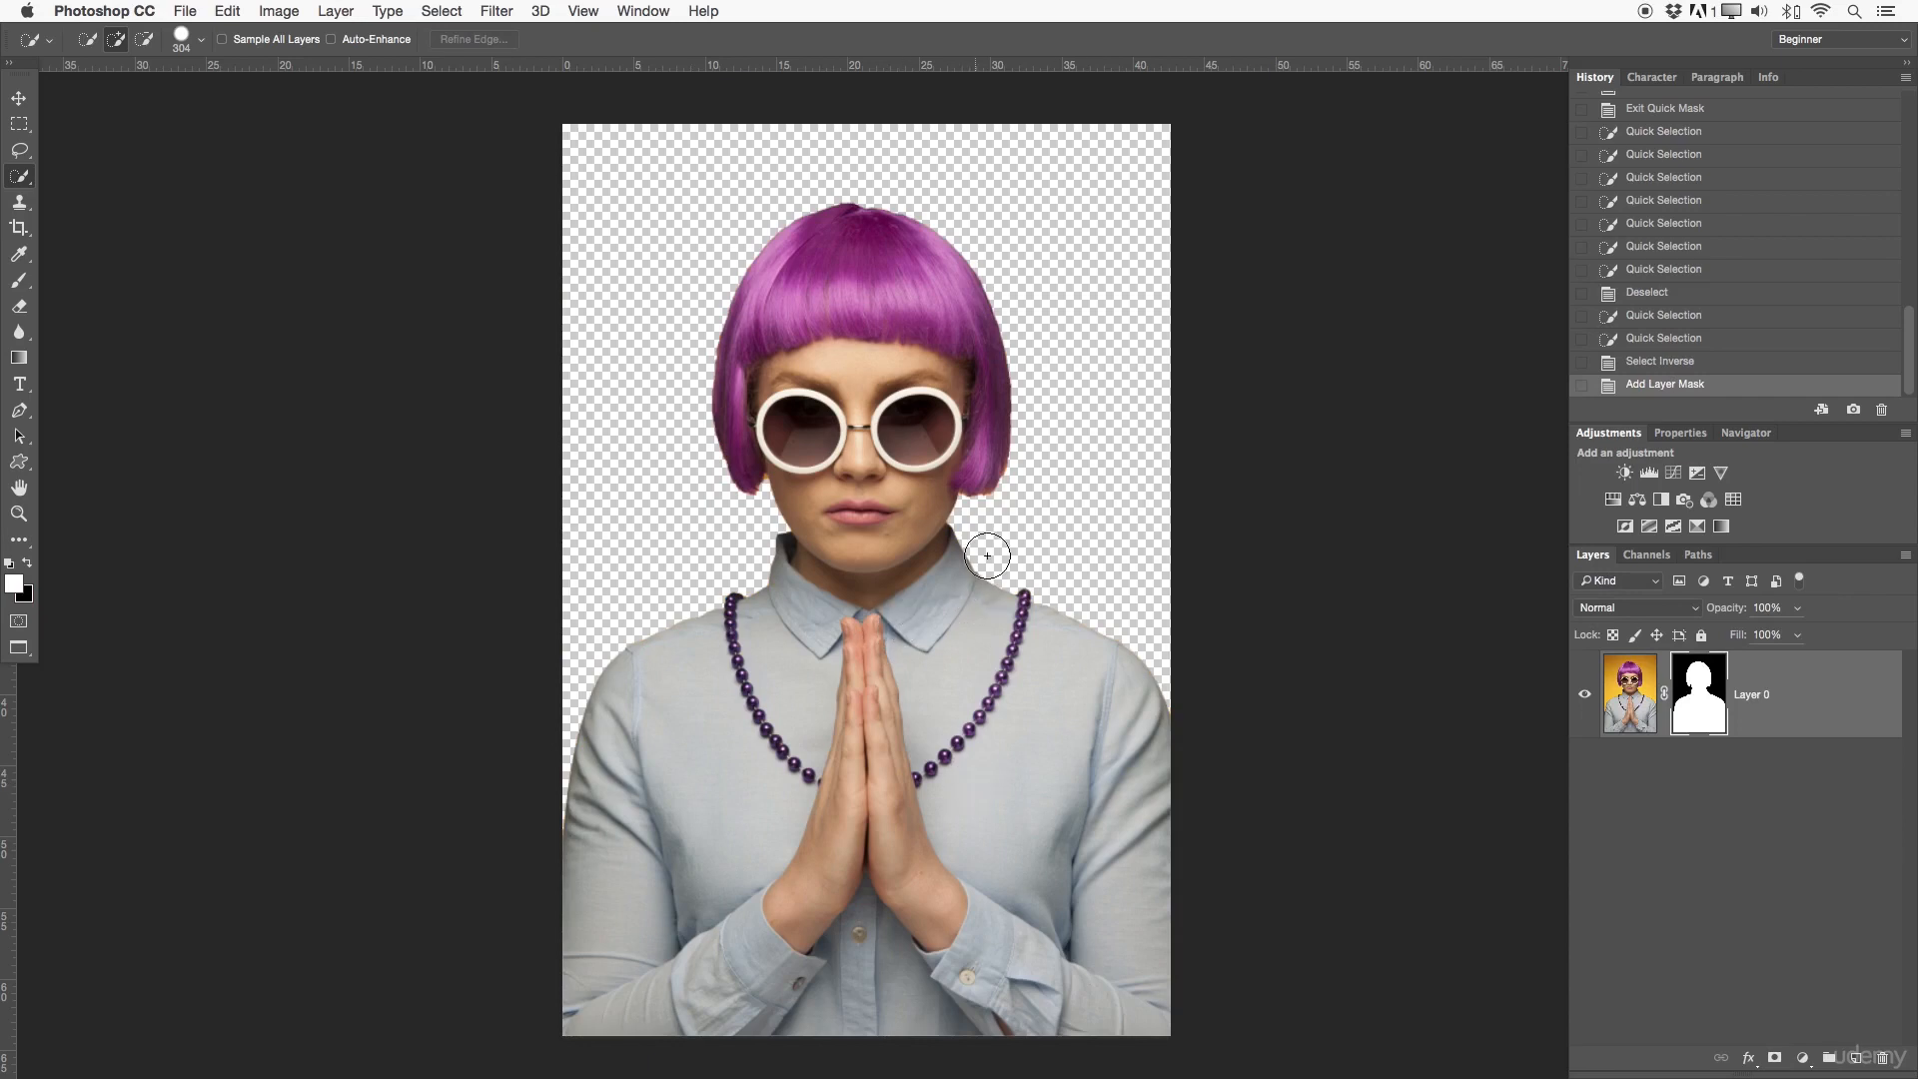
{"action": "key", "text": "z"}
{"action": "left_click_drag", "start_coordinate": [1011, 482], "coordinate": [1123, 469]}
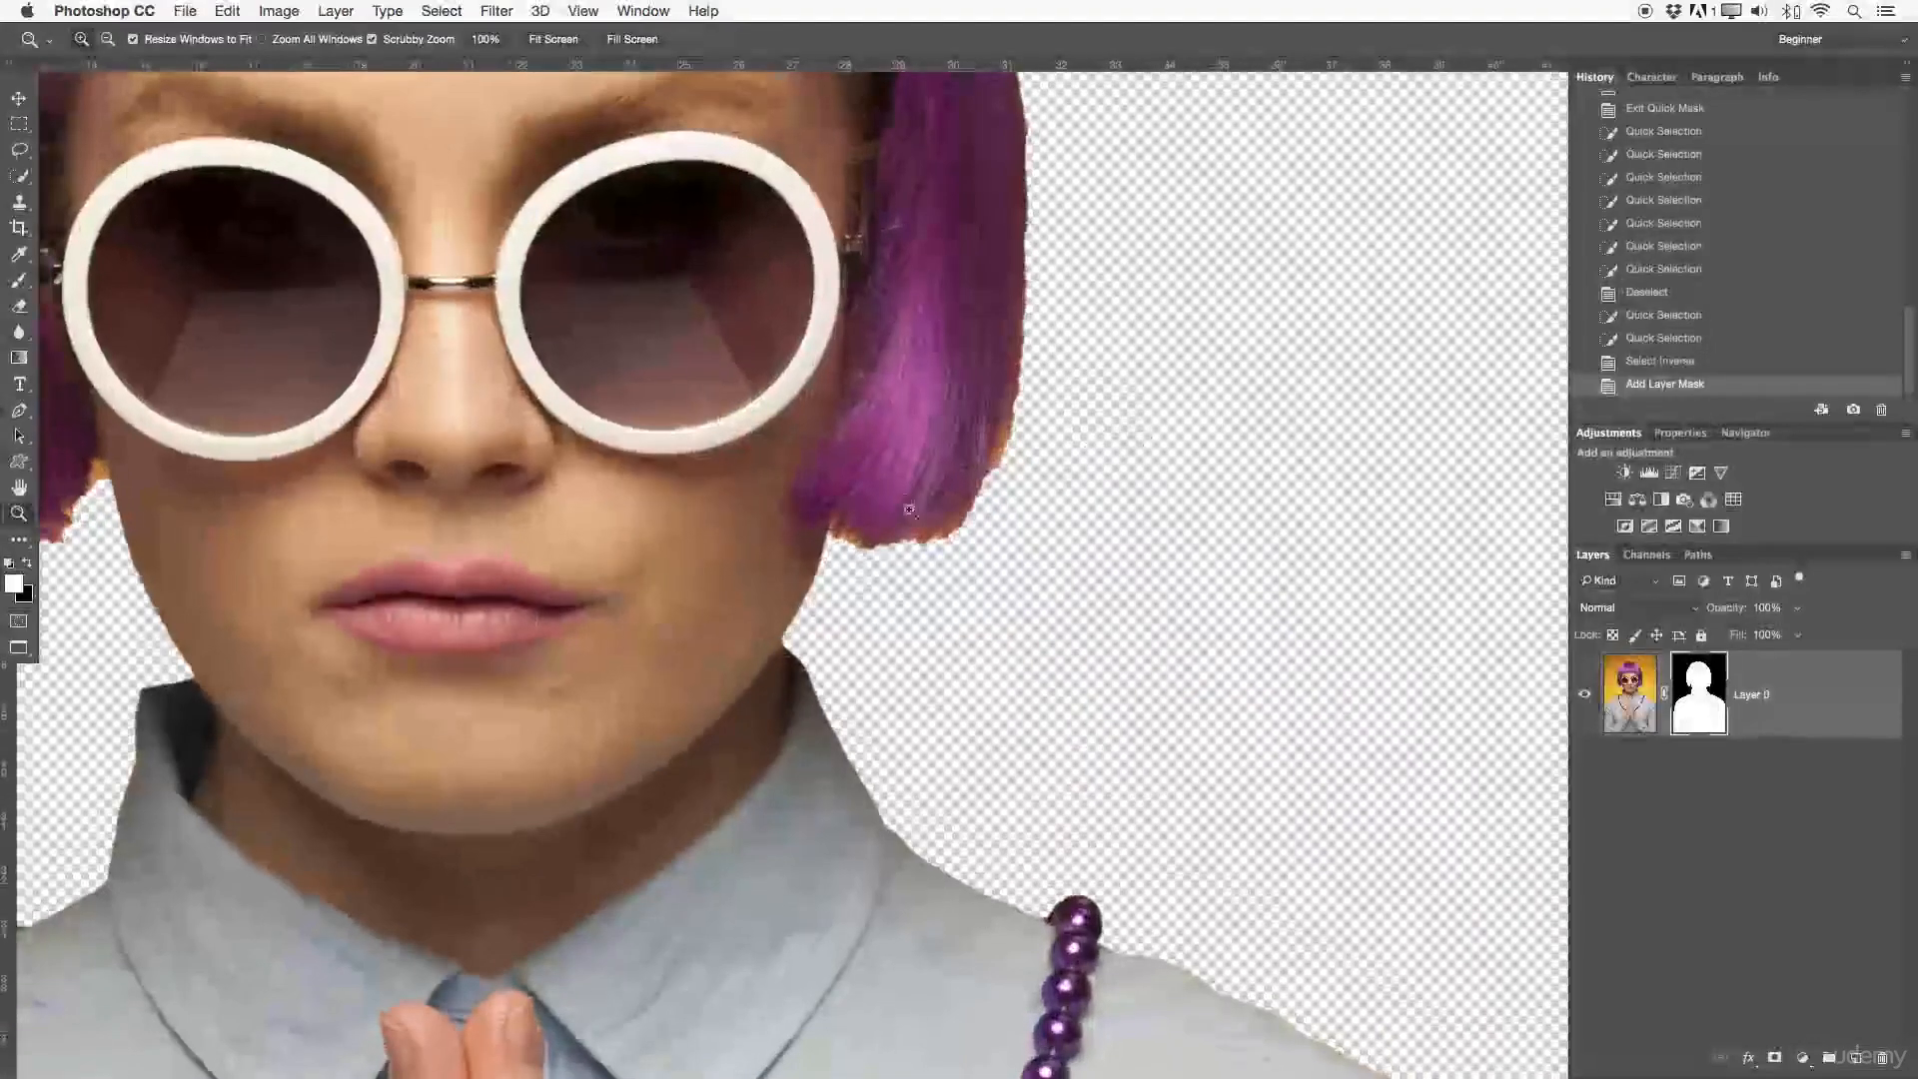
{"action": "left_click_drag", "start_coordinate": [980, 480], "coordinate": [874, 482]}
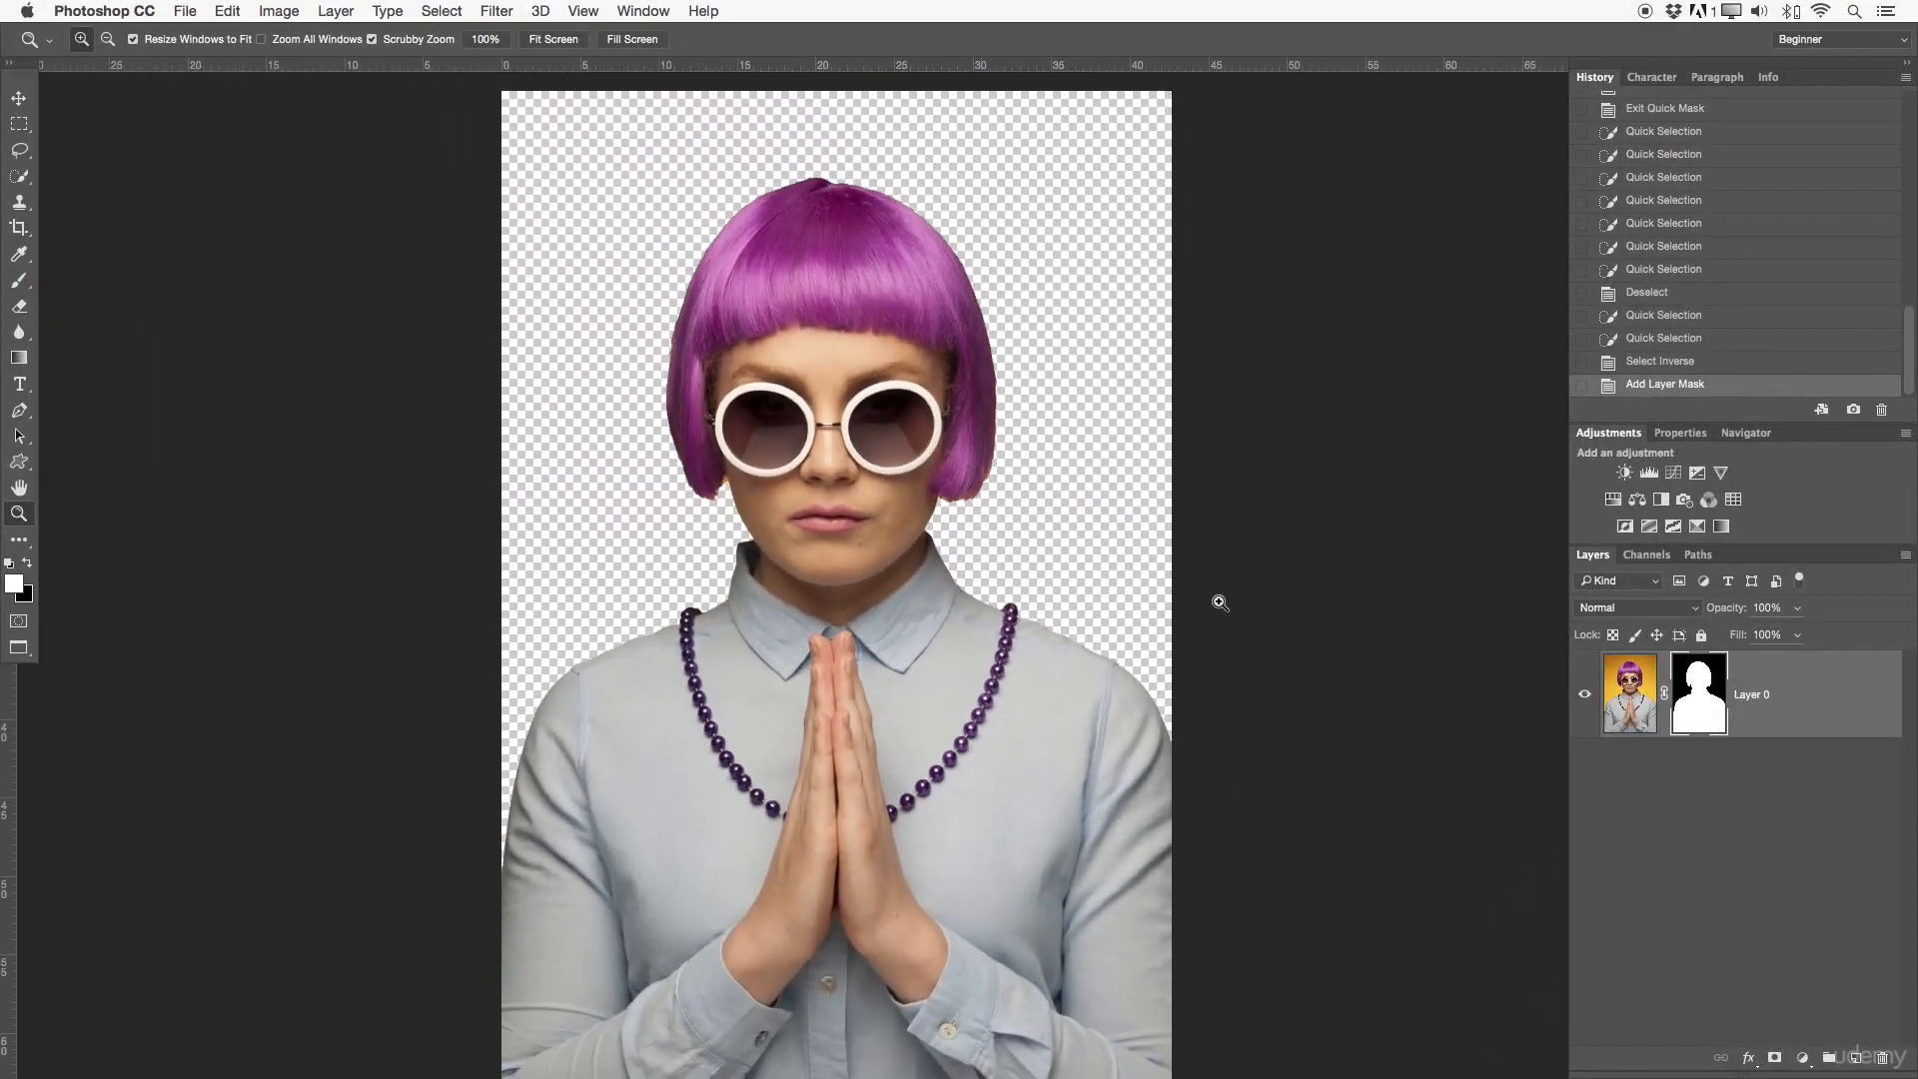
- Refine the layer mask by brushing along the hair and shoulder edges at size 150, and inspect the refined hair edge
{"action": "right_click", "coordinate": [1702, 689]}
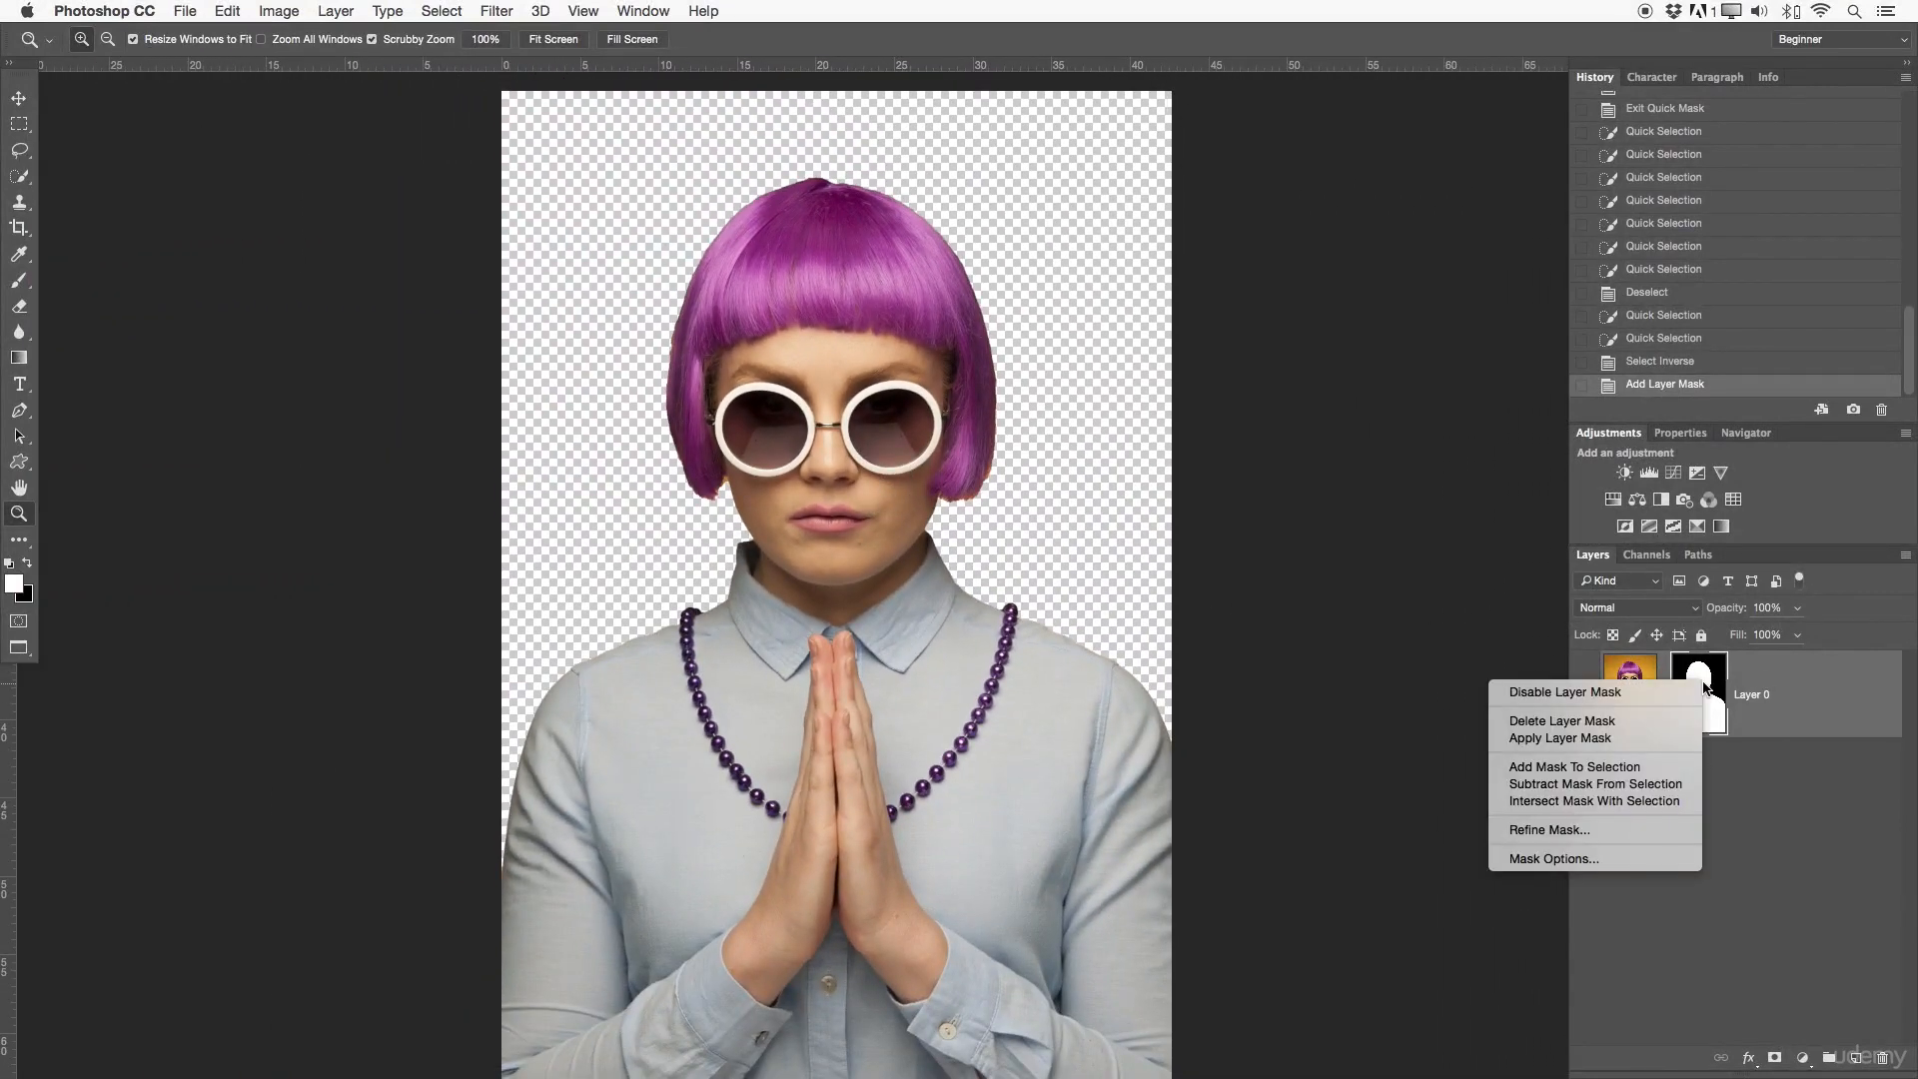
{"action": "left_click", "coordinate": [1531, 831]}
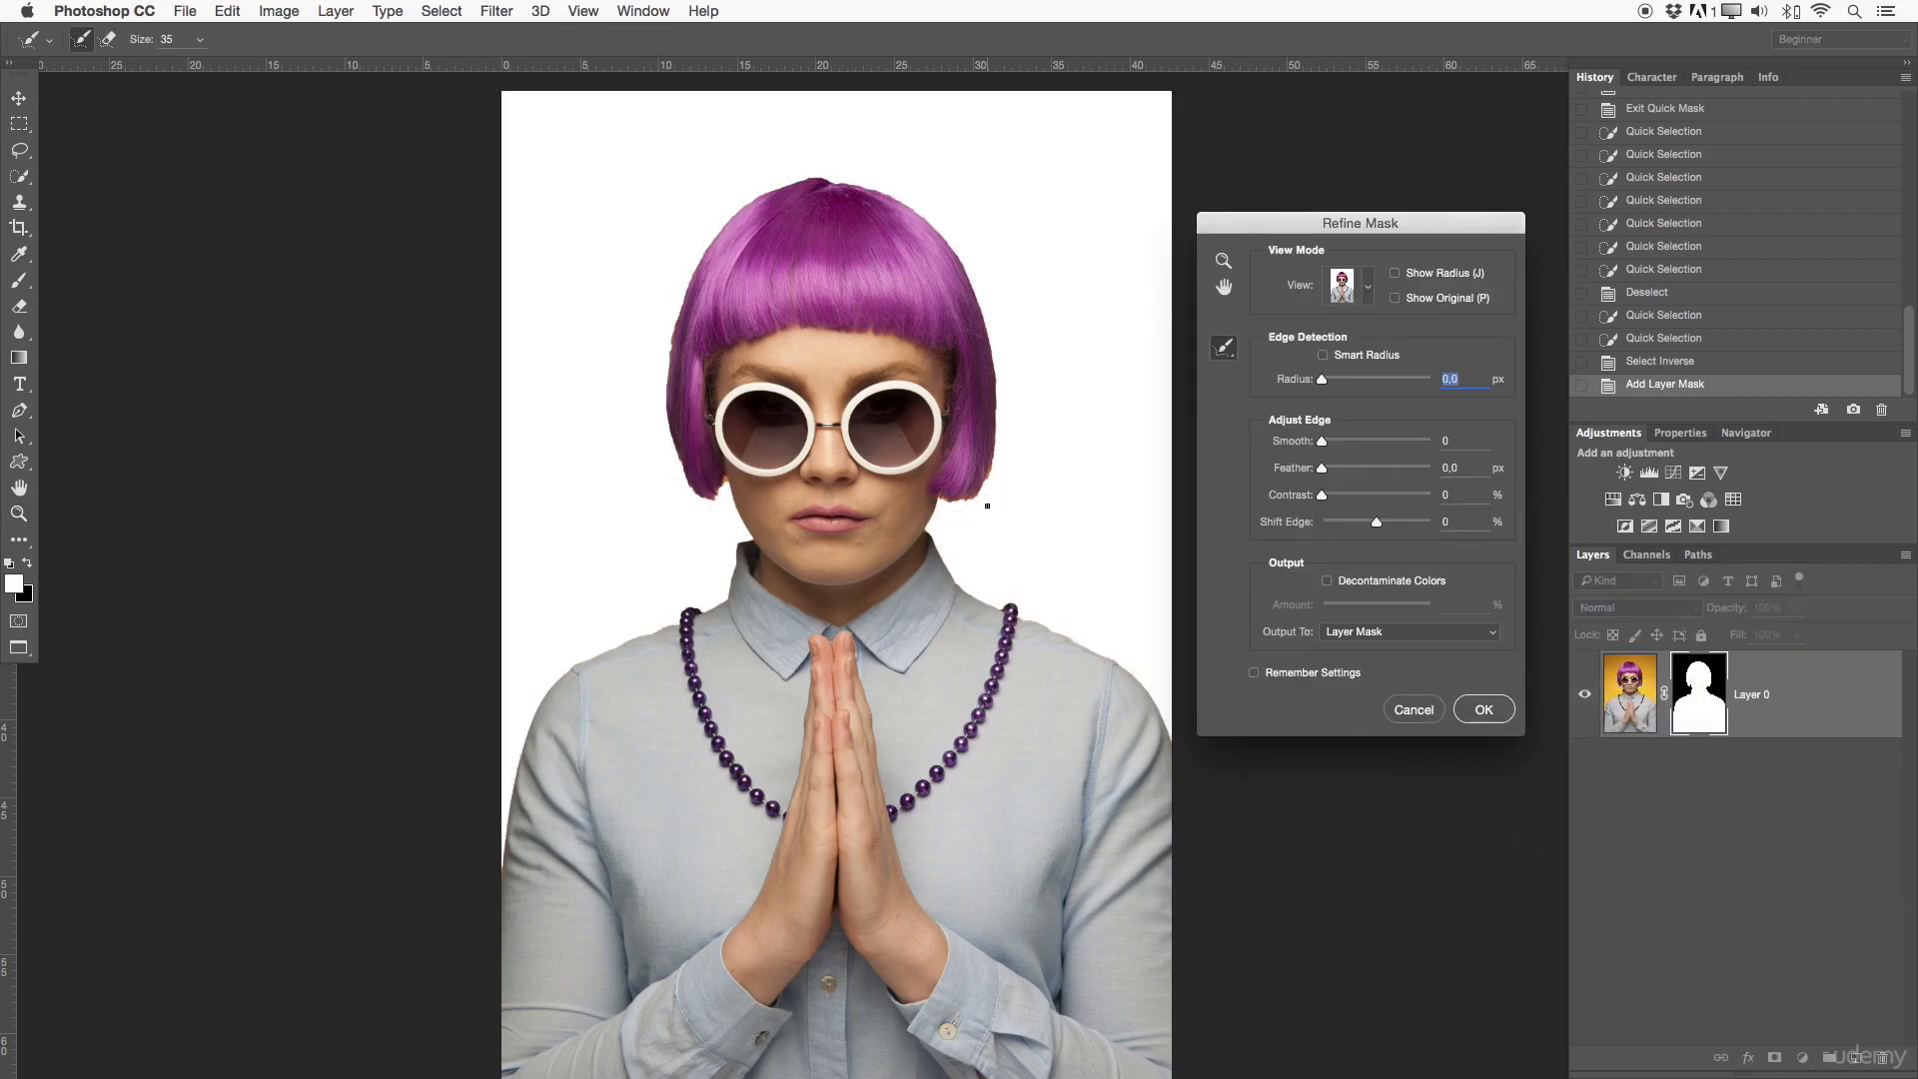
{"action": "mouse_move", "coordinate": [978, 499]}
{"action": "left_mouse_down"}
{"action": "mouse_move", "coordinate": [928, 536]}
{"action": "mouse_move", "coordinate": [957, 579]}
{"action": "mouse_move", "coordinate": [1123, 672]}
{"action": "mouse_move", "coordinate": [1171, 747]}
{"action": "left_mouse_up"}
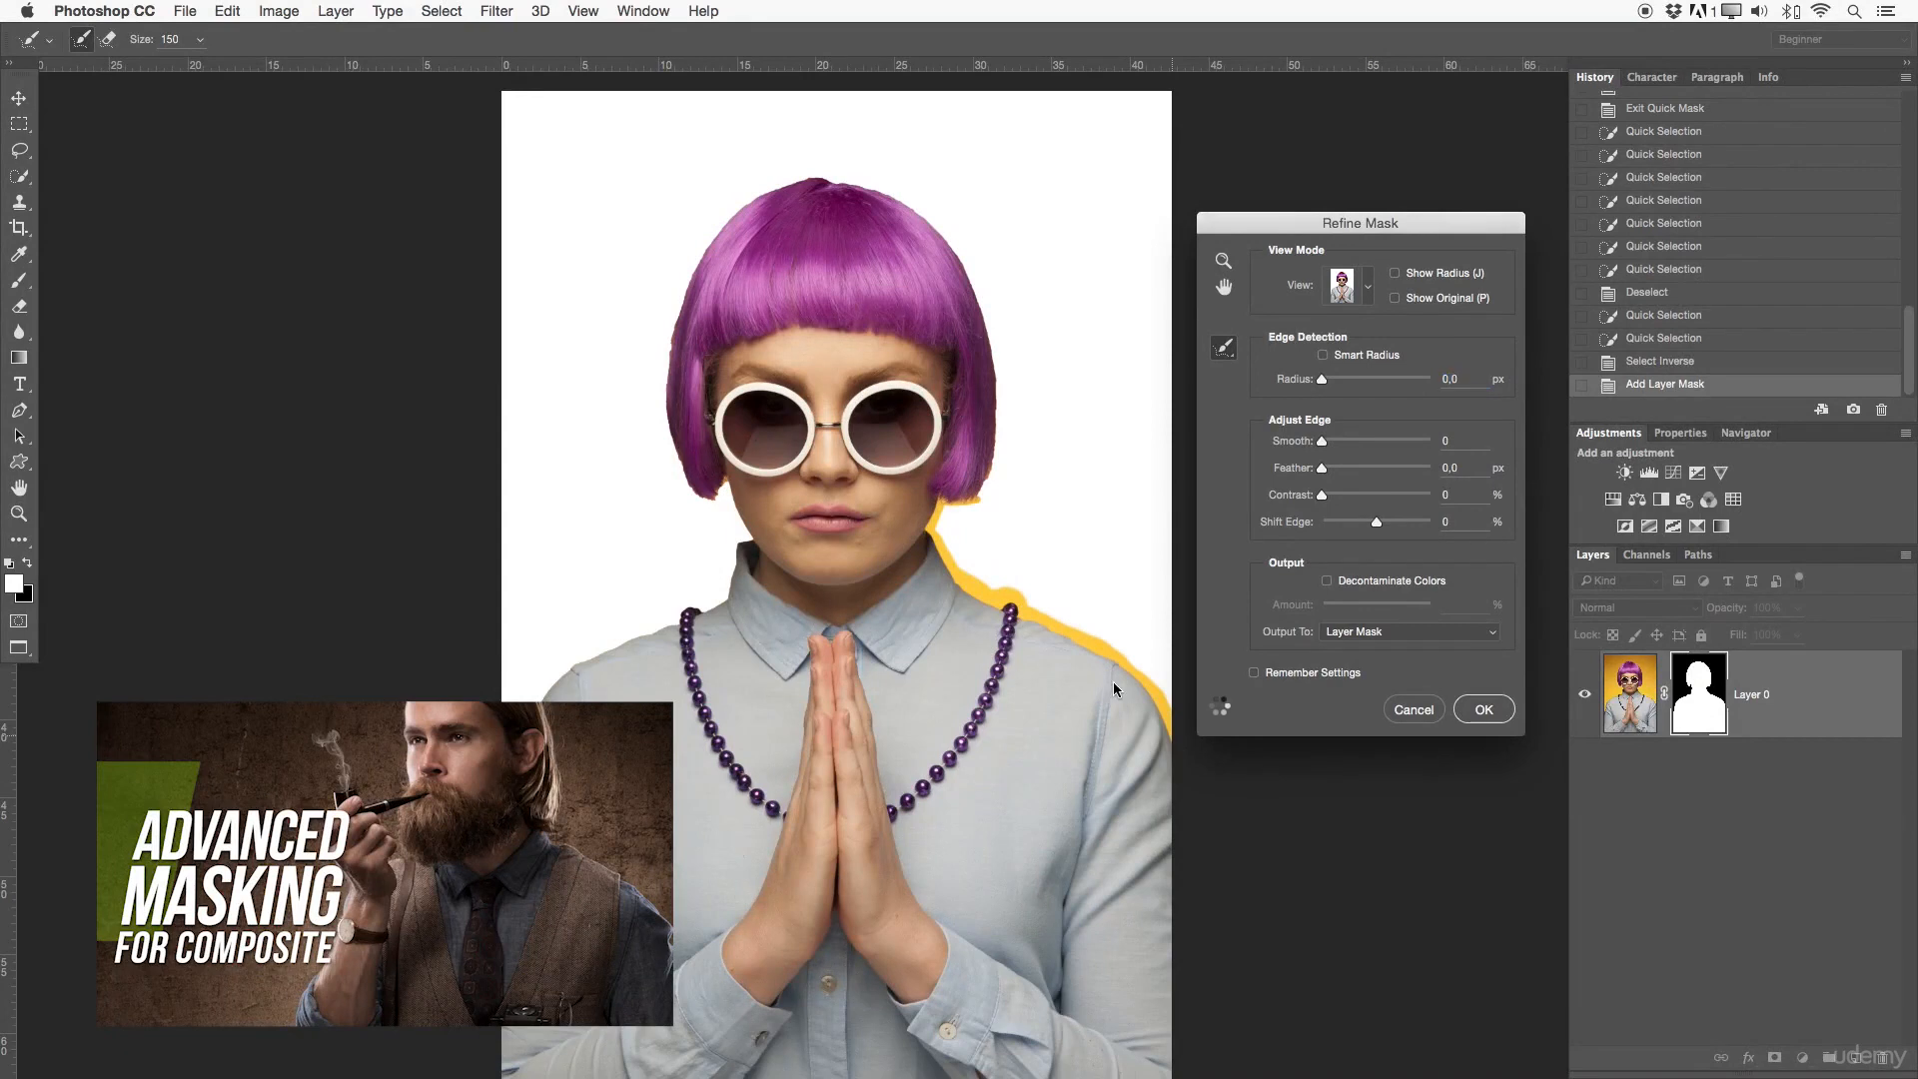
{"action": "mouse_move", "coordinate": [984, 495]}
{"action": "left_mouse_down"}
{"action": "mouse_move", "coordinate": [996, 368]}
{"action": "mouse_move", "coordinate": [943, 211]}
{"action": "mouse_move", "coordinate": [890, 186]}
{"action": "mouse_move", "coordinate": [943, 234]}
{"action": "mouse_move", "coordinate": [804, 174]}
{"action": "mouse_move", "coordinate": [727, 216]}
{"action": "mouse_move", "coordinate": [664, 348]}
{"action": "mouse_move", "coordinate": [670, 434]}
{"action": "mouse_move", "coordinate": [707, 487]}
{"action": "left_mouse_up"}
{"action": "mouse_move", "coordinate": [705, 497]}
{"action": "left_mouse_down"}
{"action": "mouse_move", "coordinate": [736, 540]}
{"action": "mouse_move", "coordinate": [719, 591]}
{"action": "mouse_move", "coordinate": [529, 692]}
{"action": "mouse_move", "coordinate": [517, 759]}
{"action": "left_mouse_up"}
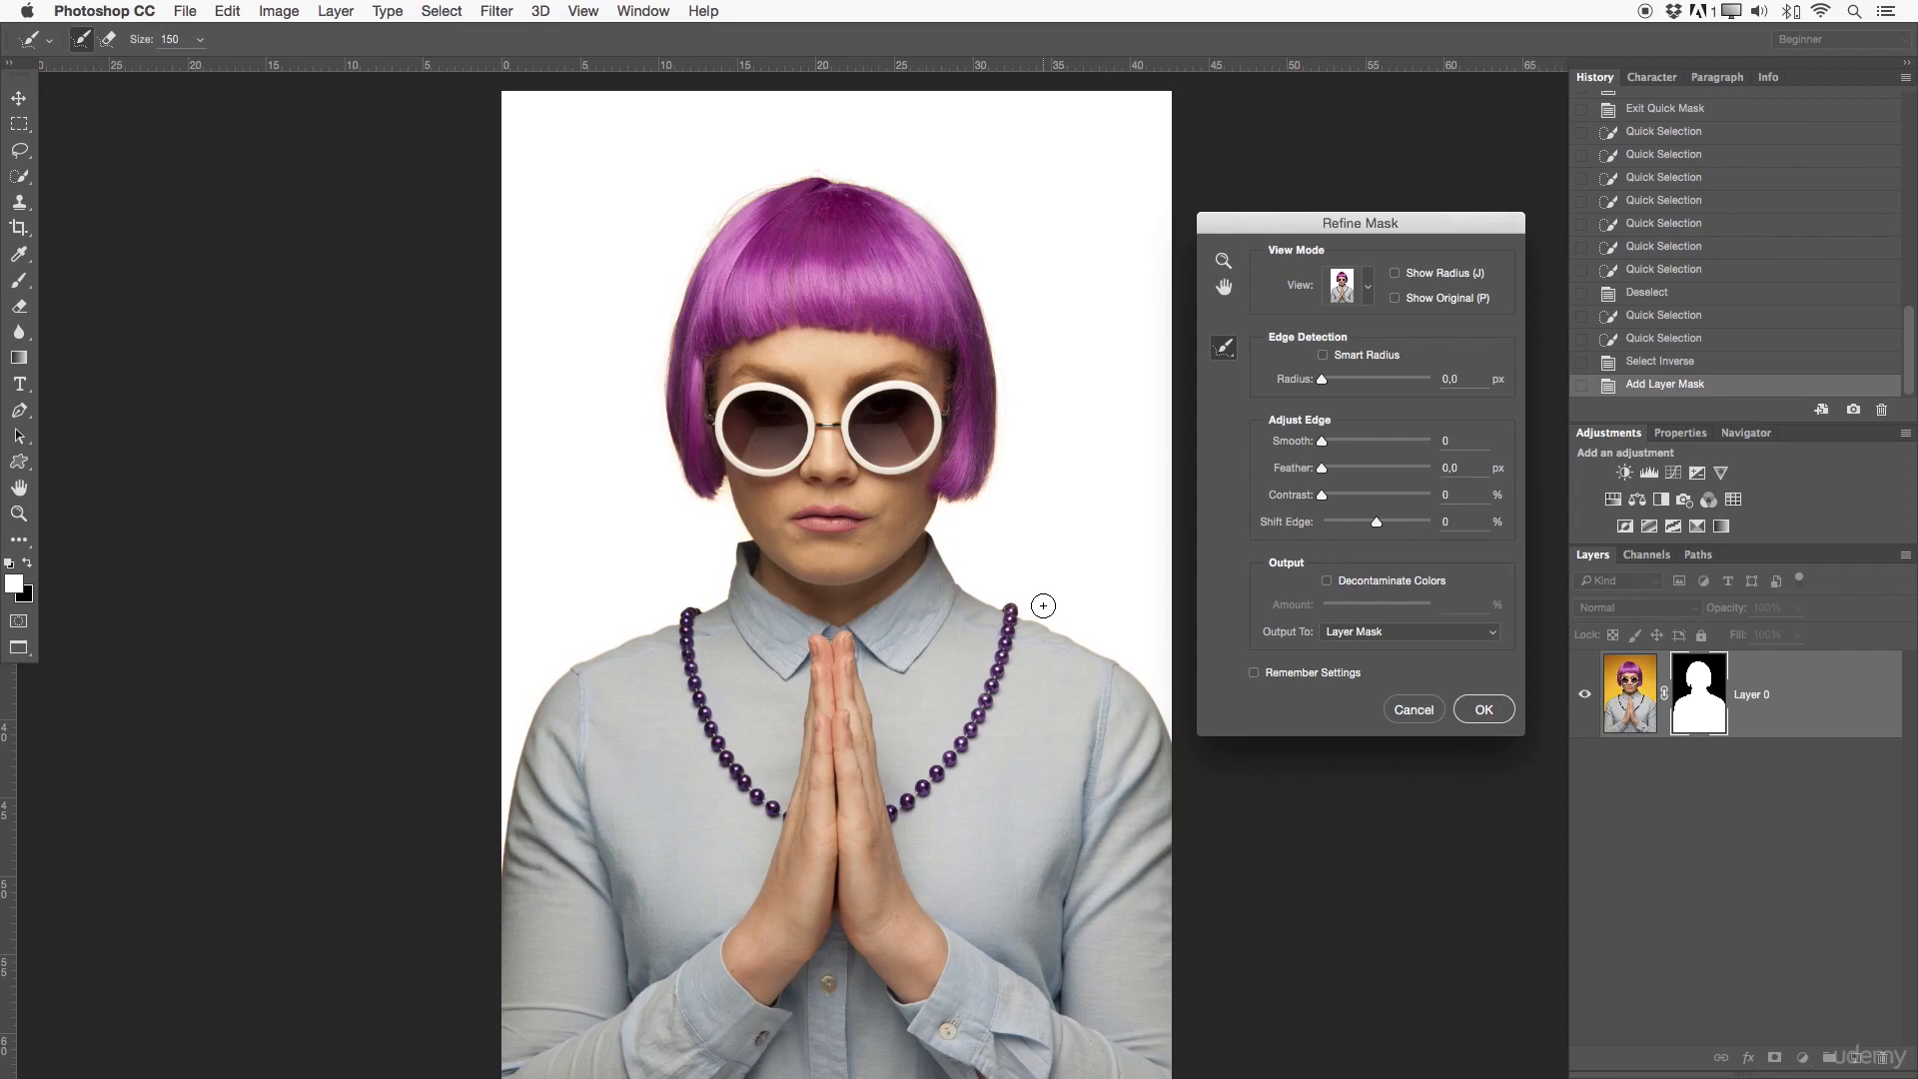
{"action": "left_click", "coordinate": [1491, 710]}
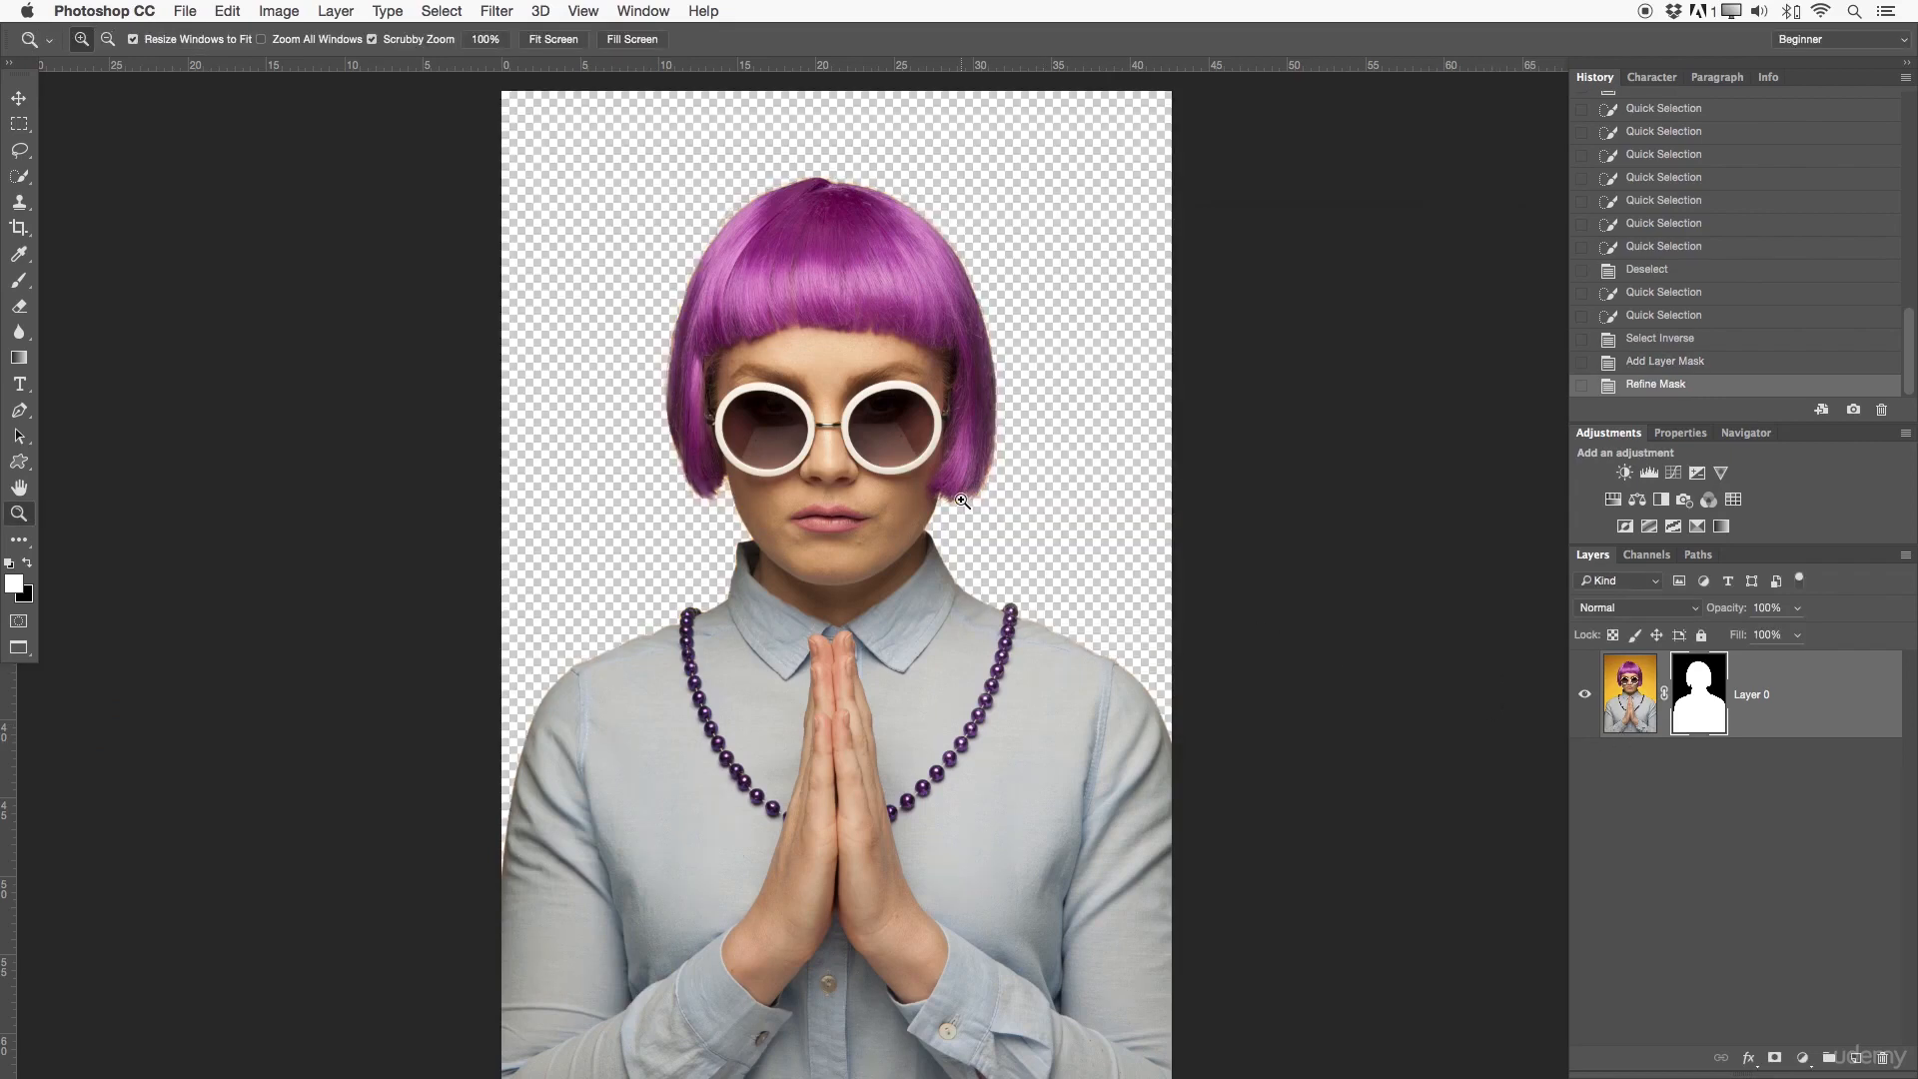
{"action": "left_click_drag", "start_coordinate": [963, 498], "coordinate": [1094, 498]}
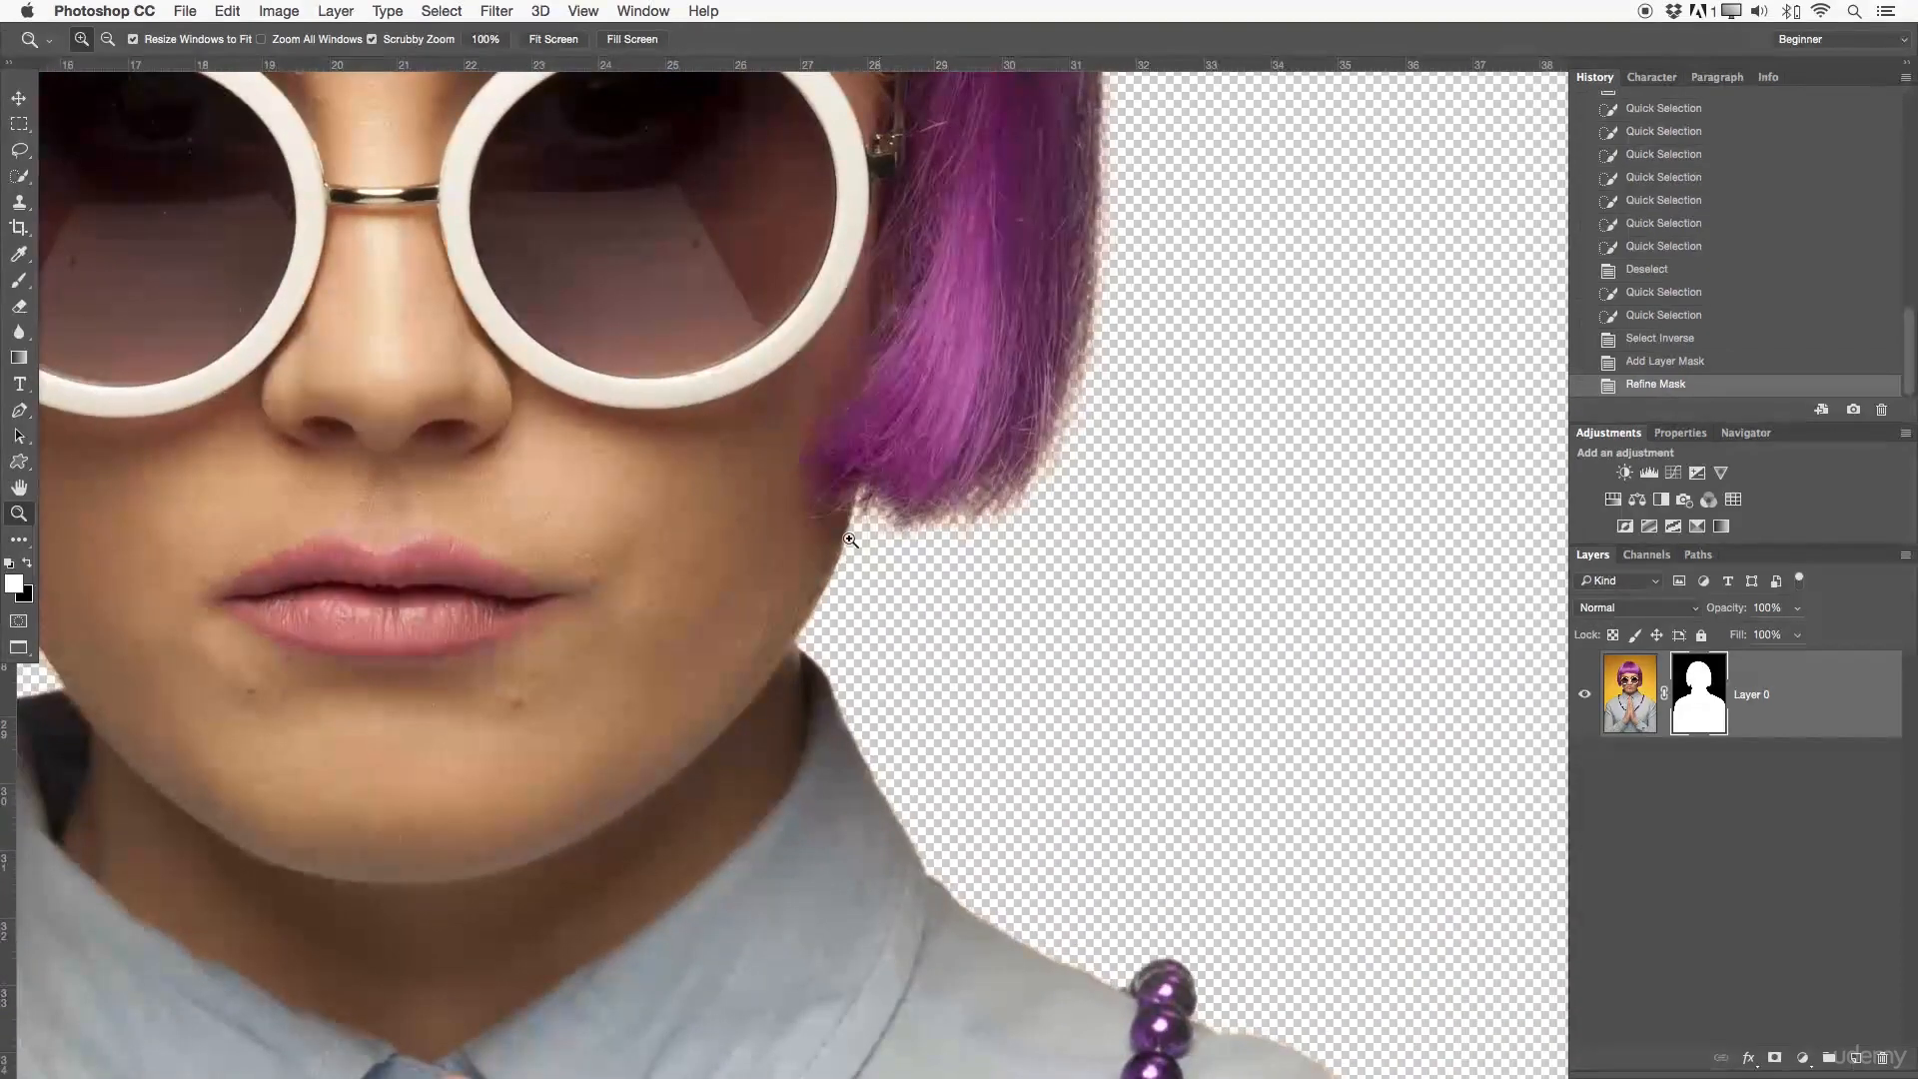
{"action": "left_click_drag", "start_coordinate": [1064, 379], "coordinate": [1070, 890]}
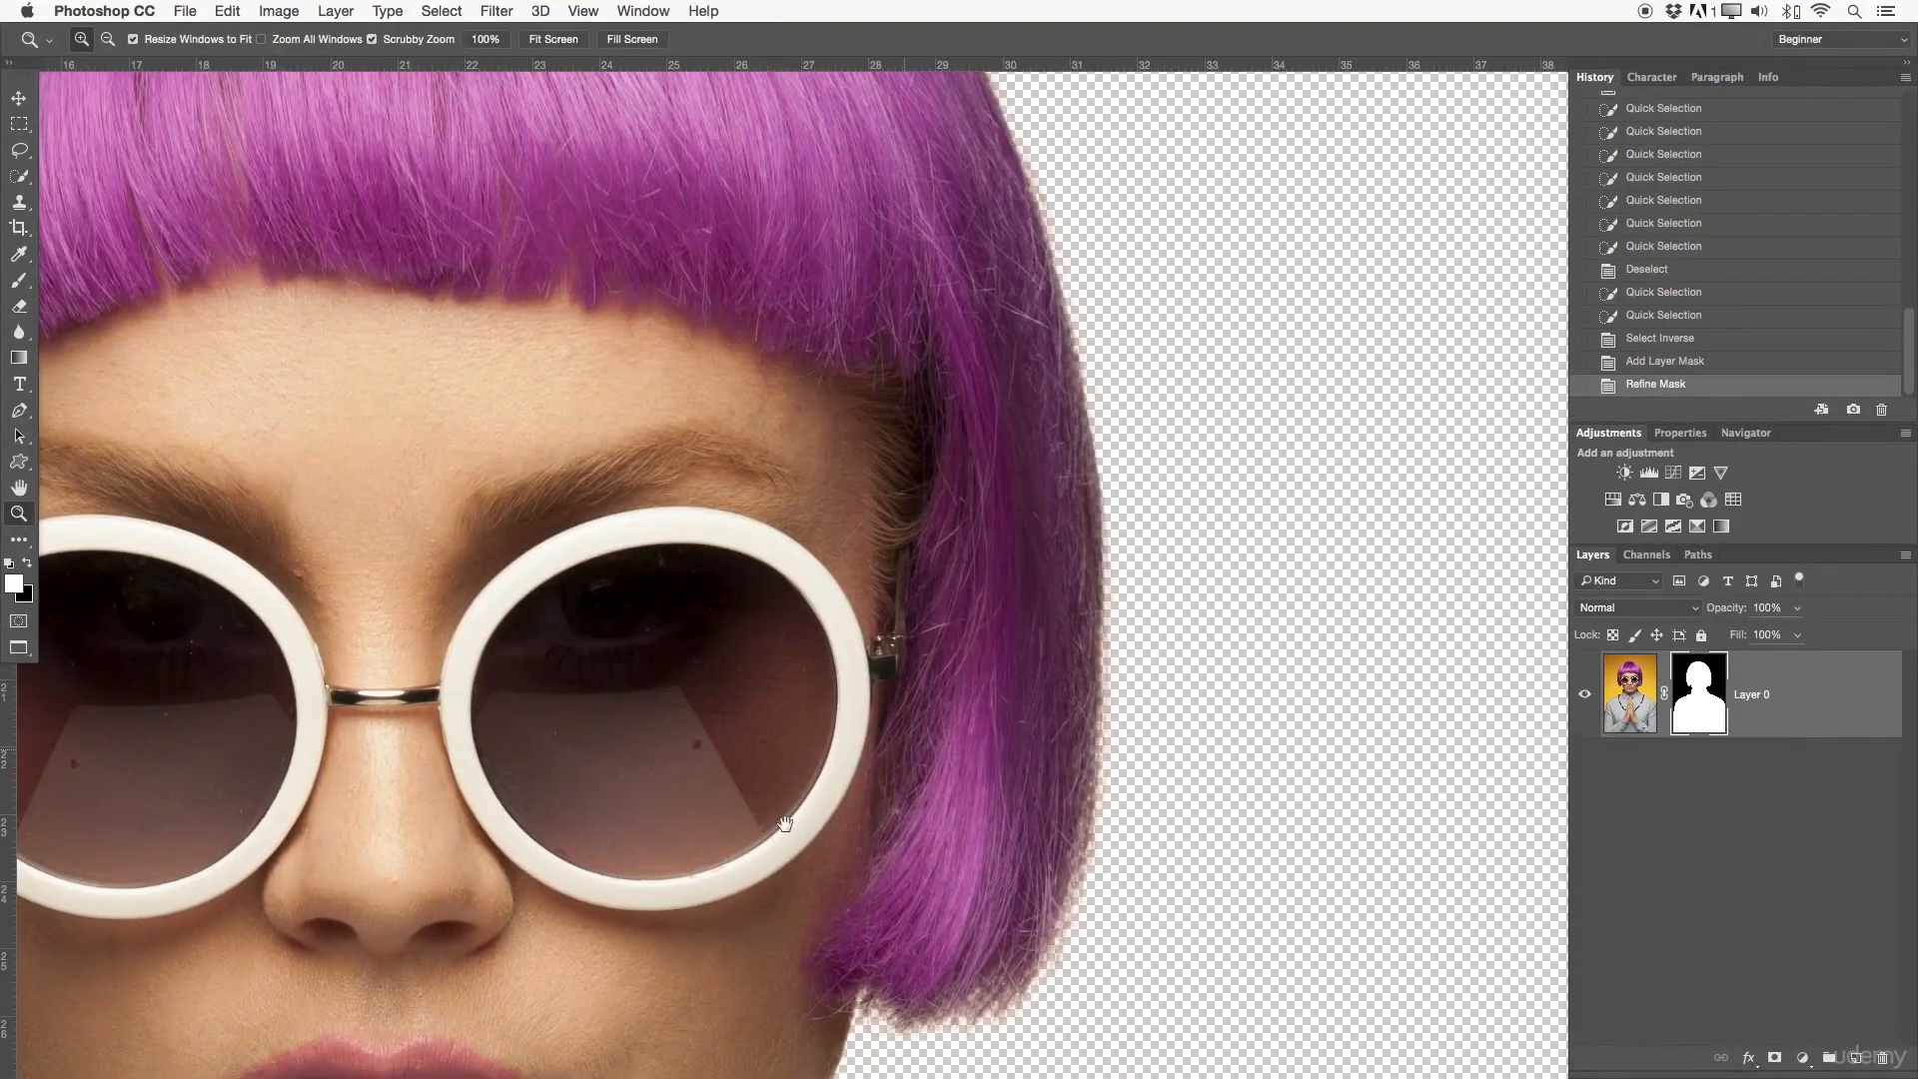
{"action": "left_click_drag", "start_coordinate": [887, 763], "coordinate": [1285, 664]}
{"action": "left_click_drag", "start_coordinate": [593, 858], "coordinate": [638, 548]}
{"action": "left_click_drag", "start_coordinate": [843, 530], "coordinate": [704, 535]}
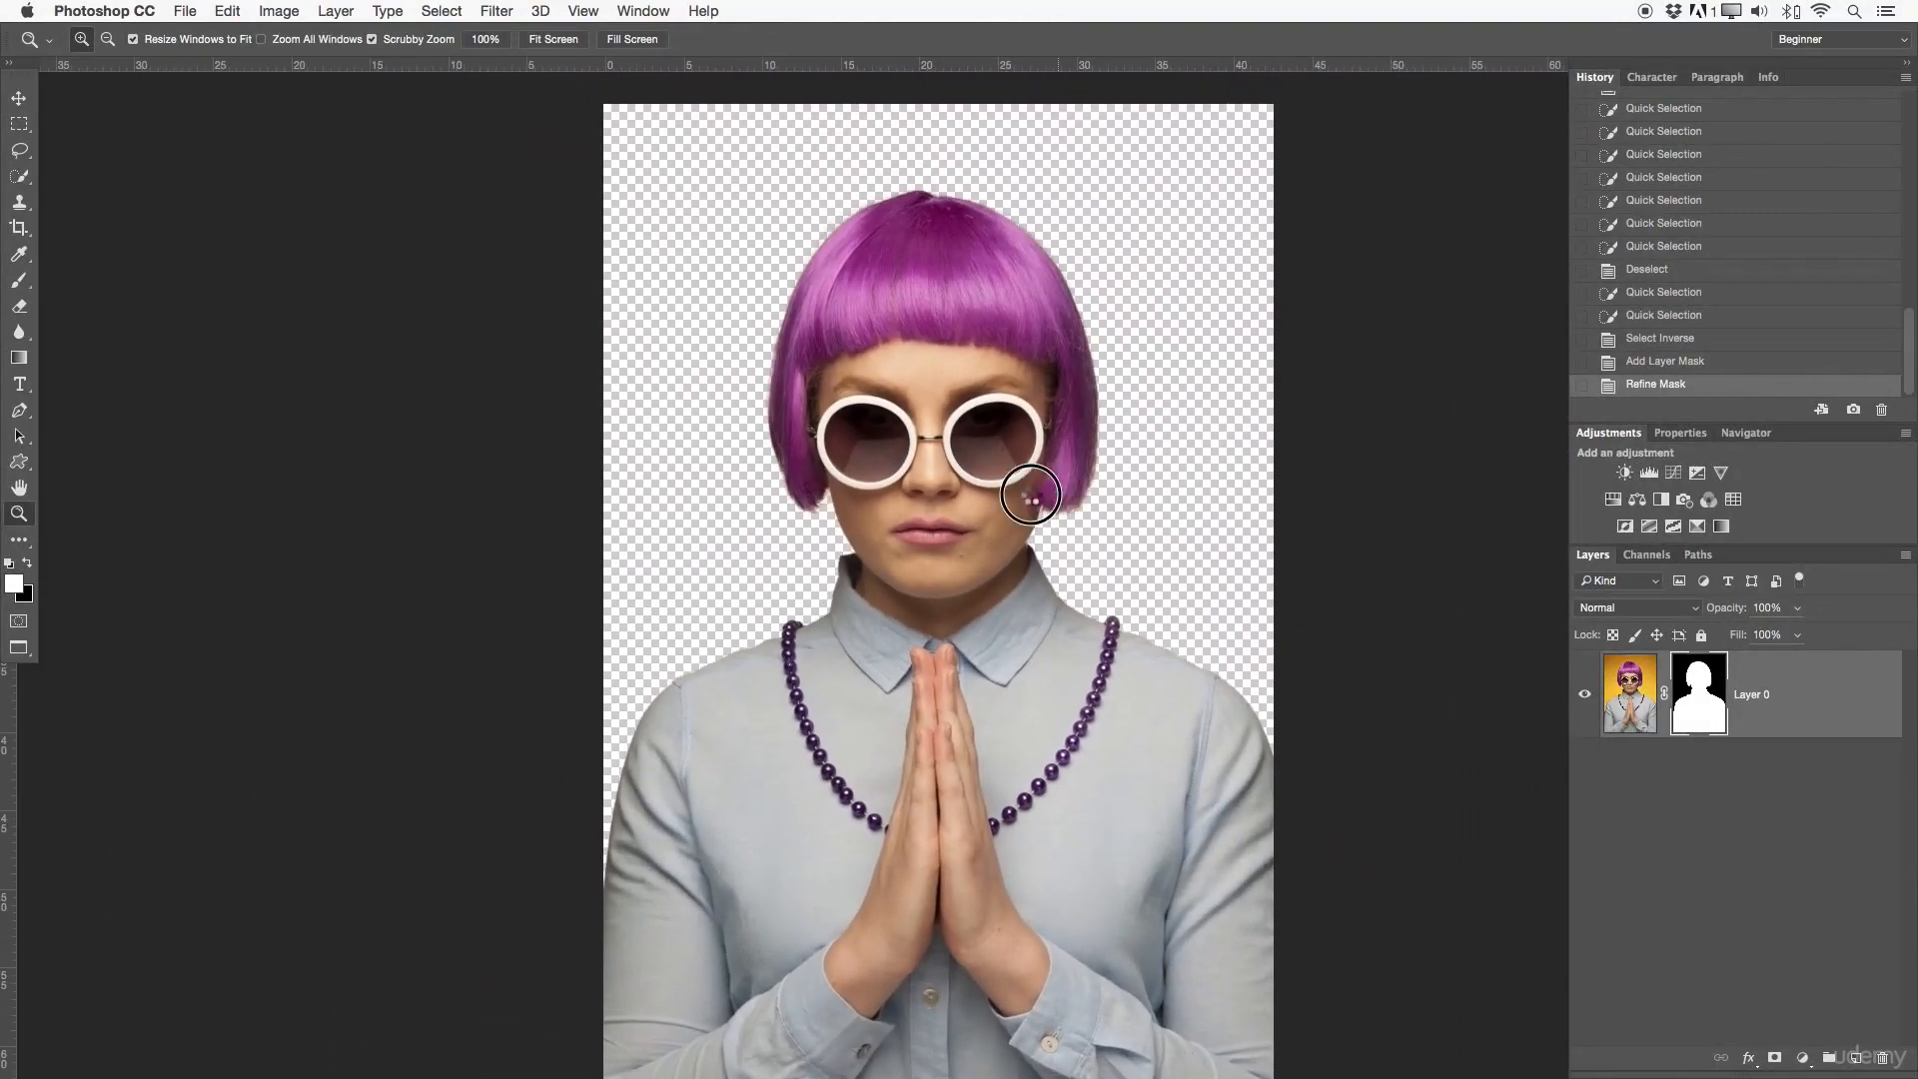
- Revert the image to the inverted selection state before the layer mask was added, and deselect everything
{"action": "left_click", "coordinate": [1644, 363]}
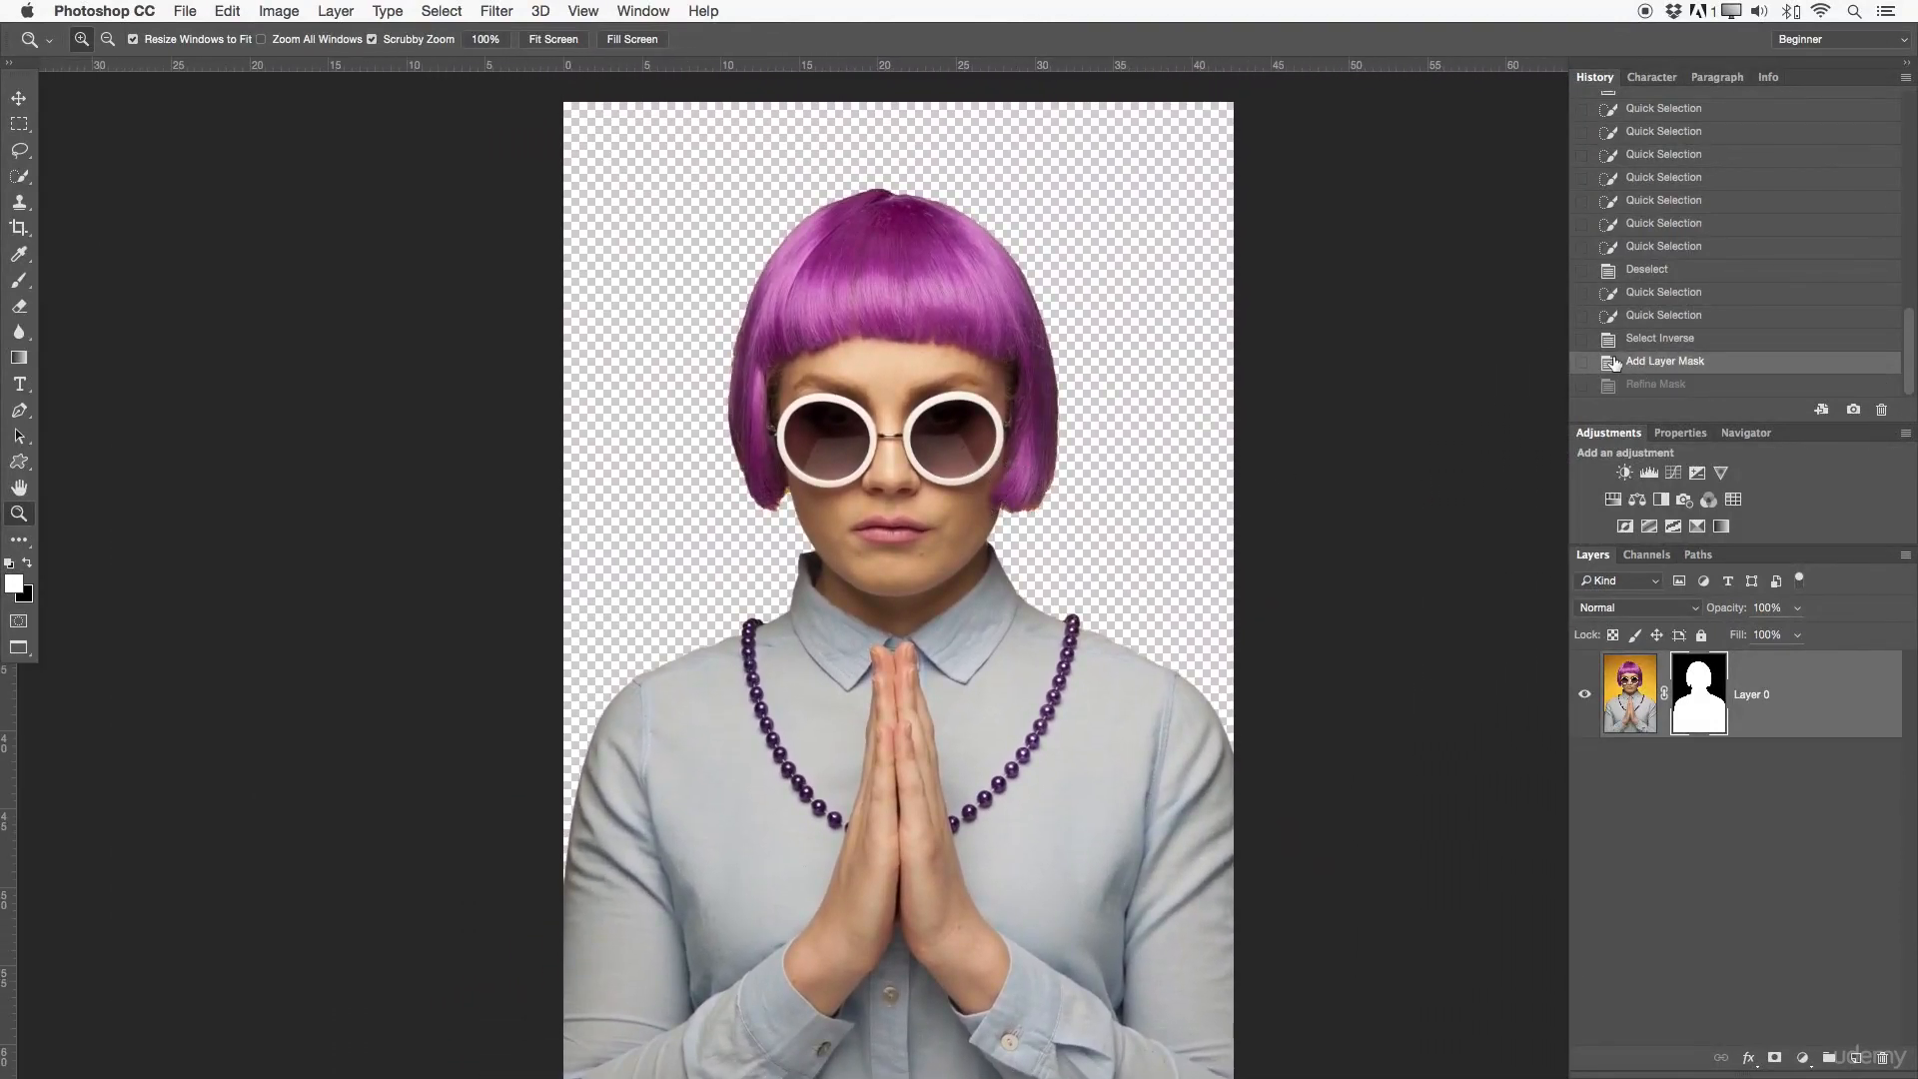
{"action": "left_click", "coordinate": [1619, 342]}
{"action": "scroll", "coordinate": [976, 428], "scroll_direction": "right", "scroll_amount": 2}
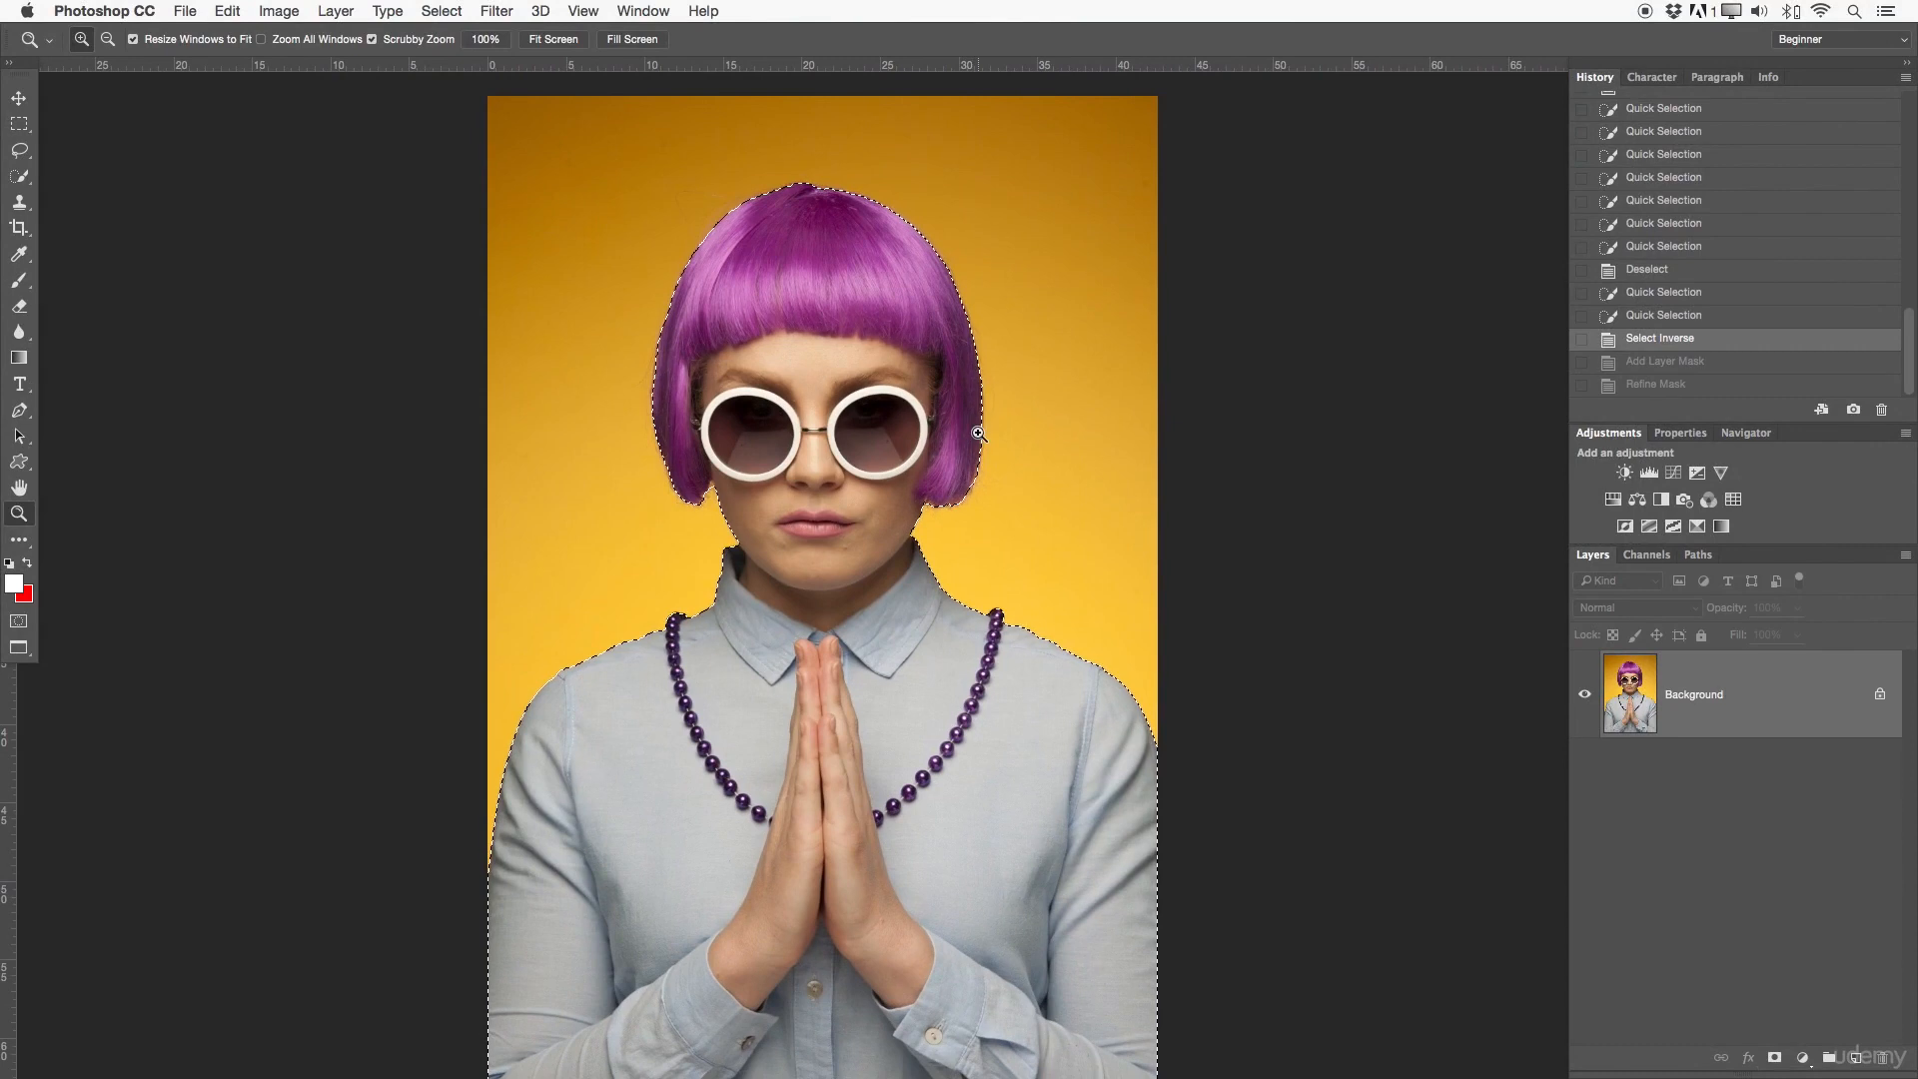
{"action": "key", "text": "super+d"}
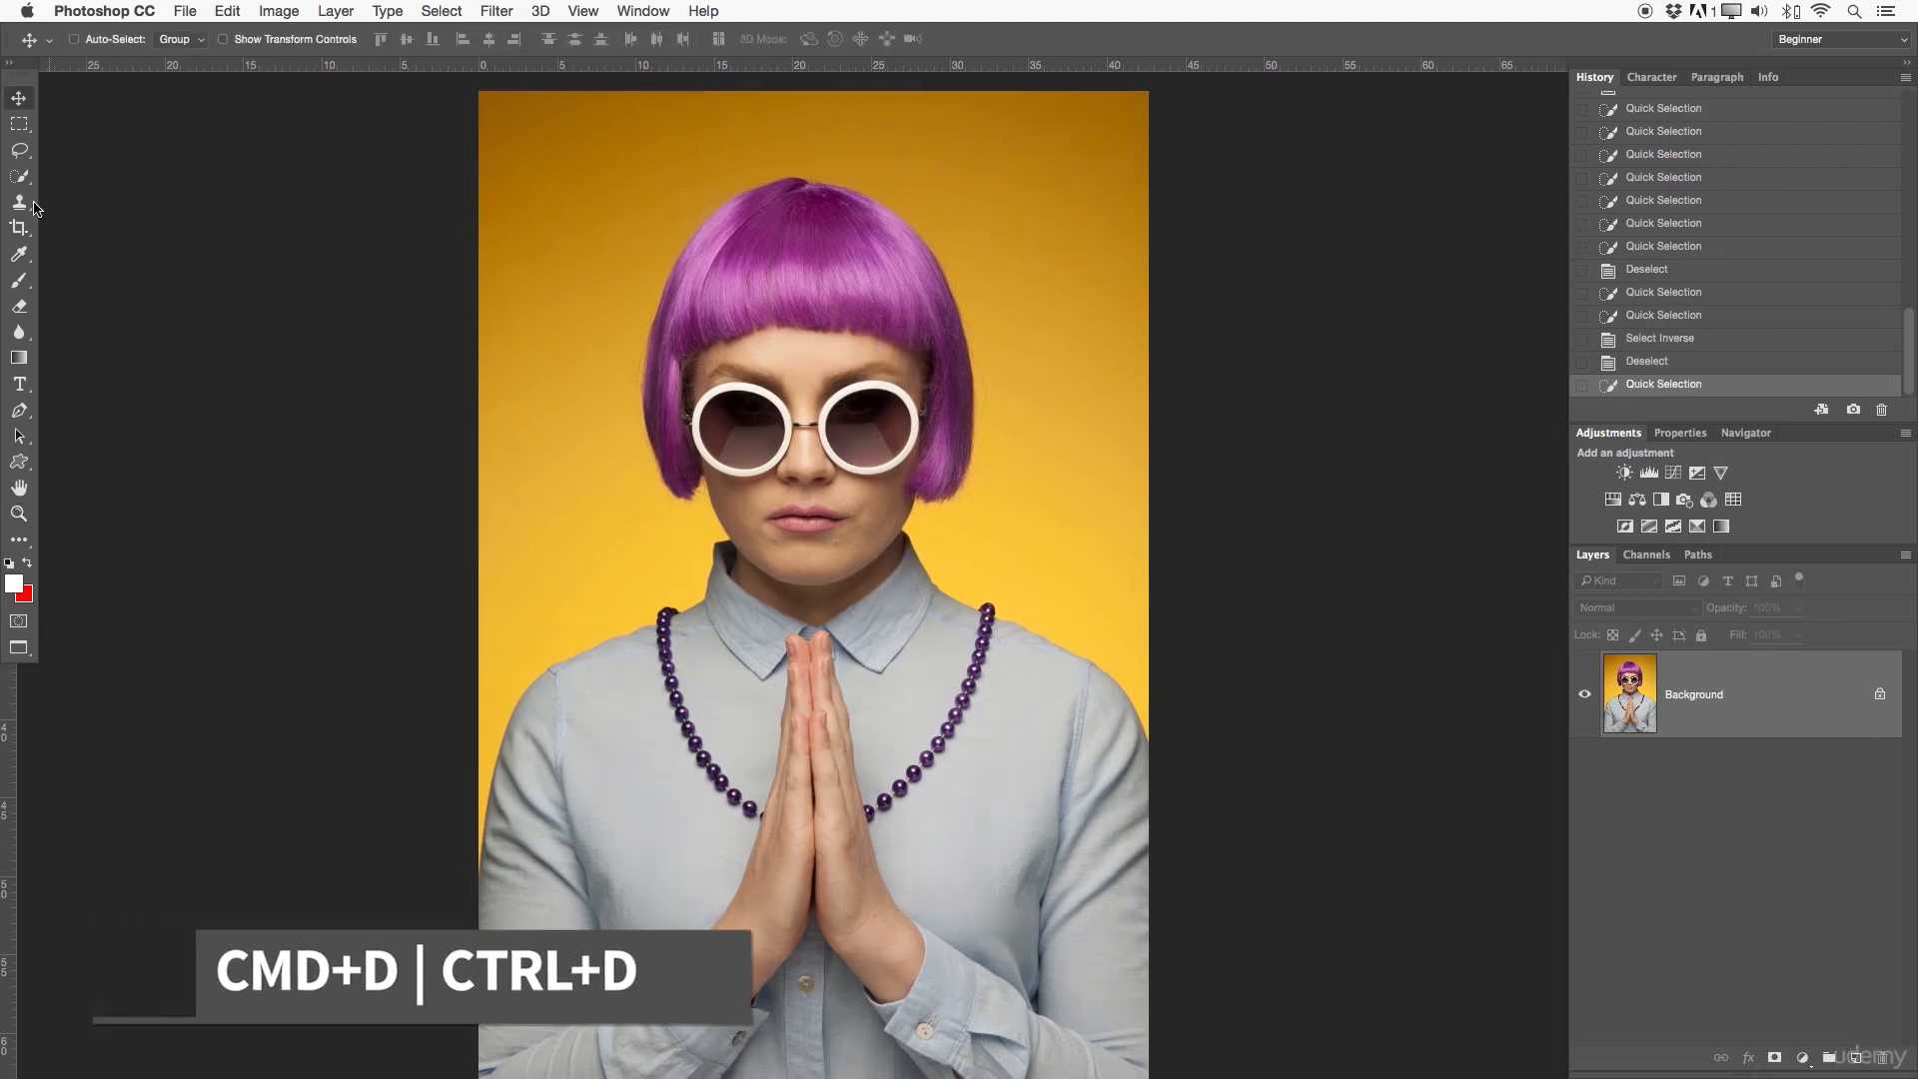
- Brush across the woman's body and hair with the Quick Selection Tool to select her
{"action": "right_click", "coordinate": [20, 177]}
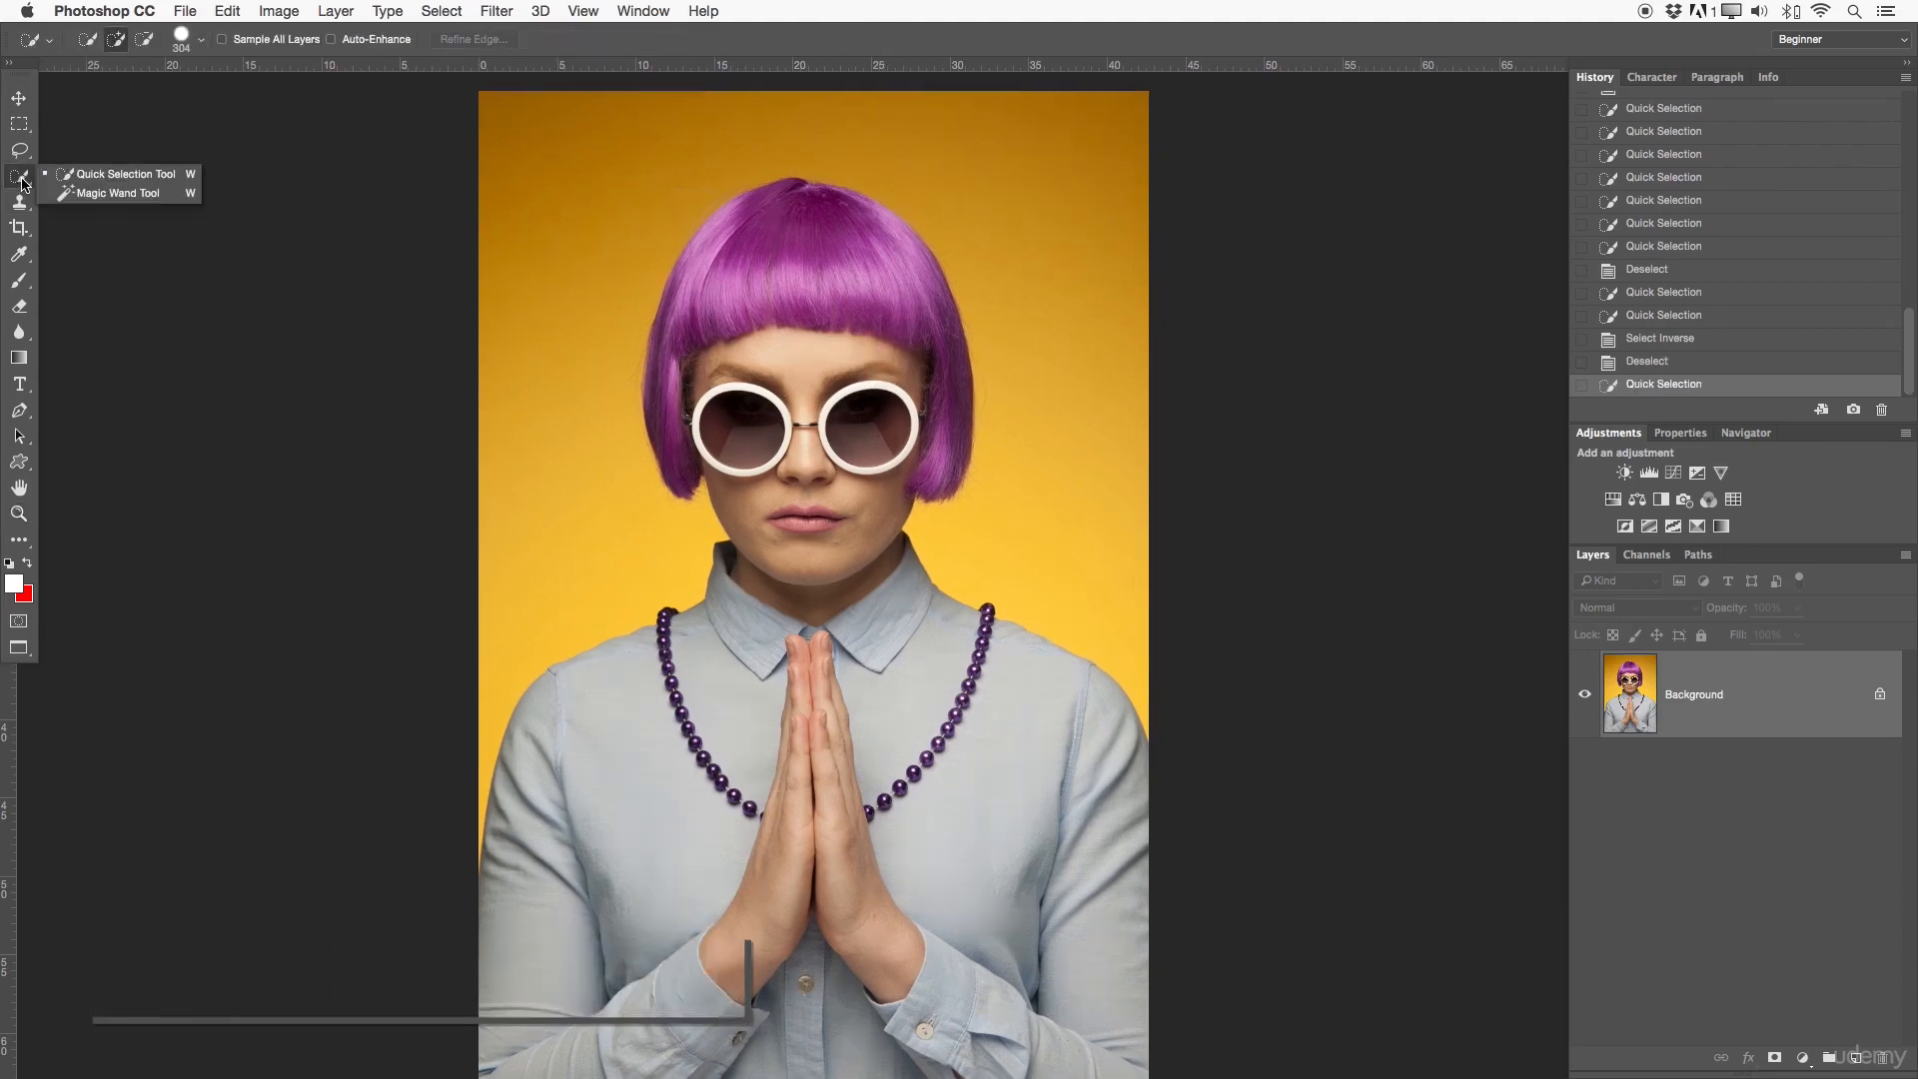
{"action": "left_click", "coordinate": [100, 177]}
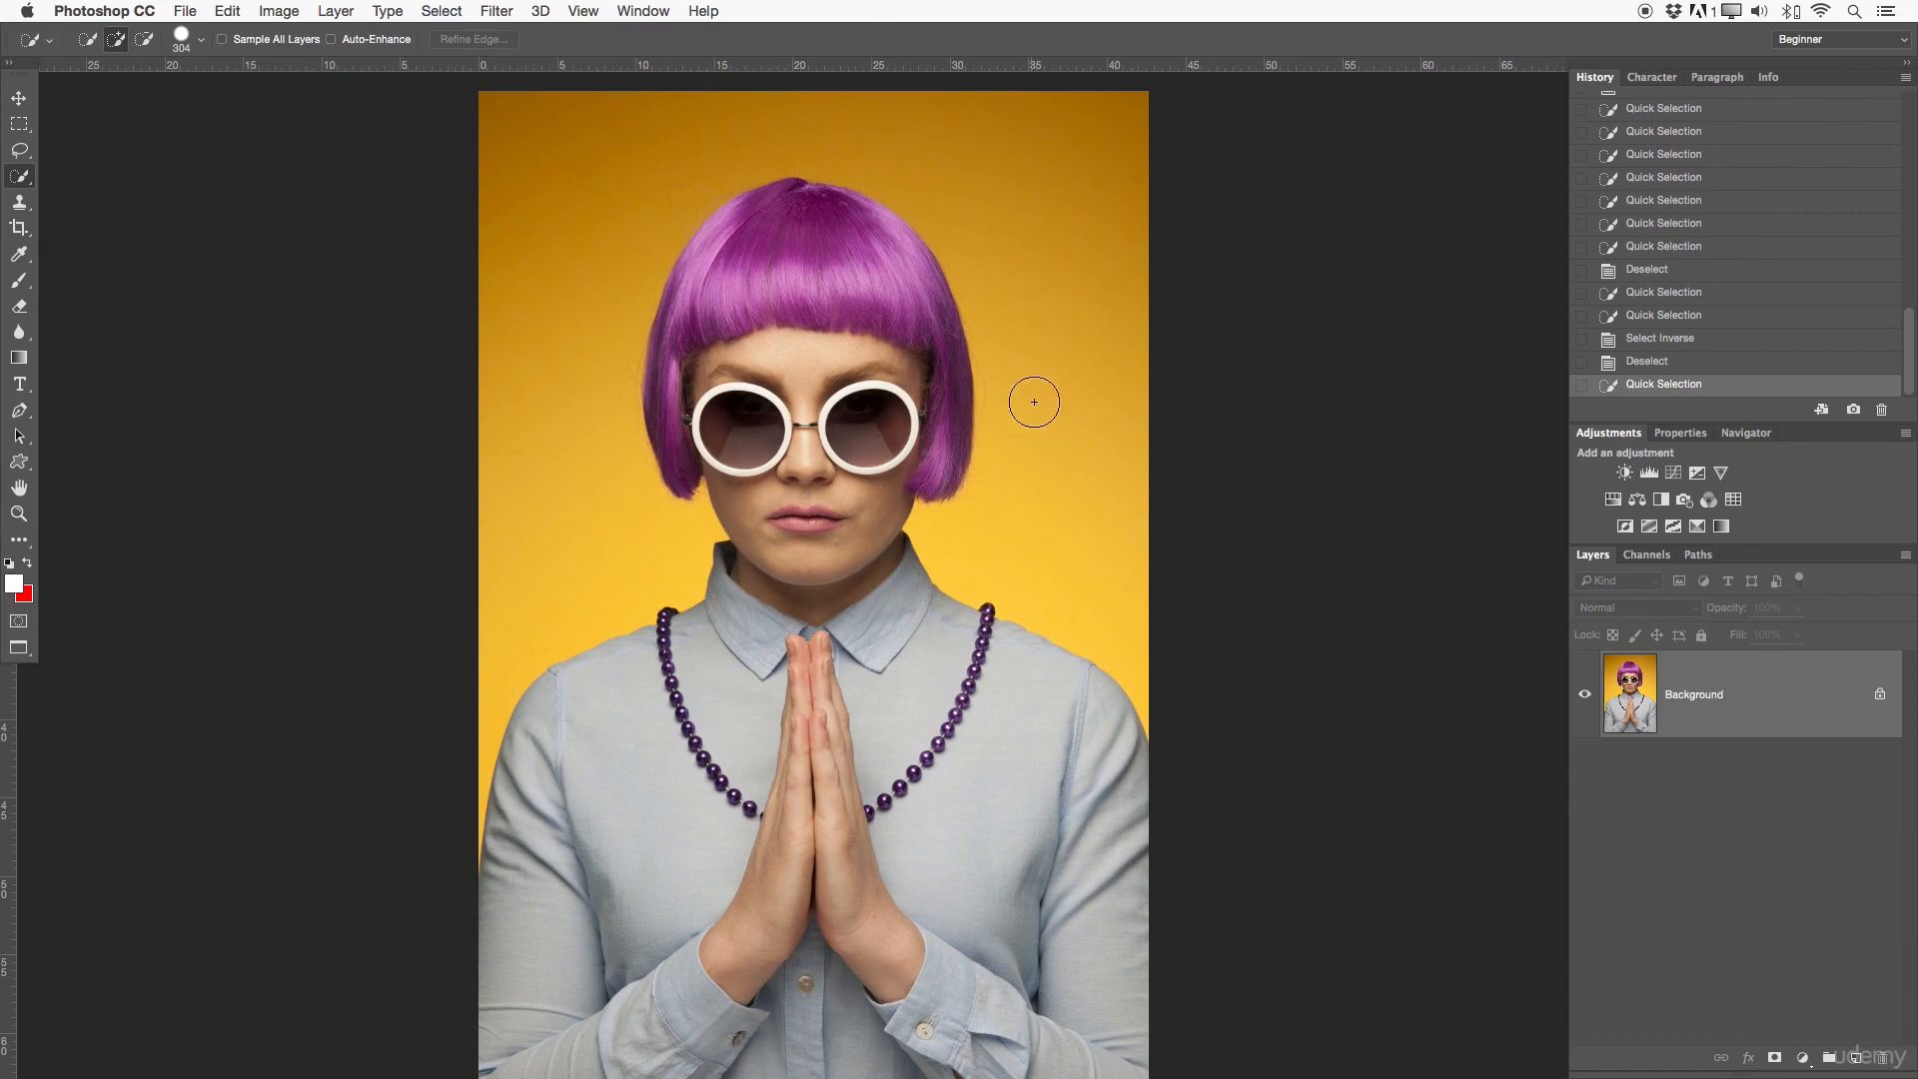
{"action": "mouse_move", "coordinate": [625, 1057]}
{"action": "left_mouse_down"}
{"action": "mouse_move", "coordinate": [619, 904]}
{"action": "mouse_move", "coordinate": [575, 1017]}
{"action": "mouse_move", "coordinate": [566, 976]}
{"action": "mouse_move", "coordinate": [605, 846]}
{"action": "mouse_move", "coordinate": [699, 732]}
{"action": "mouse_move", "coordinate": [761, 700]}
{"action": "mouse_move", "coordinate": [792, 540]}
{"action": "mouse_move", "coordinate": [749, 456]}
{"action": "mouse_move", "coordinate": [563, 358]}
{"action": "mouse_move", "coordinate": [684, 329]}
{"action": "mouse_move", "coordinate": [745, 245]}
{"action": "mouse_move", "coordinate": [820, 219]}
{"action": "mouse_move", "coordinate": [866, 269]}
{"action": "mouse_move", "coordinate": [869, 523]}
{"action": "mouse_move", "coordinate": [969, 775]}
{"action": "mouse_move", "coordinate": [842, 730]}
{"action": "mouse_move", "coordinate": [814, 764]}
{"action": "mouse_move", "coordinate": [809, 840]}
{"action": "mouse_move", "coordinate": [903, 978]}
{"action": "mouse_move", "coordinate": [1163, 990]}
{"action": "mouse_move", "coordinate": [1144, 954]}
{"action": "left_mouse_up"}
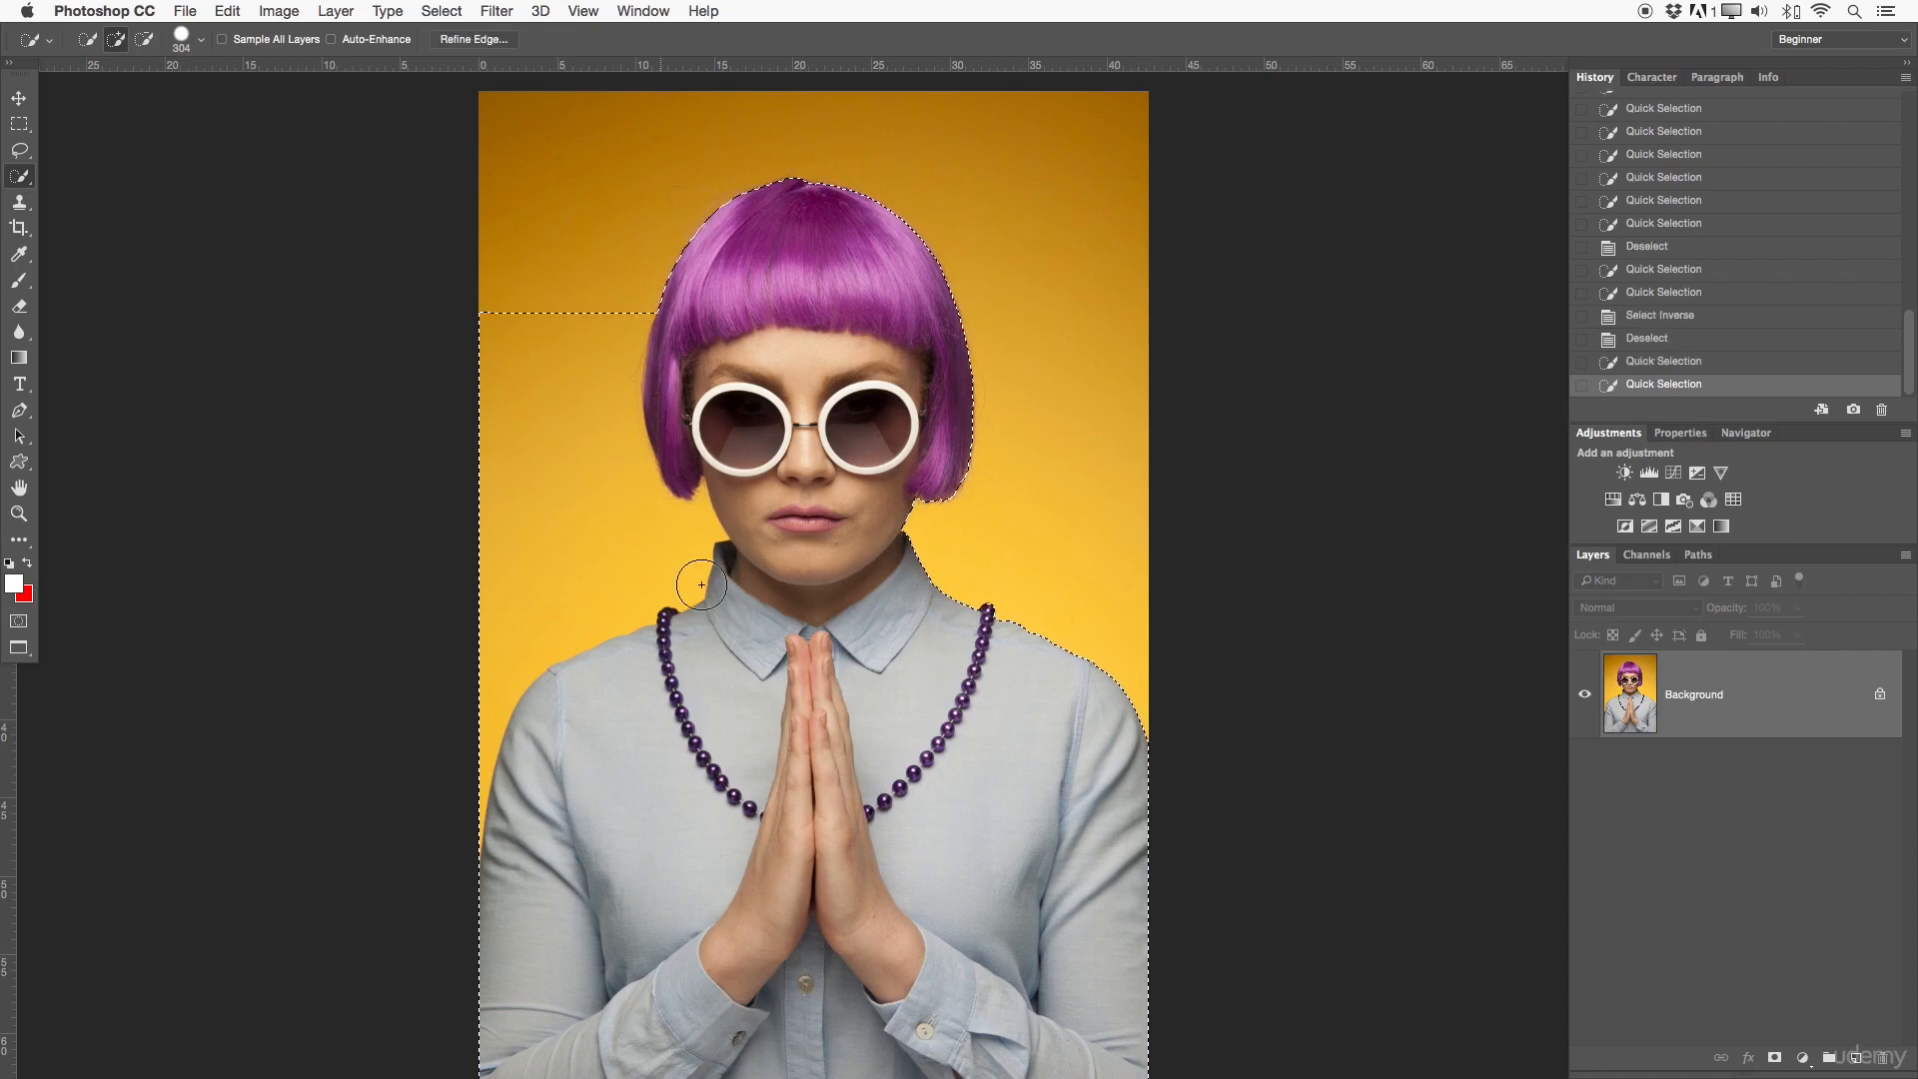
- Subtract the yellow background beside the woman's hair and shoulder from the quick selection, and deselect everything
{"action": "key", "text": "alt"}
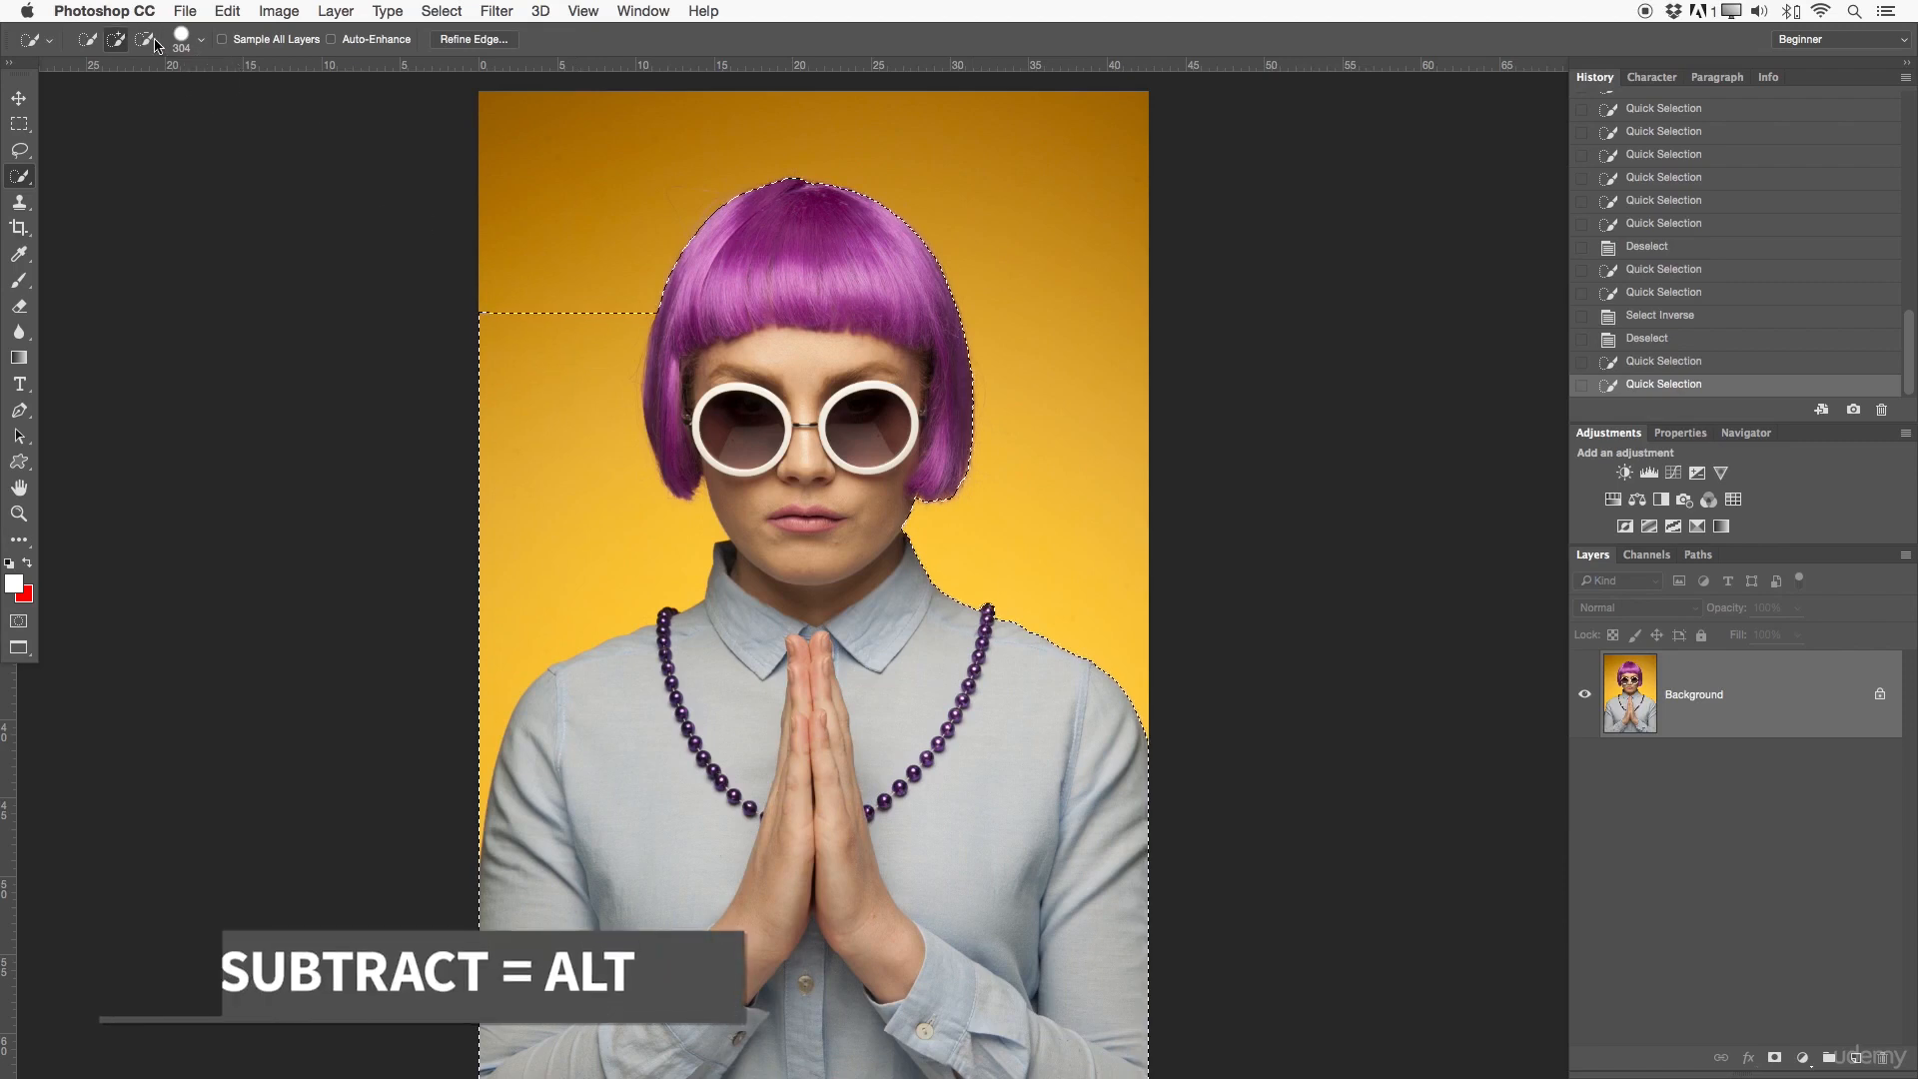
{"action": "left_click", "coordinate": [145, 39]}
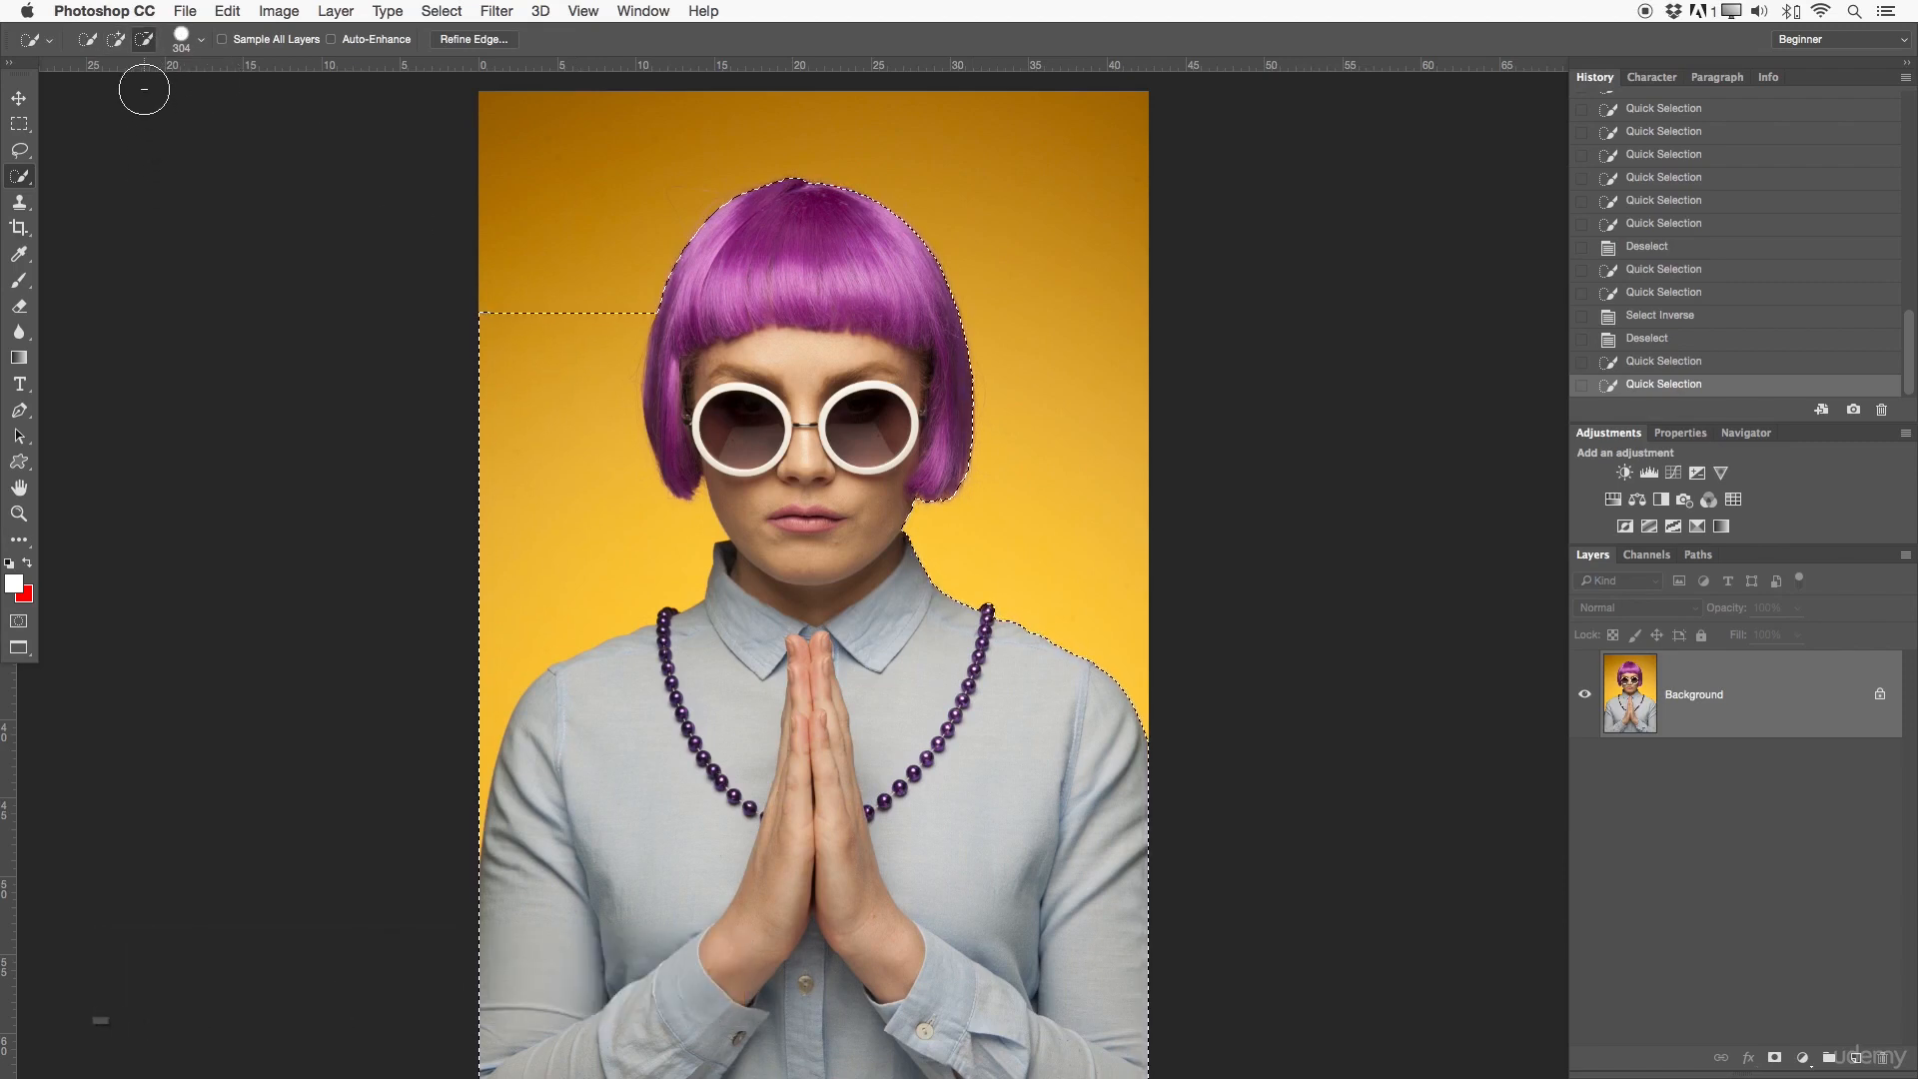
{"action": "key", "text": "alt"}
{"action": "key", "text": "alt"}
{"action": "key", "text": "alt"}
{"action": "left_click_drag", "start_coordinate": [483, 294], "coordinate": [484, 294]}
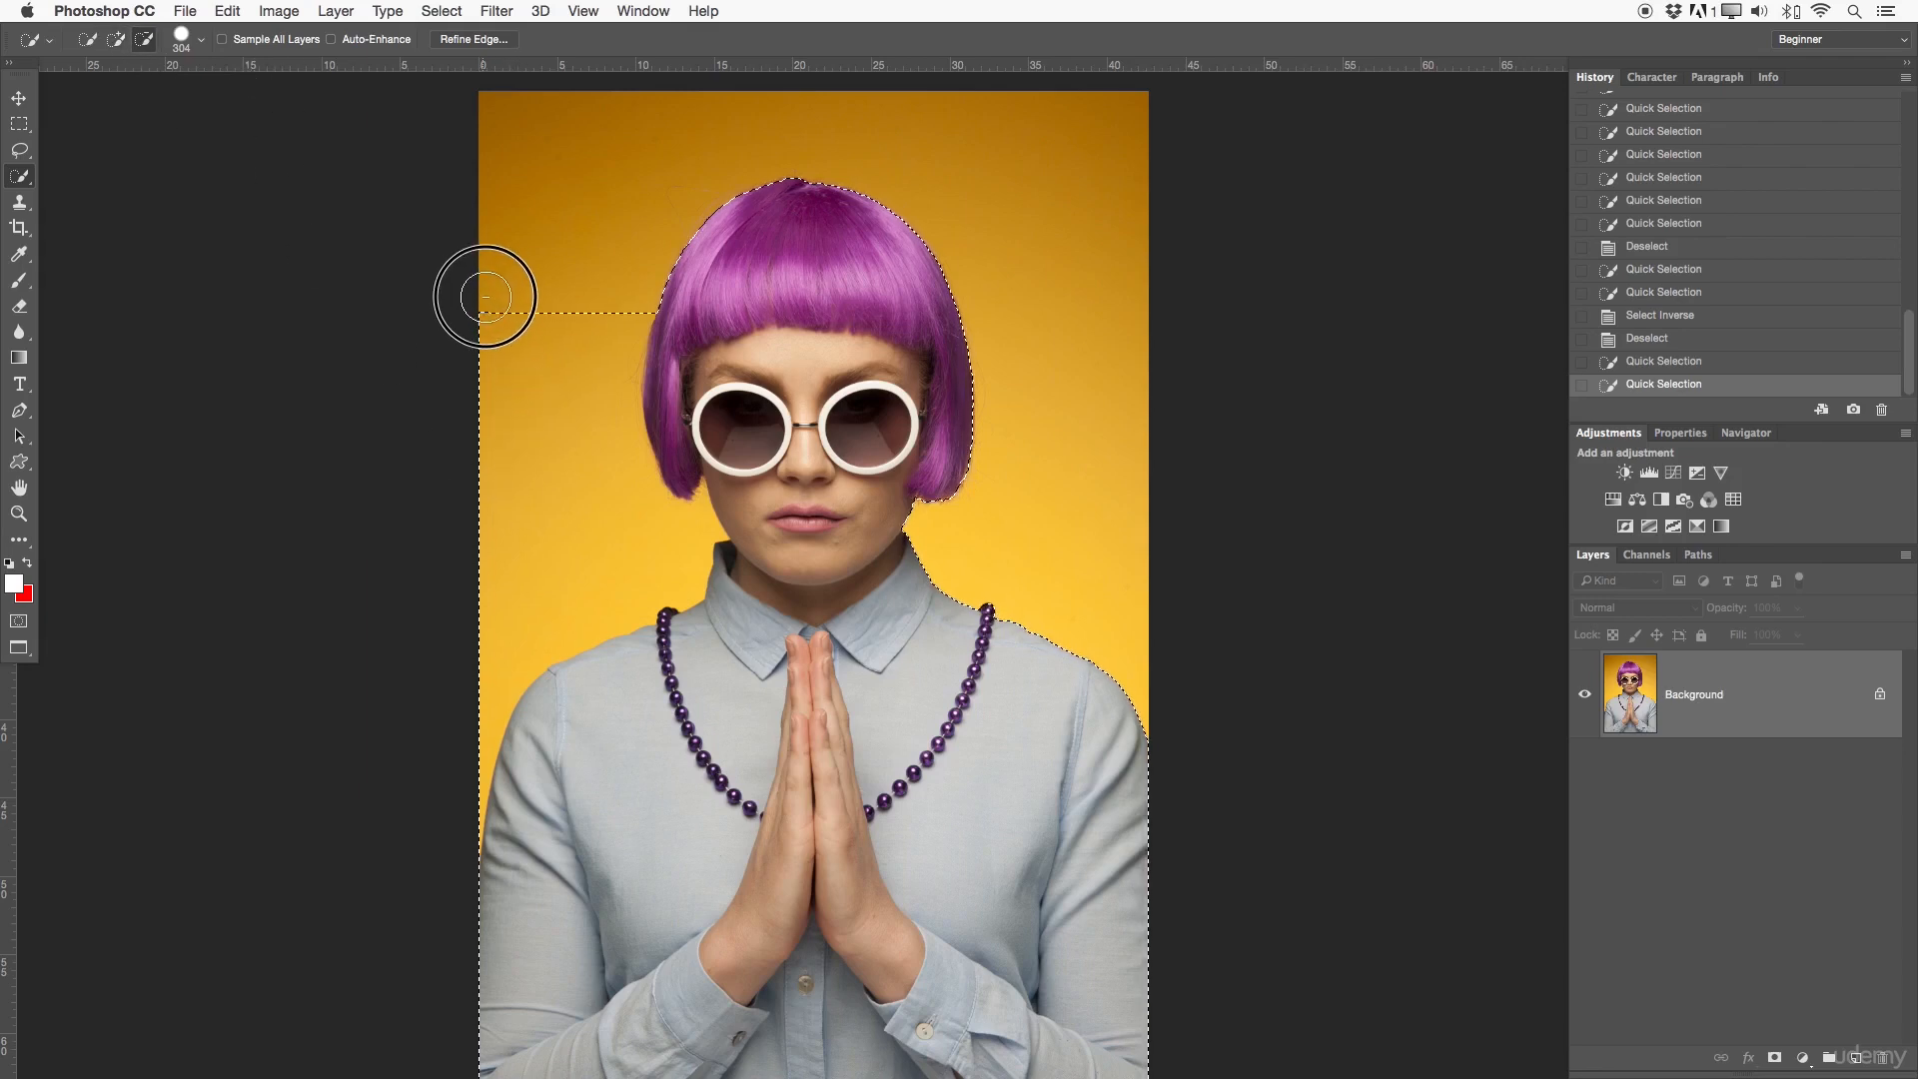
{"action": "mouse_move", "coordinate": [599, 311]}
{"action": "left_mouse_down"}
{"action": "mouse_move", "coordinate": [586, 483]}
{"action": "mouse_move", "coordinate": [625, 292]}
{"action": "mouse_move", "coordinate": [610, 431]}
{"action": "mouse_move", "coordinate": [574, 347]}
{"action": "mouse_move", "coordinate": [545, 451]}
{"action": "mouse_move", "coordinate": [588, 297]}
{"action": "left_mouse_up"}
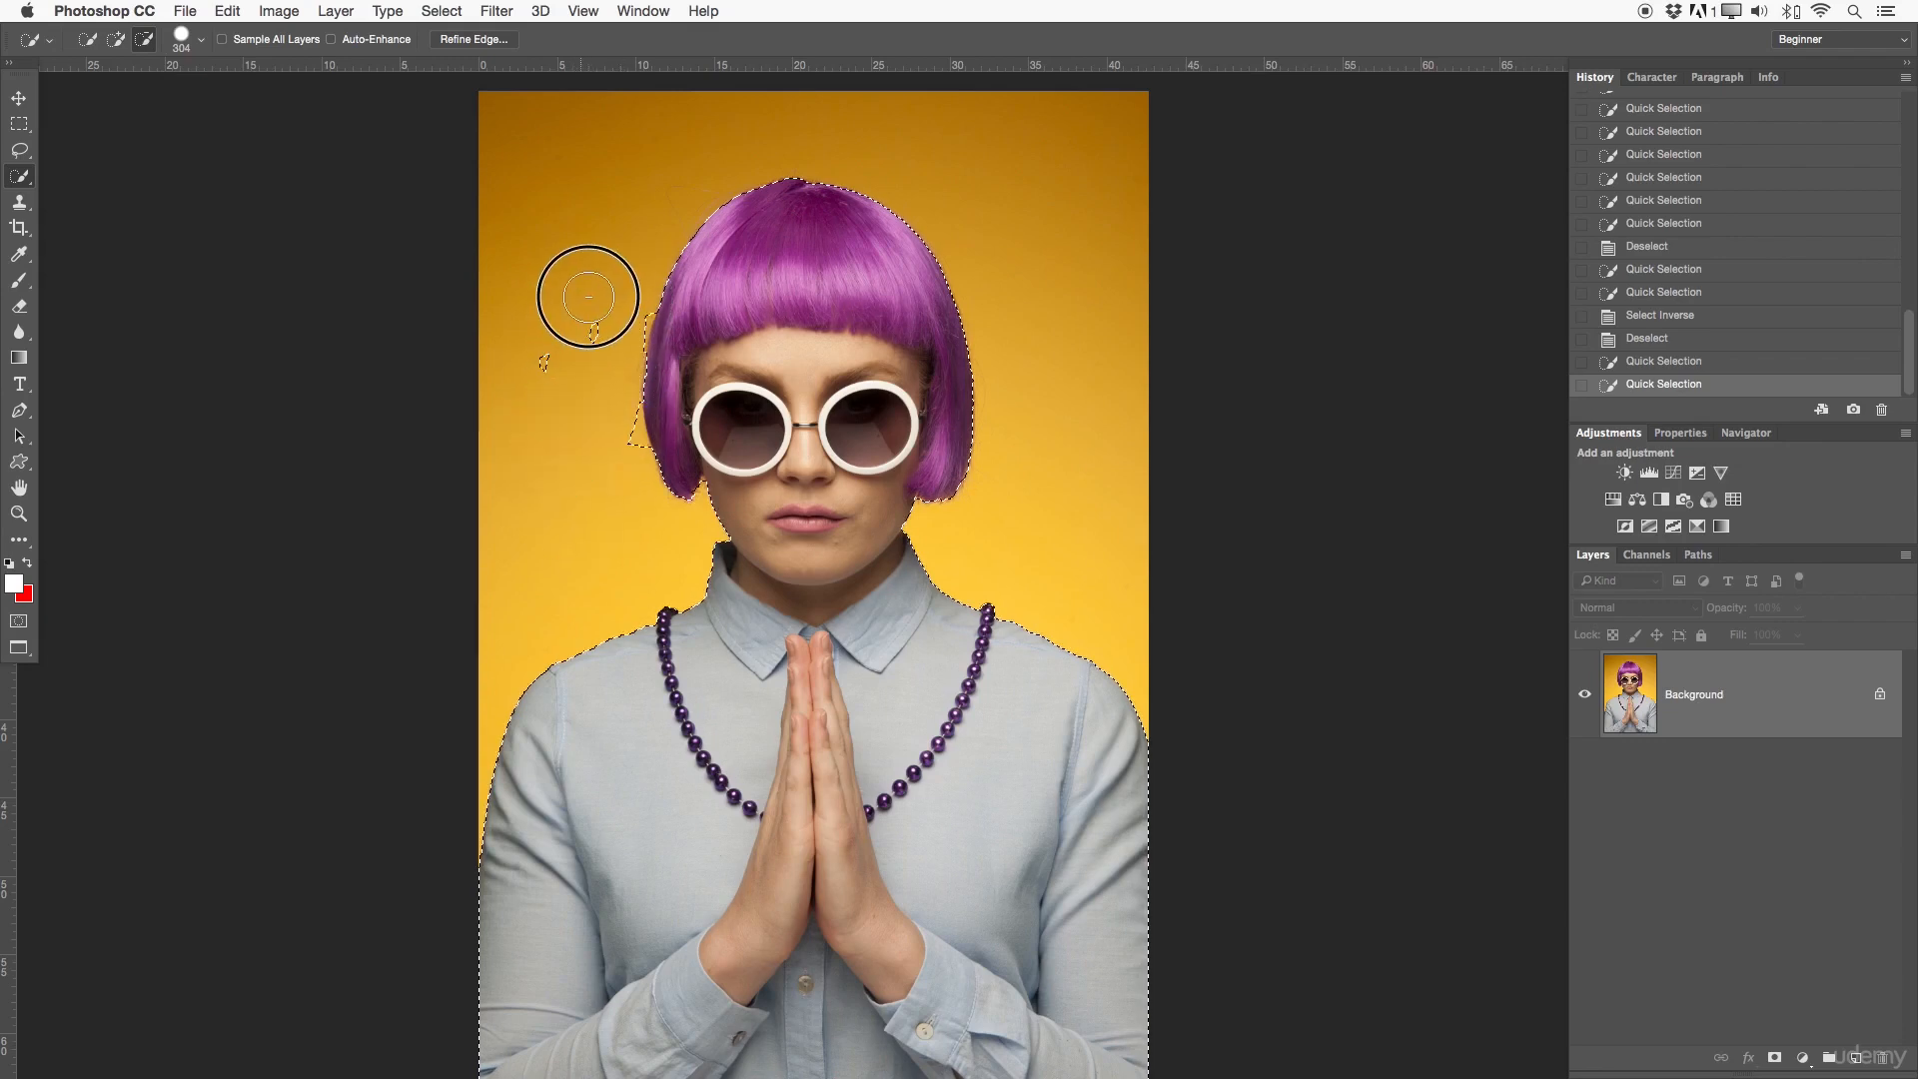
{"action": "left_click_drag", "start_coordinate": [614, 419], "coordinate": [620, 418]}
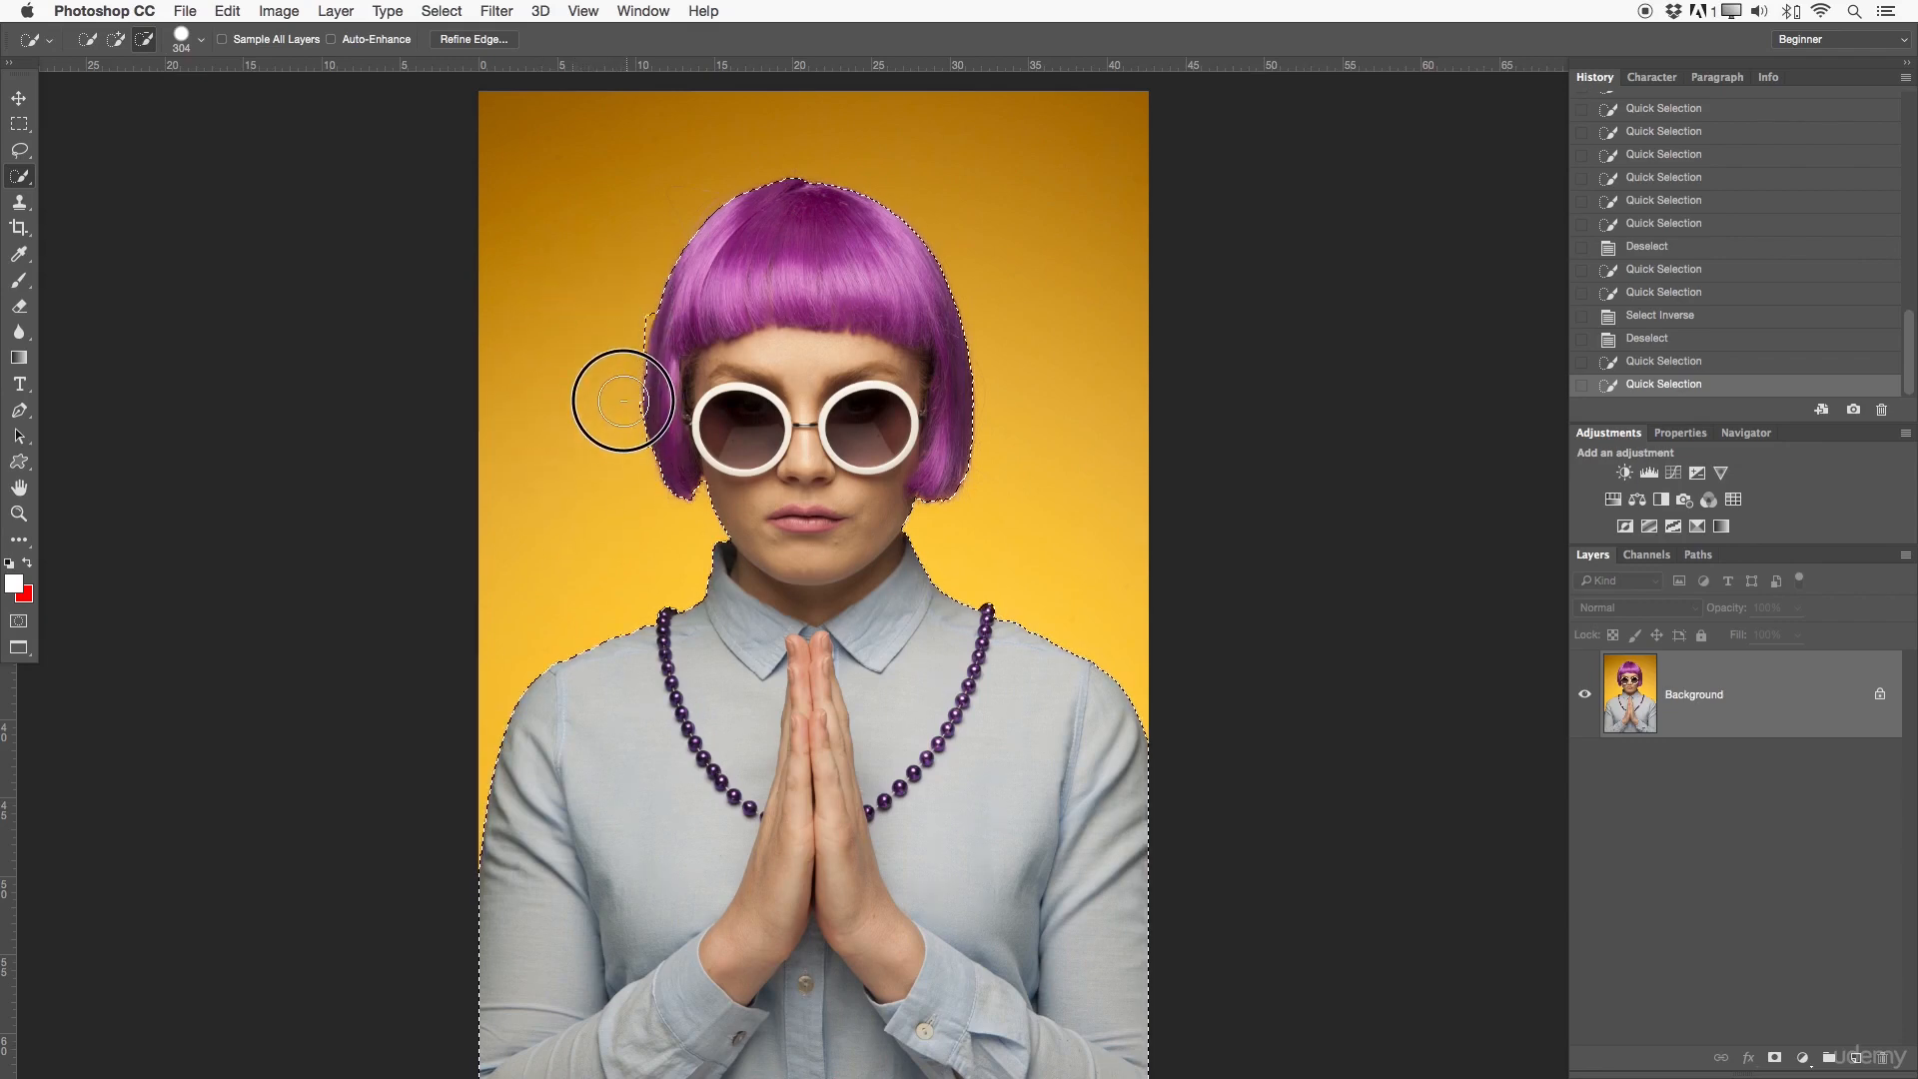
{"action": "mouse_move", "coordinate": [631, 462]}
{"action": "left_mouse_down"}
{"action": "mouse_move", "coordinate": [582, 531]}
{"action": "mouse_move", "coordinate": [625, 323]}
{"action": "left_mouse_up"}
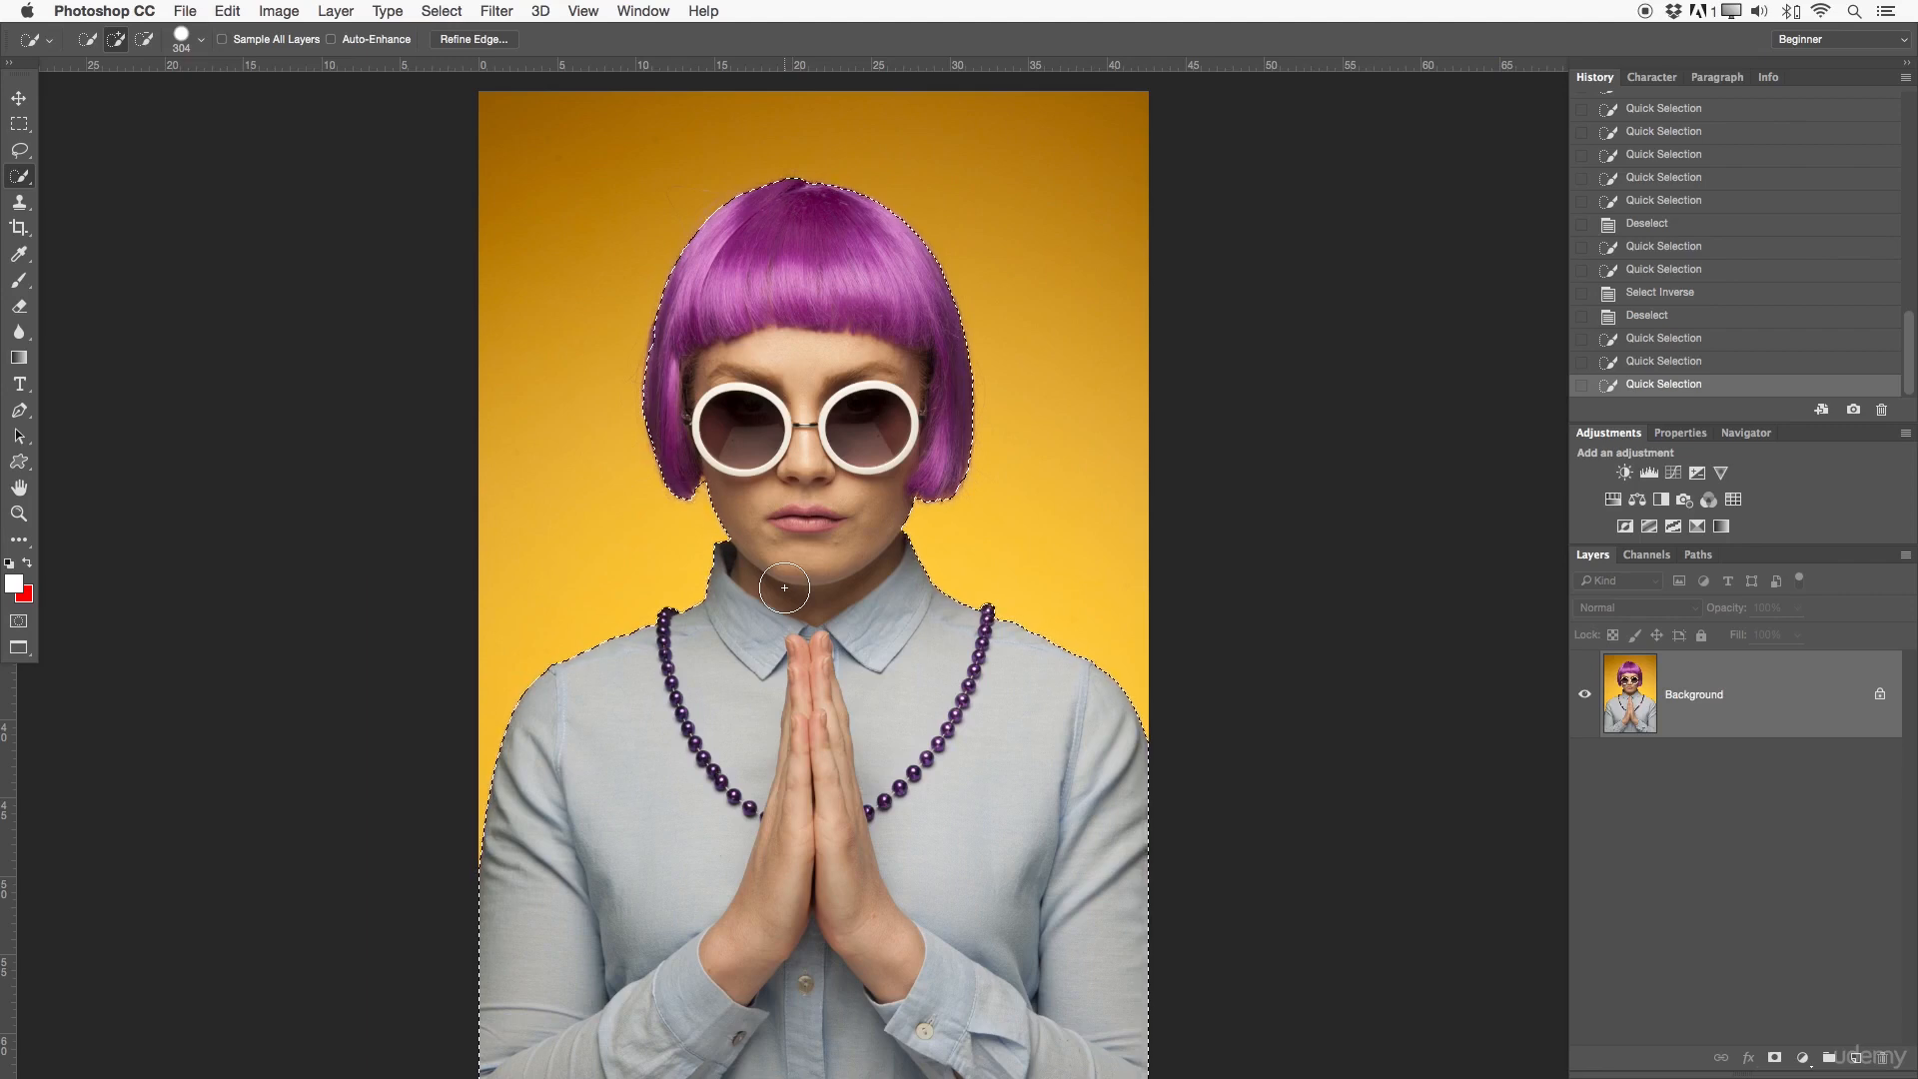
{"action": "key", "text": "super+d"}
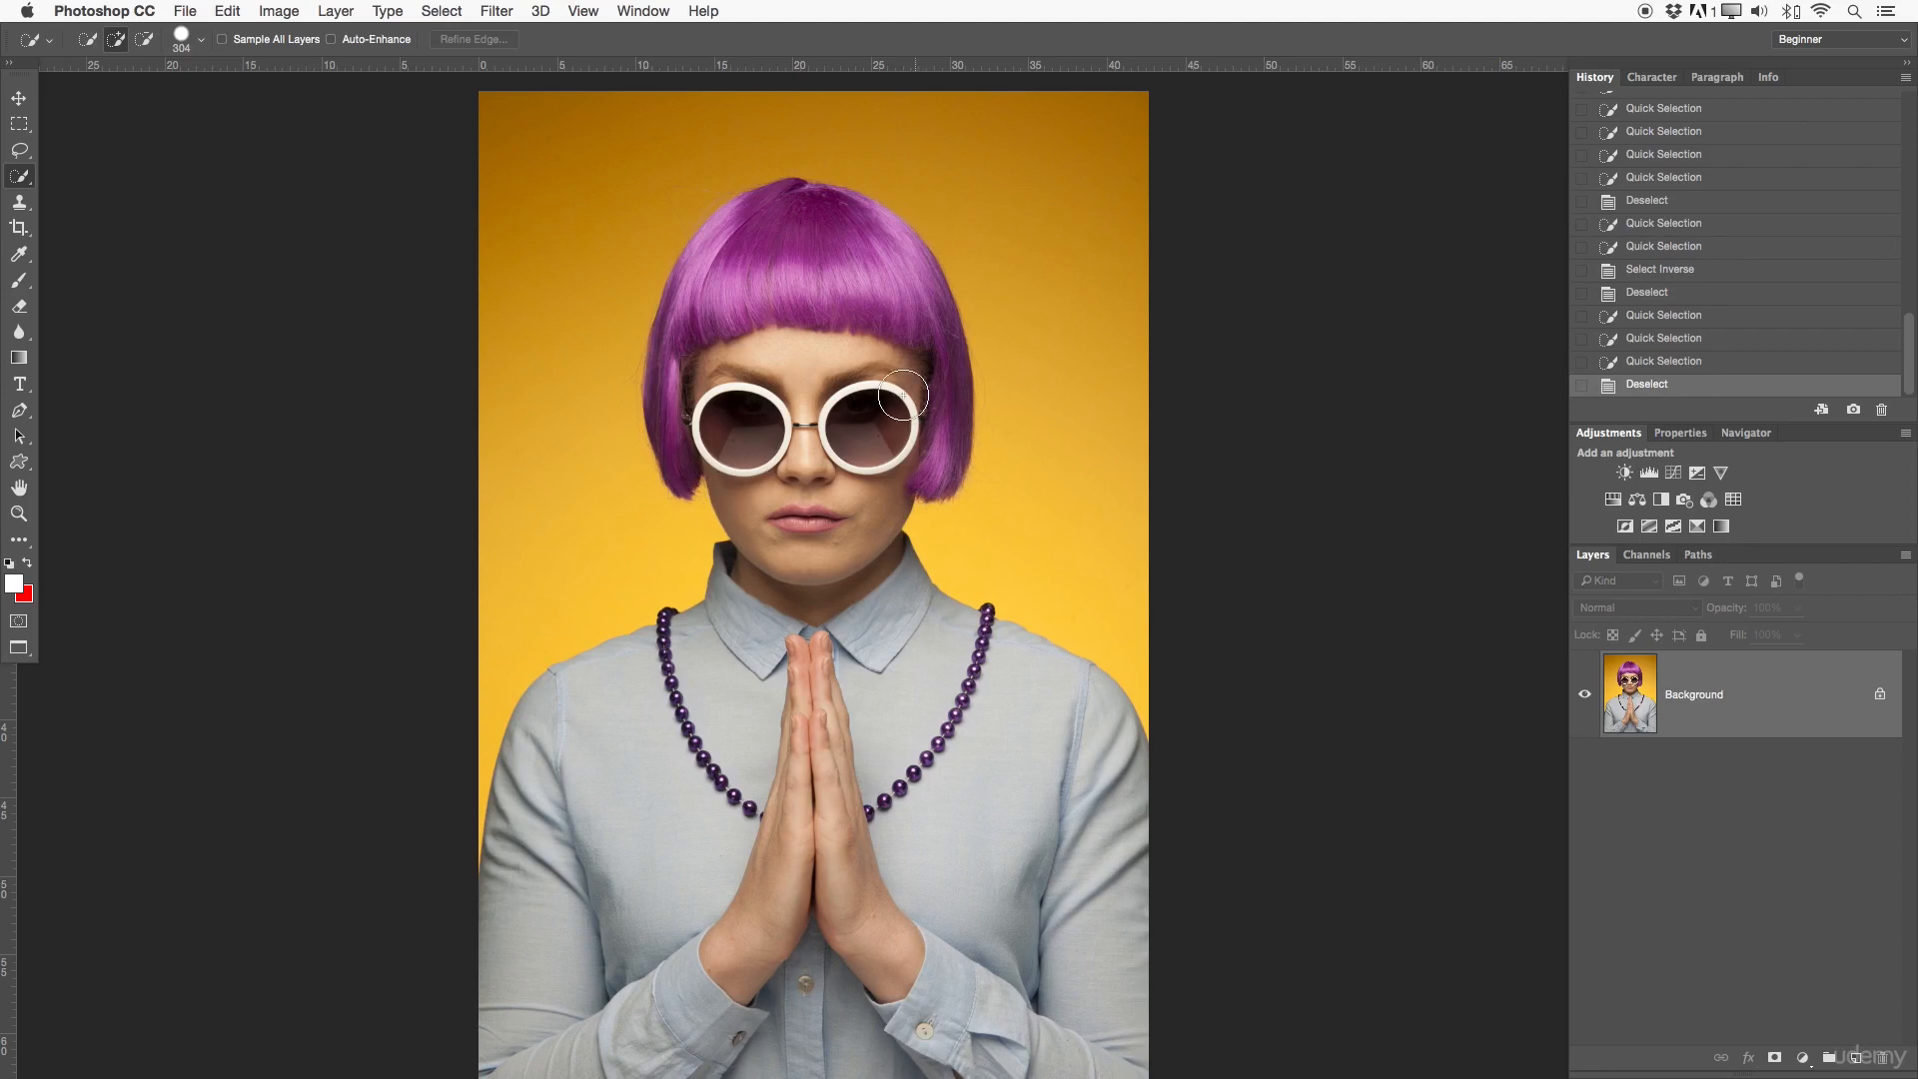
- Quick-select both sunglass lenses for a close look at their edges, and clear the selection
{"action": "left_click_drag", "start_coordinate": [869, 399], "coordinate": [744, 425]}
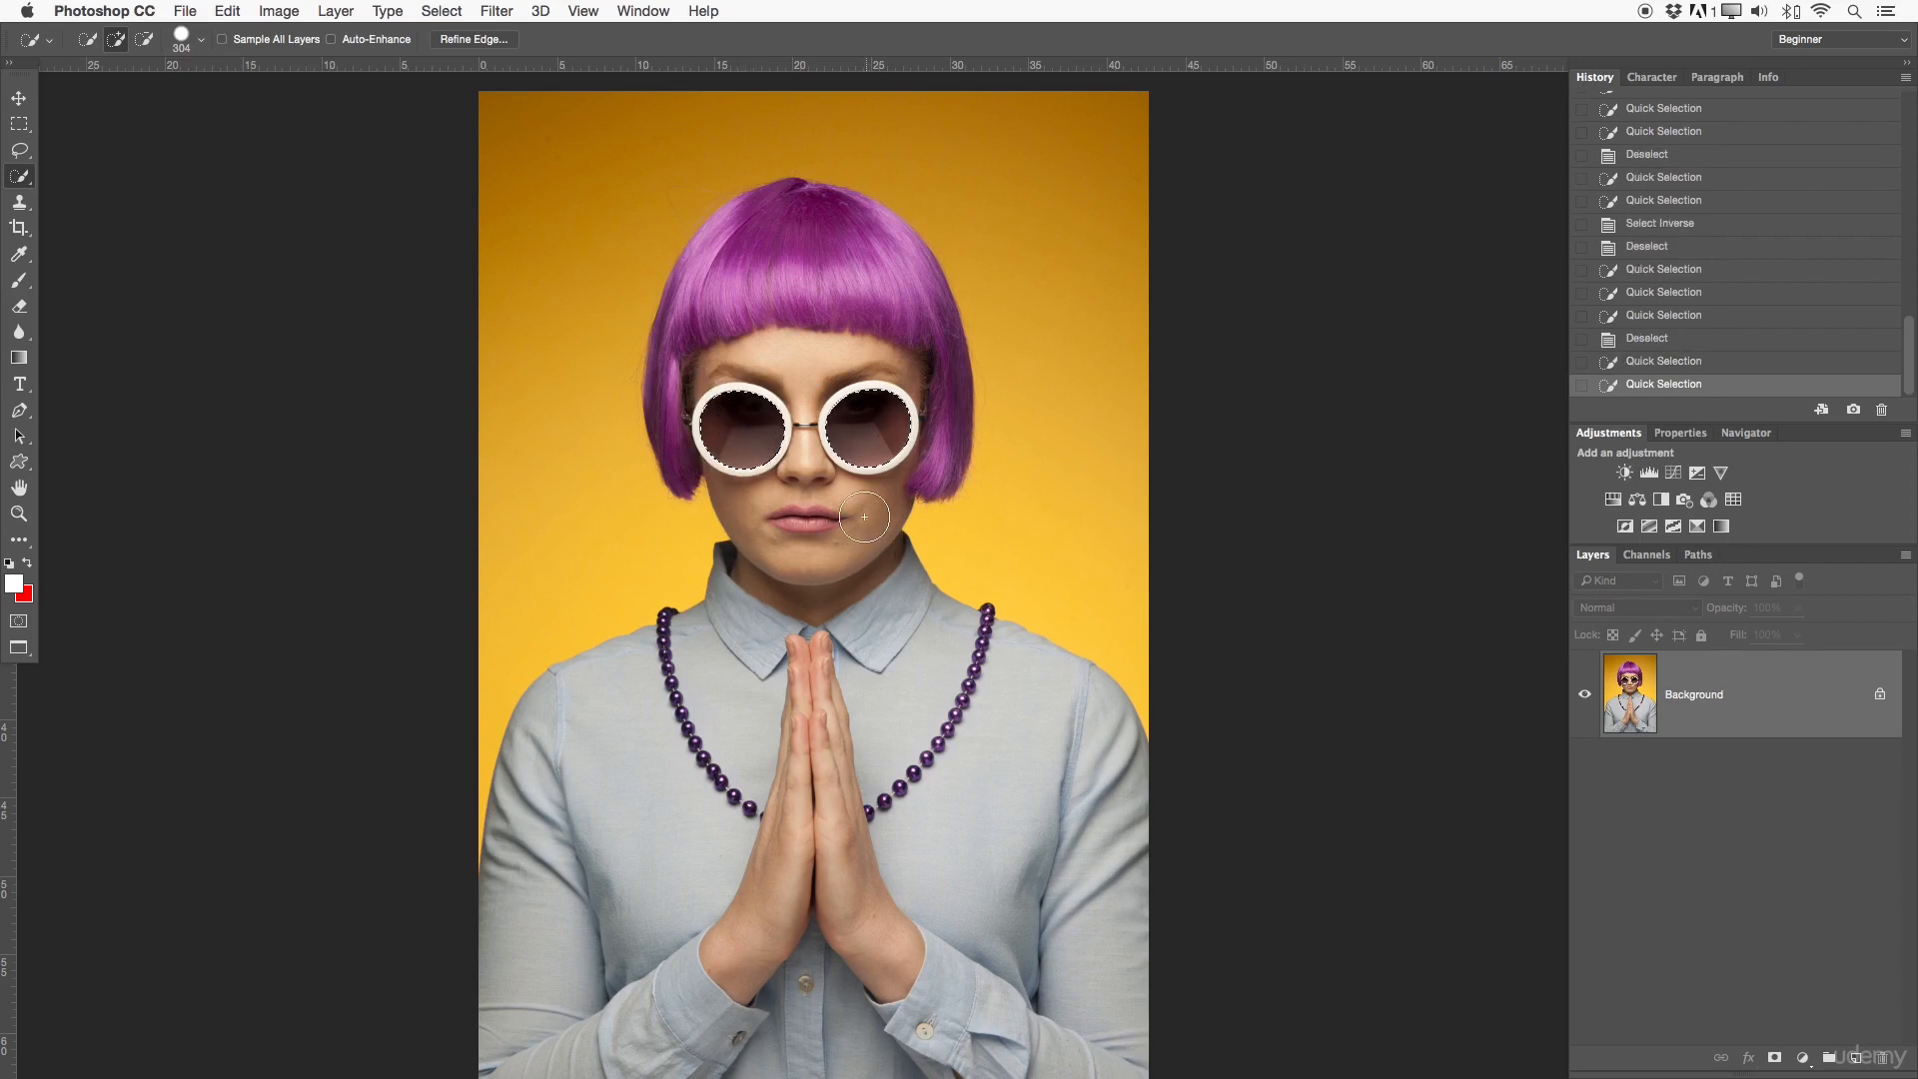
{"action": "key", "text": "z"}
{"action": "left_click", "coordinate": [861, 484]}
{"action": "scroll", "coordinate": [994, 416], "scroll_direction": "up", "scroll_amount": 3}
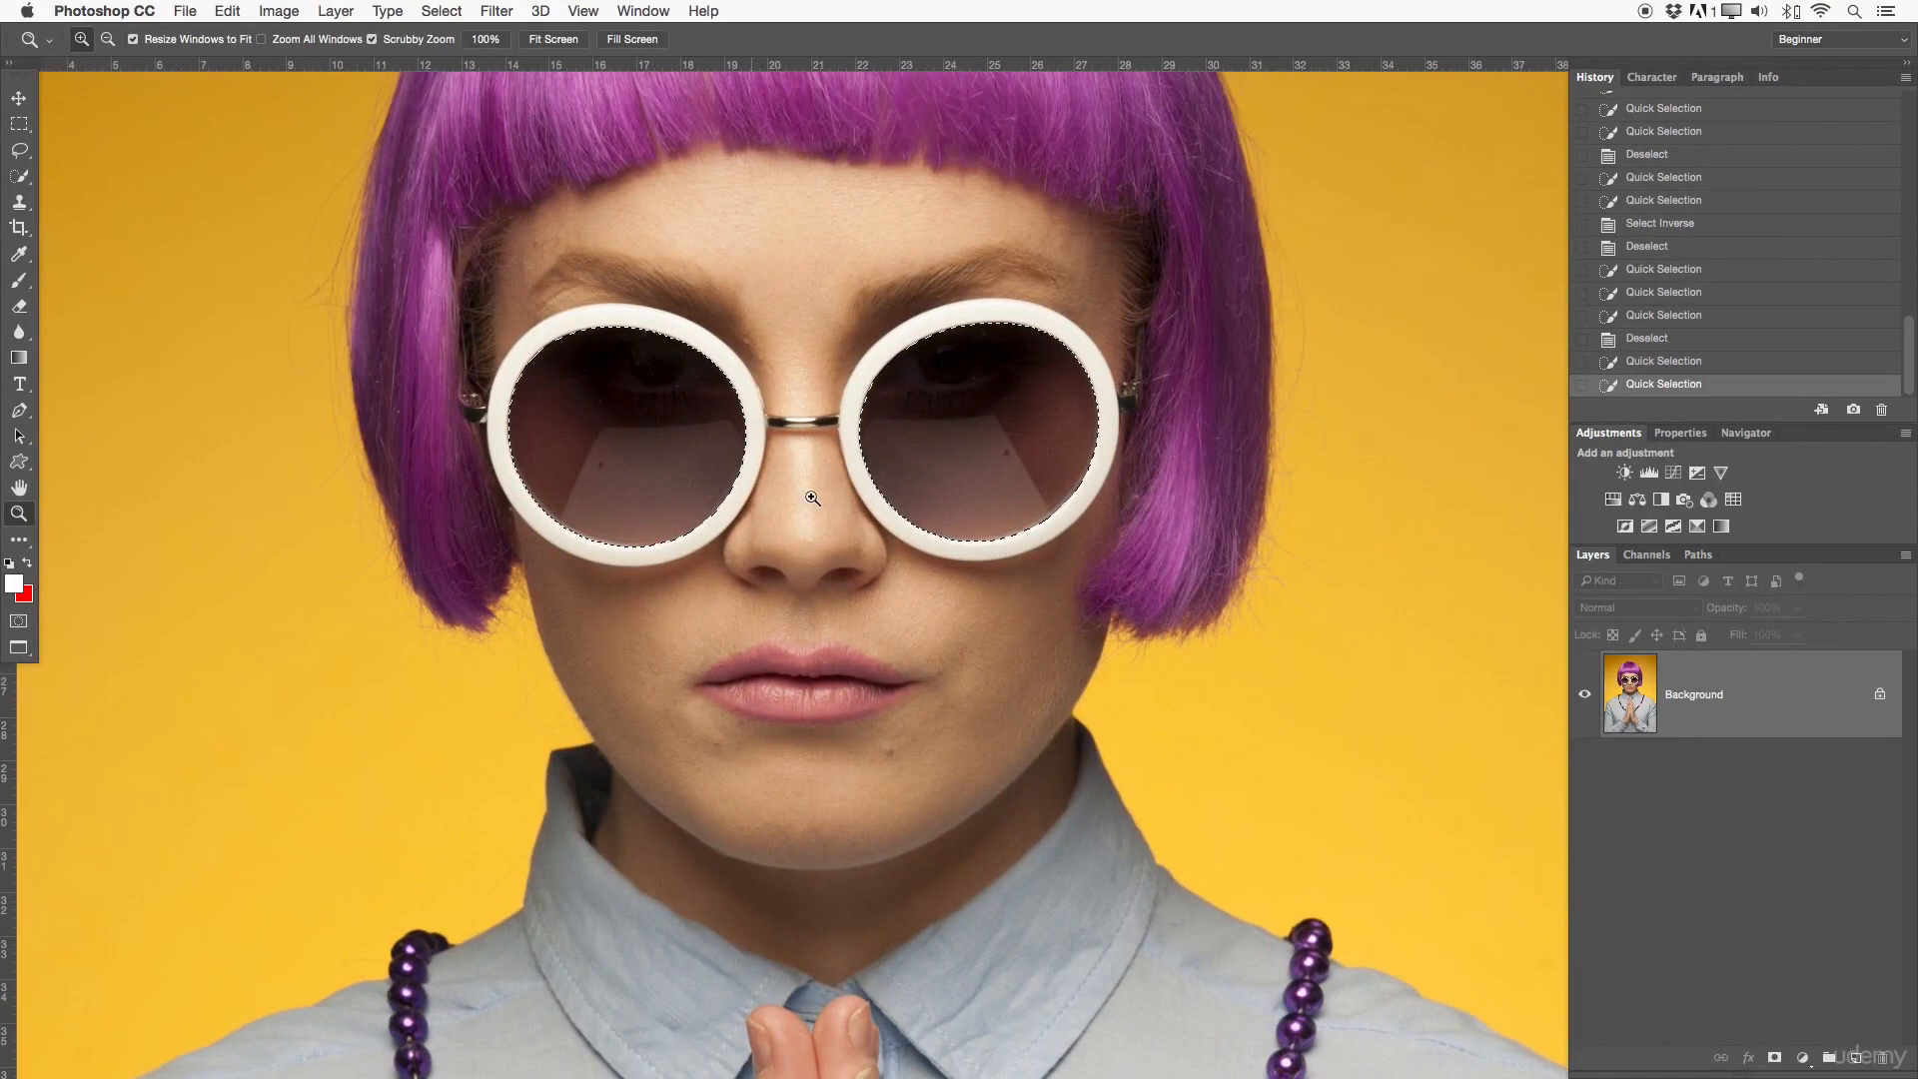
{"action": "left_click_drag", "start_coordinate": [814, 448], "coordinate": [722, 429]}
{"action": "key", "text": "super+d"}
- Switch to the Magic Wand Tool with the woman and the surrounding background in view
{"action": "left_click", "coordinate": [19, 176]}
{"action": "left_click", "coordinate": [90, 195]}
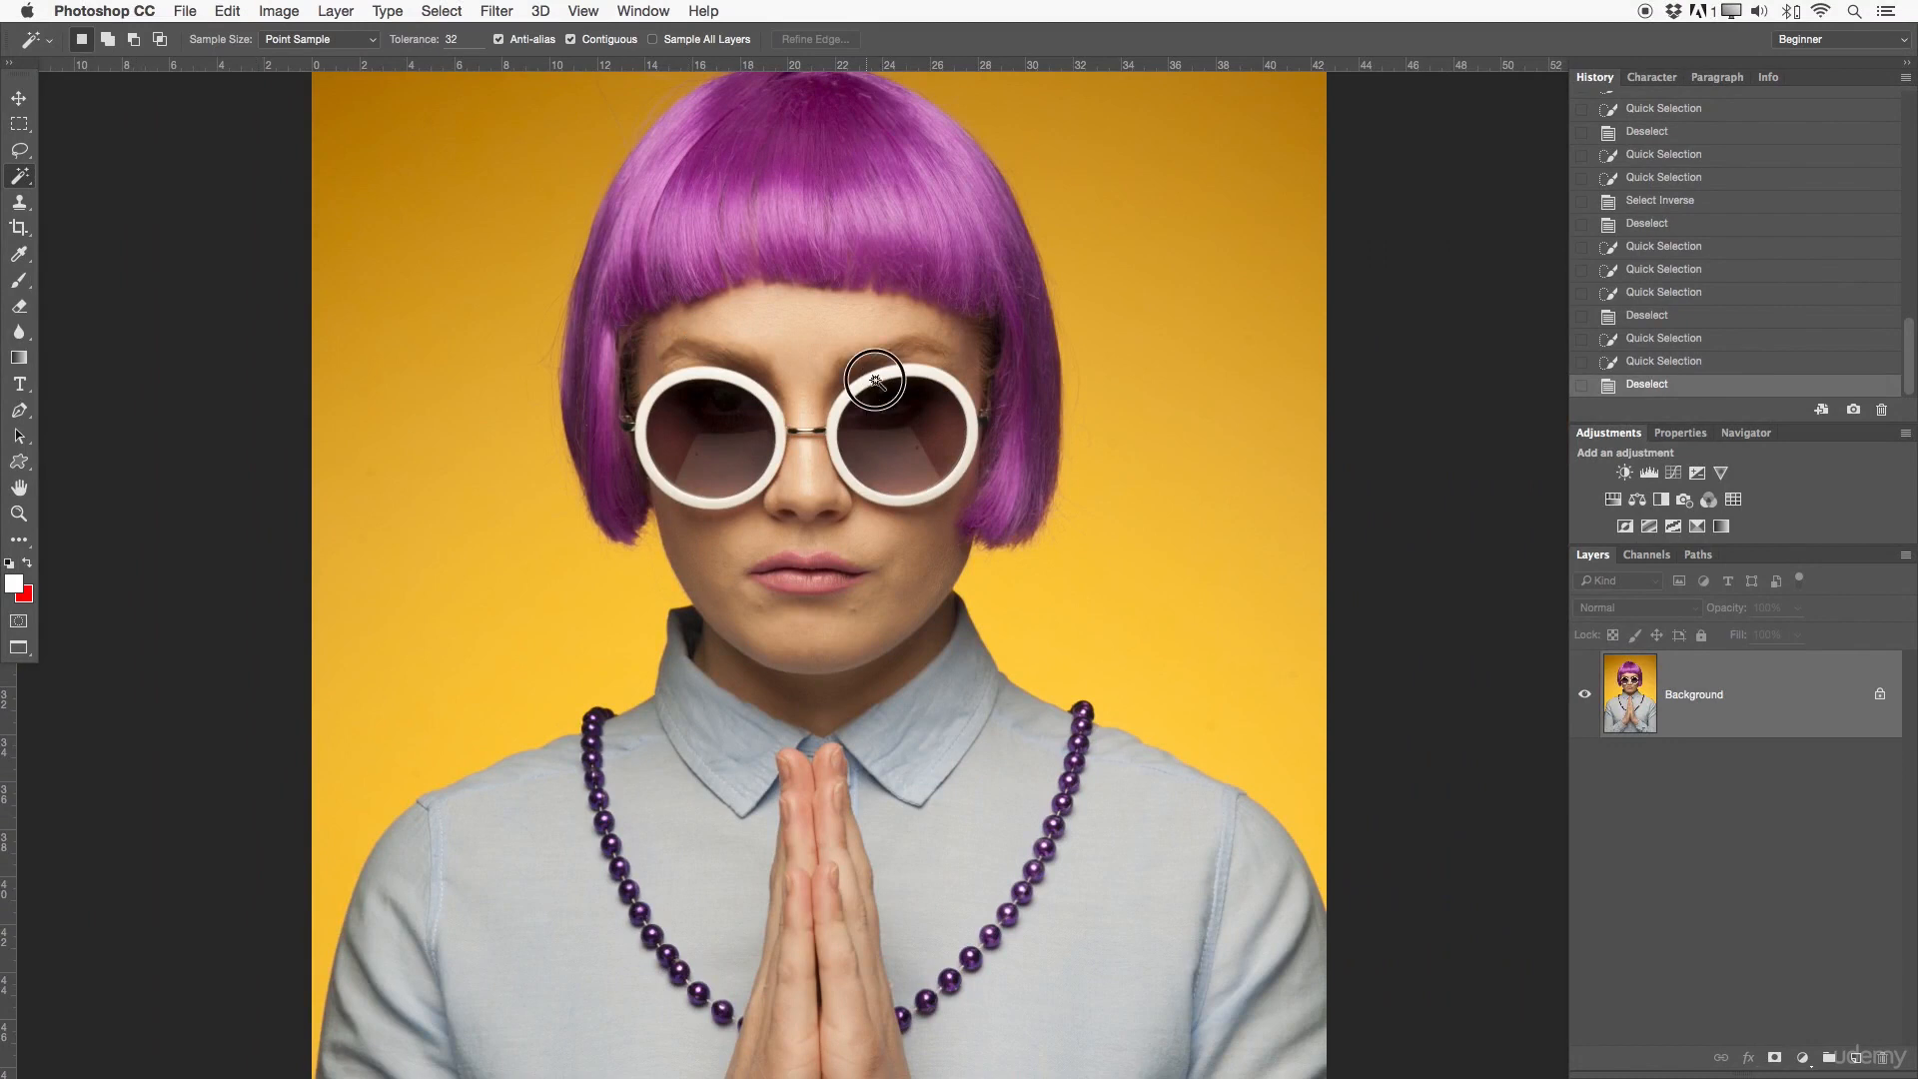
{"action": "scroll", "coordinate": [934, 435], "scroll_direction": "up", "scroll_amount": 2}
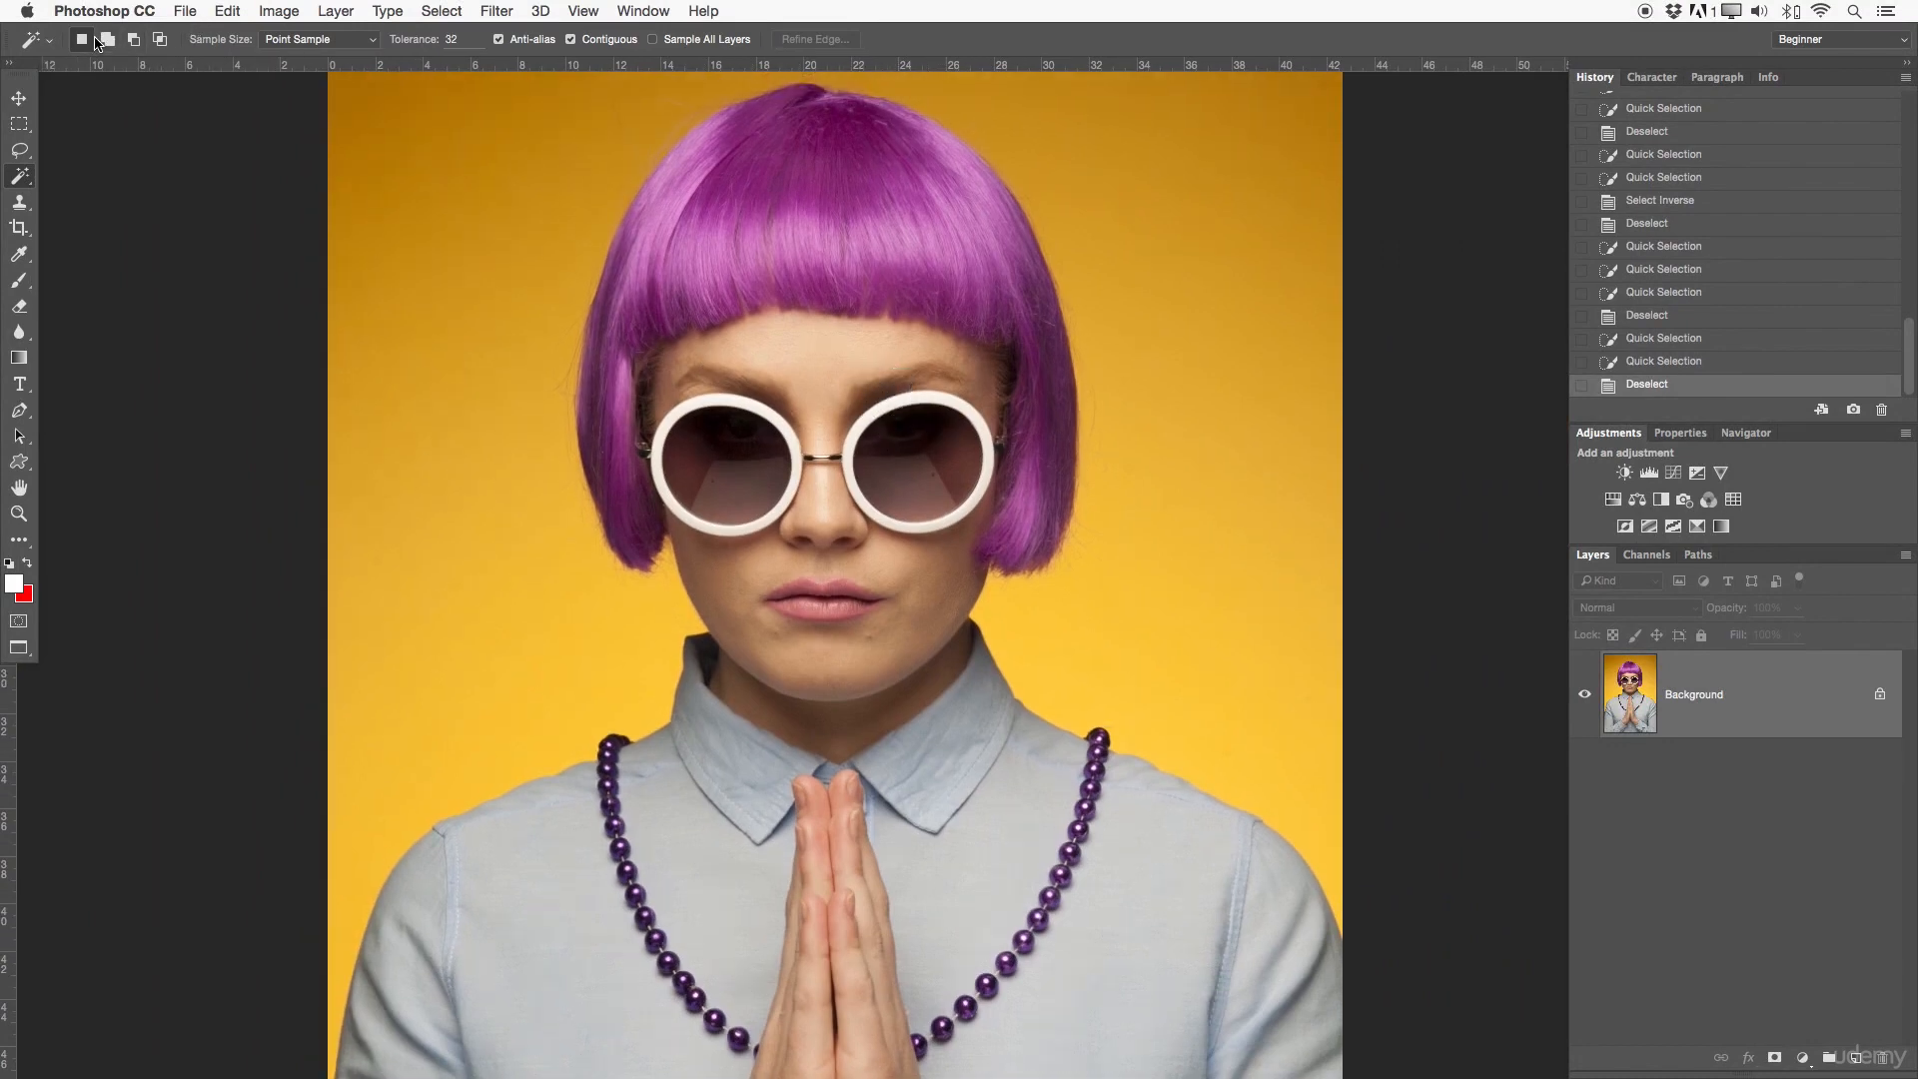
{"action": "left_click", "coordinate": [24, 126]}
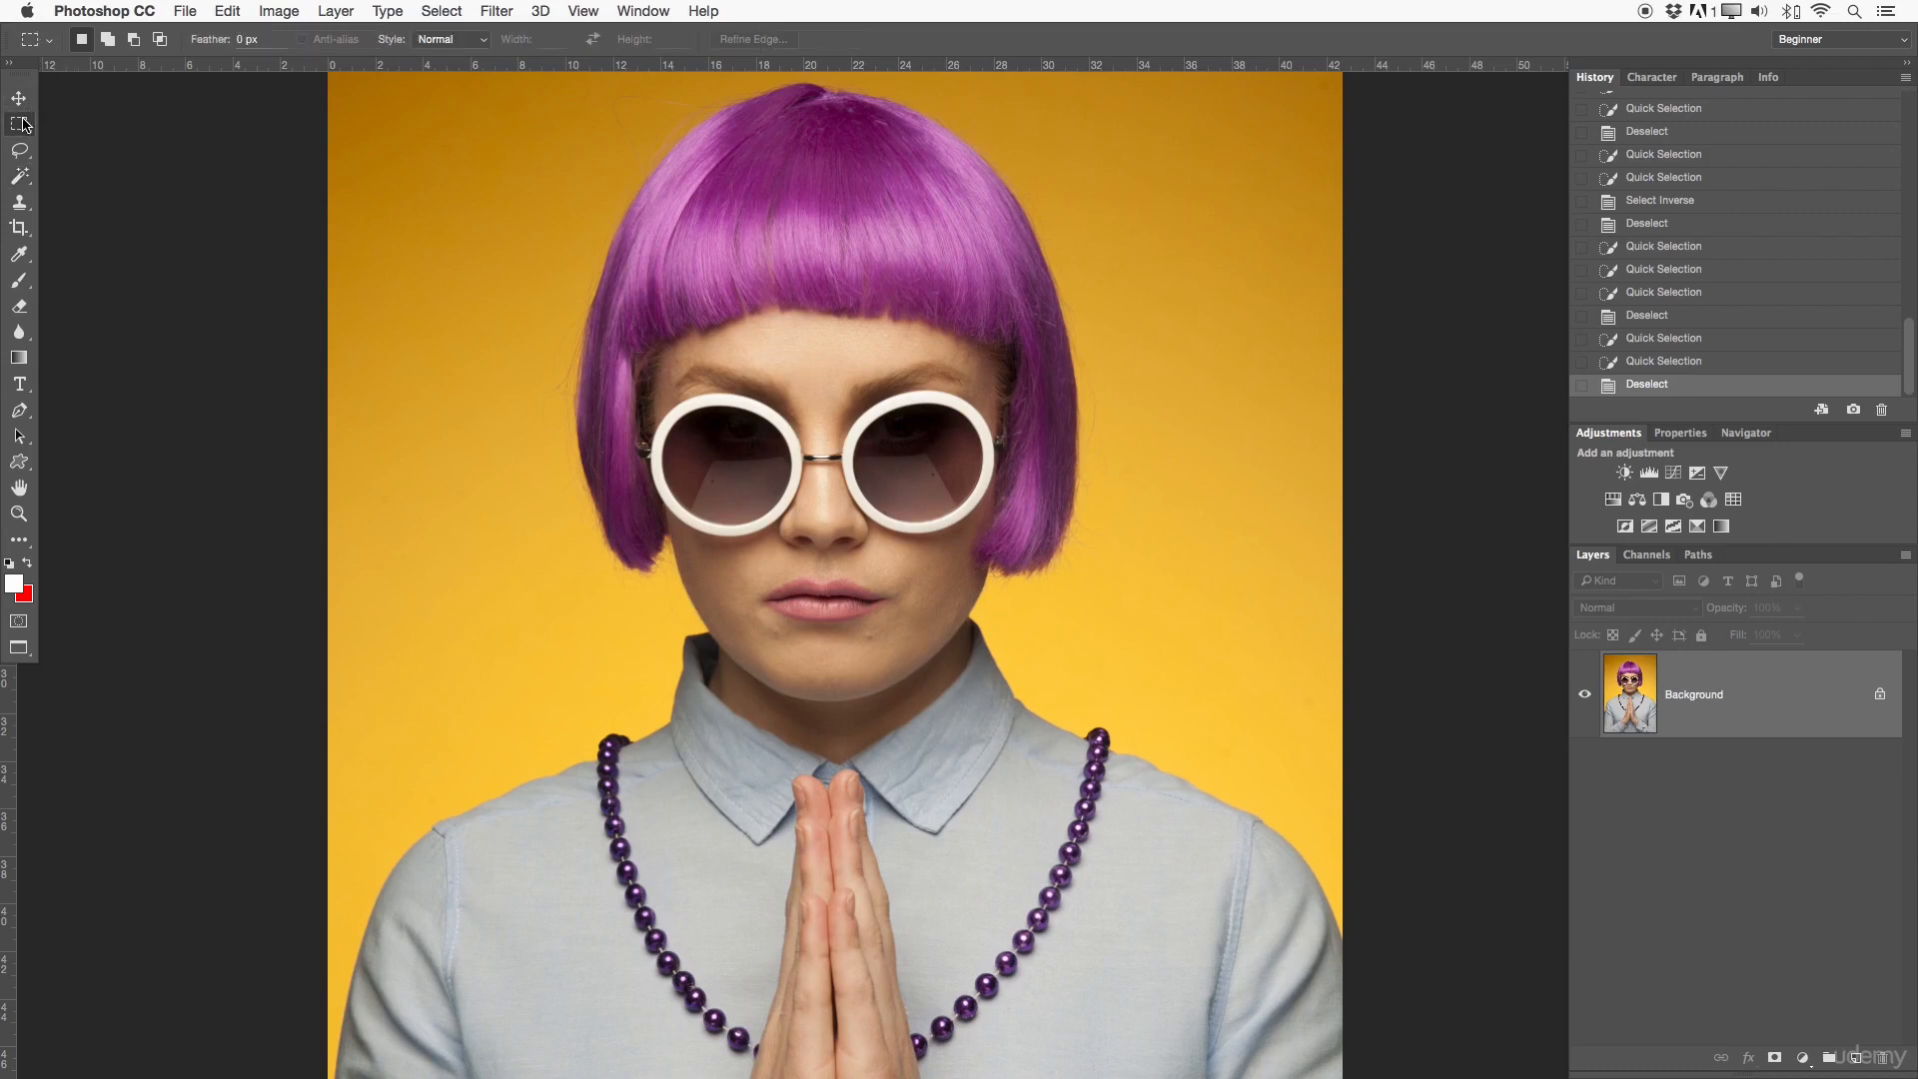
{"action": "left_click", "coordinate": [26, 180]}
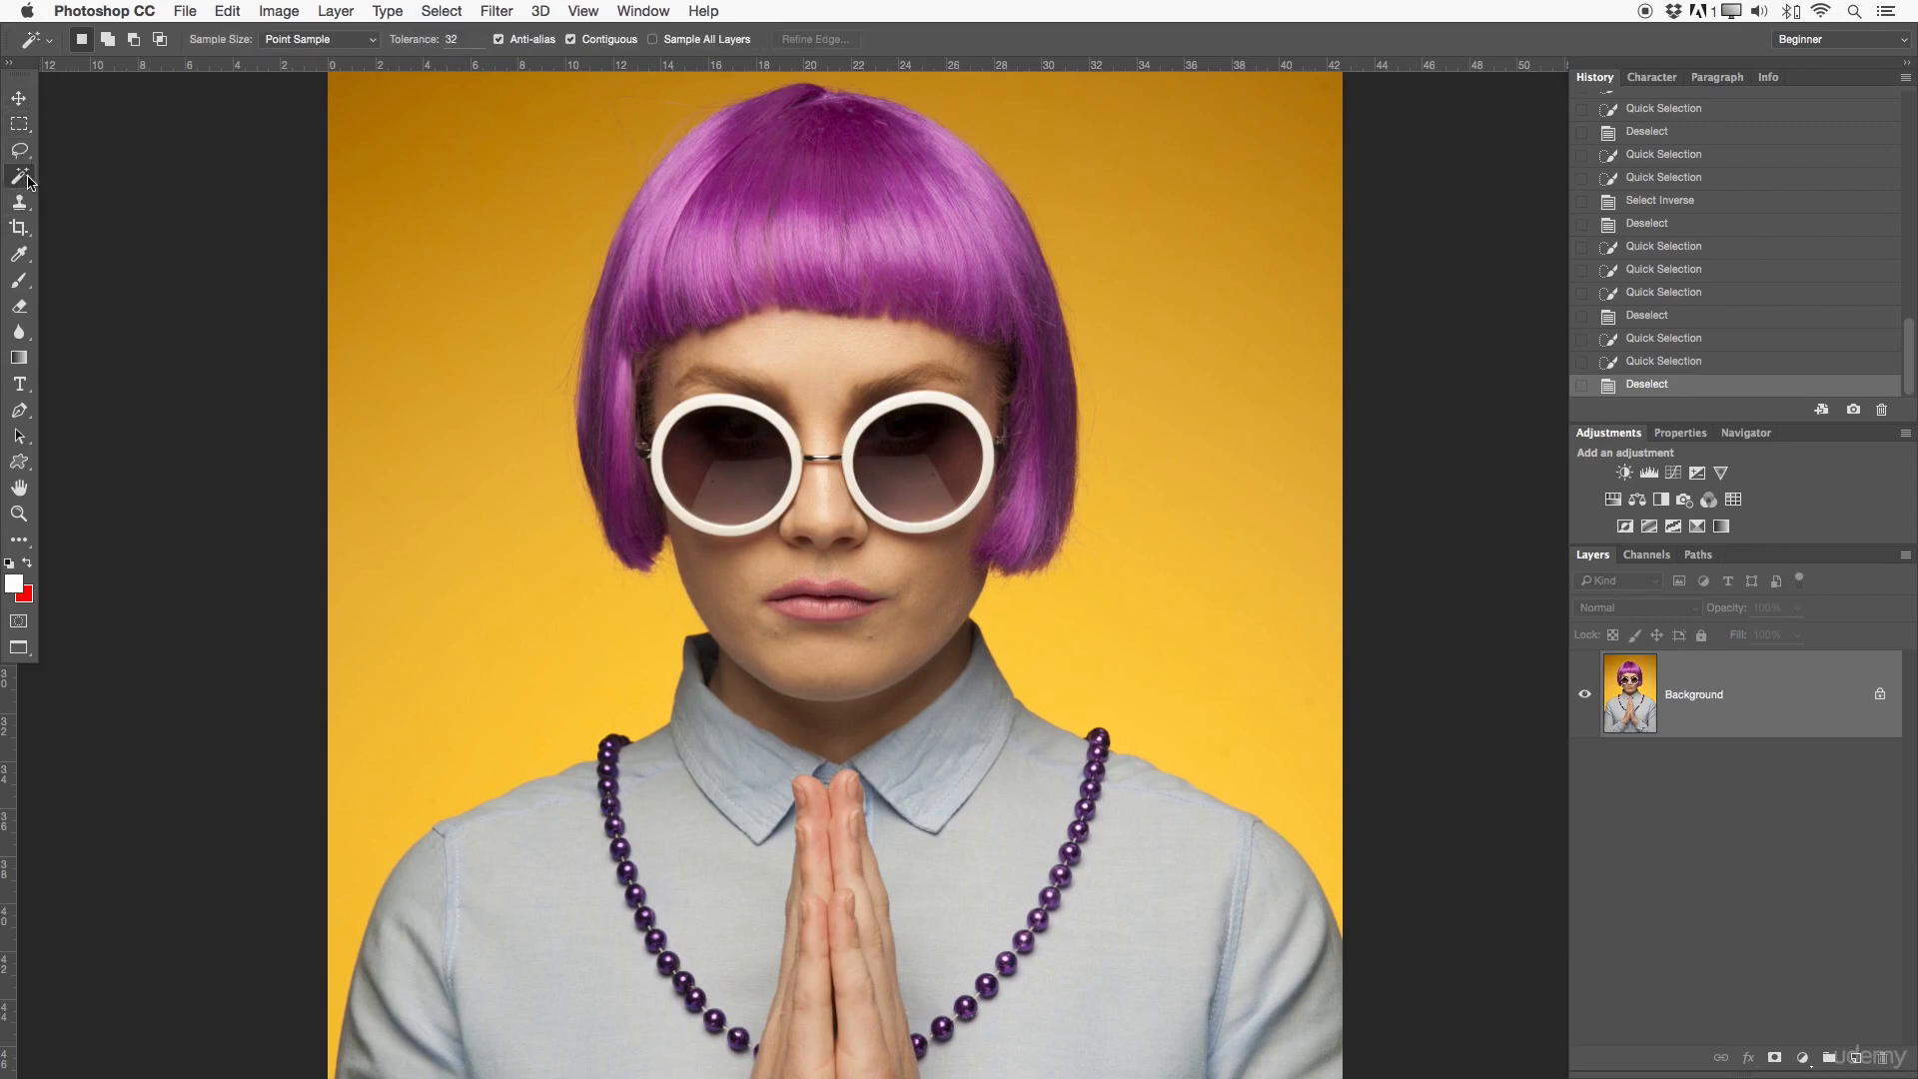
{"action": "scroll", "coordinate": [916, 567], "scroll_direction": "up", "scroll_amount": 3}
{"action": "scroll", "coordinate": [917, 567], "scroll_direction": "left", "scroll_amount": 1}
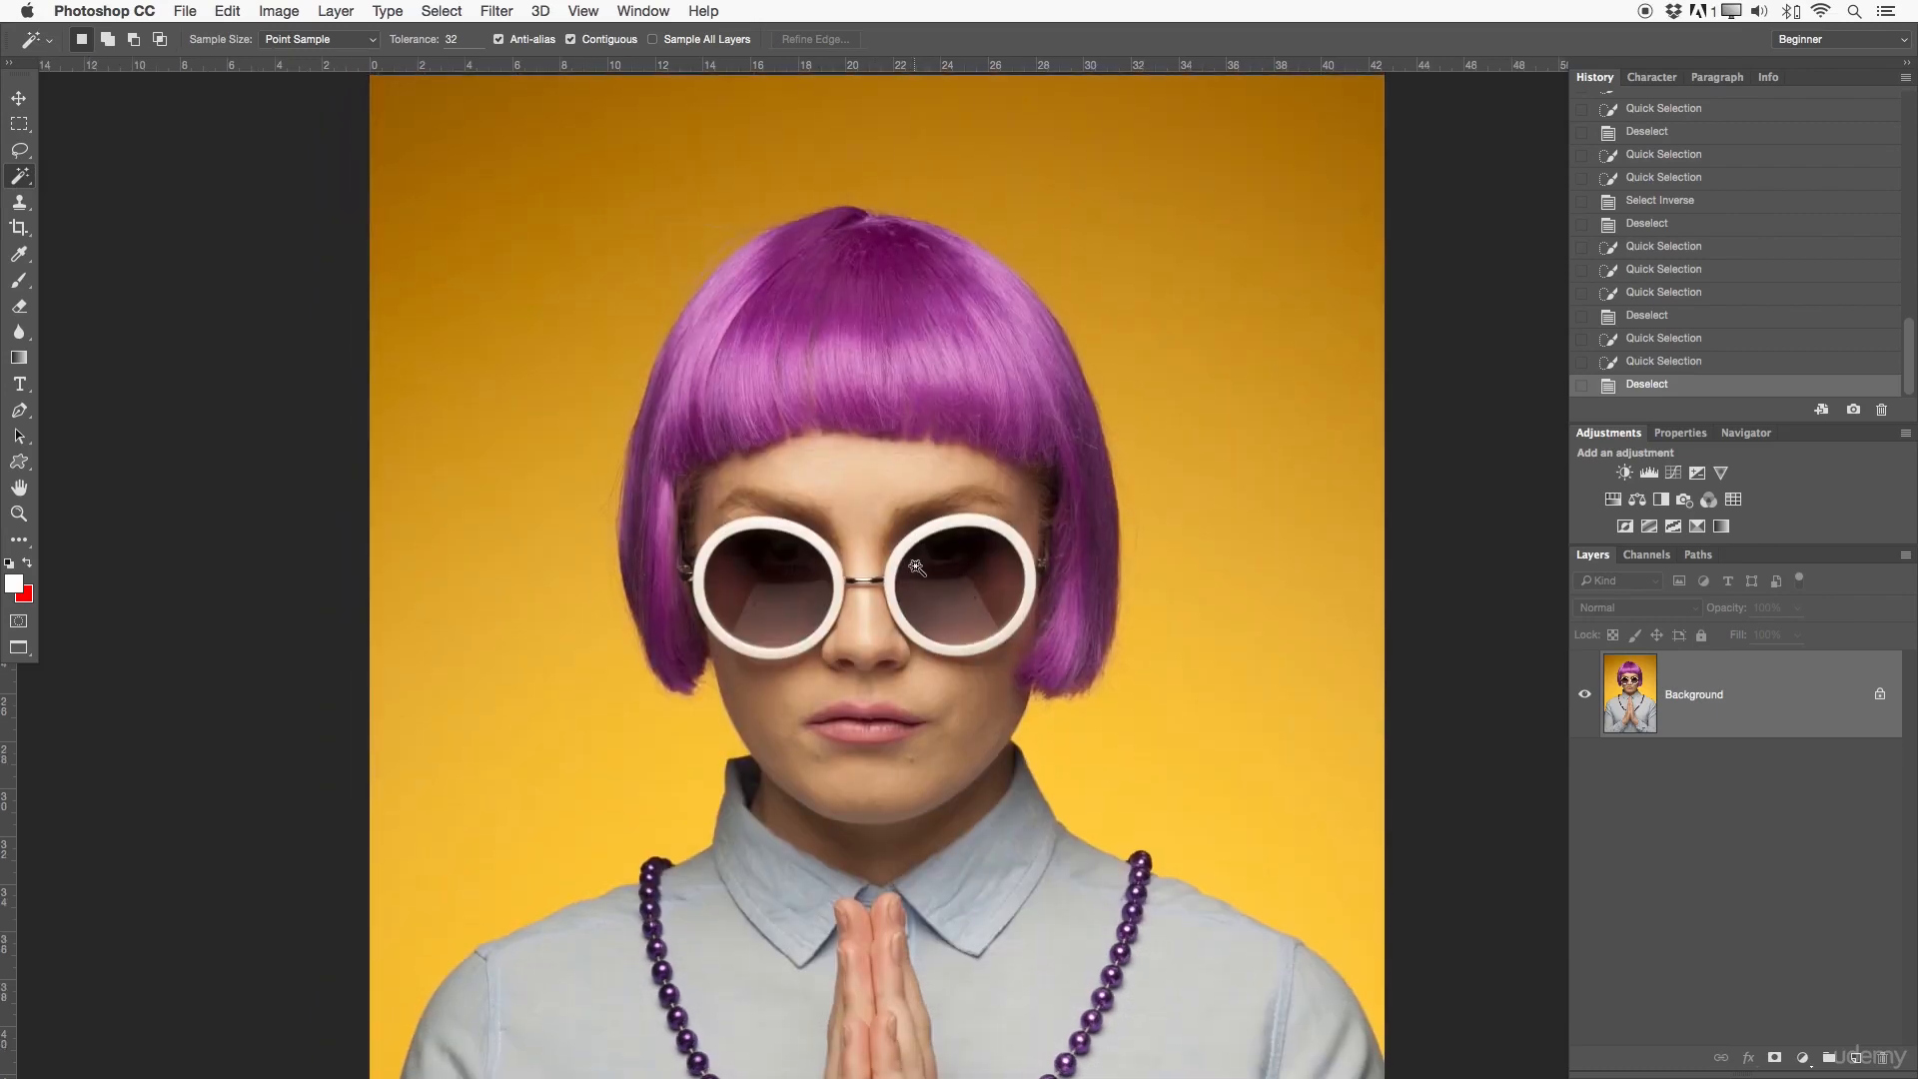
{"action": "key", "text": "z"}
{"action": "left_click", "coordinate": [823, 541], "text": "alt"}
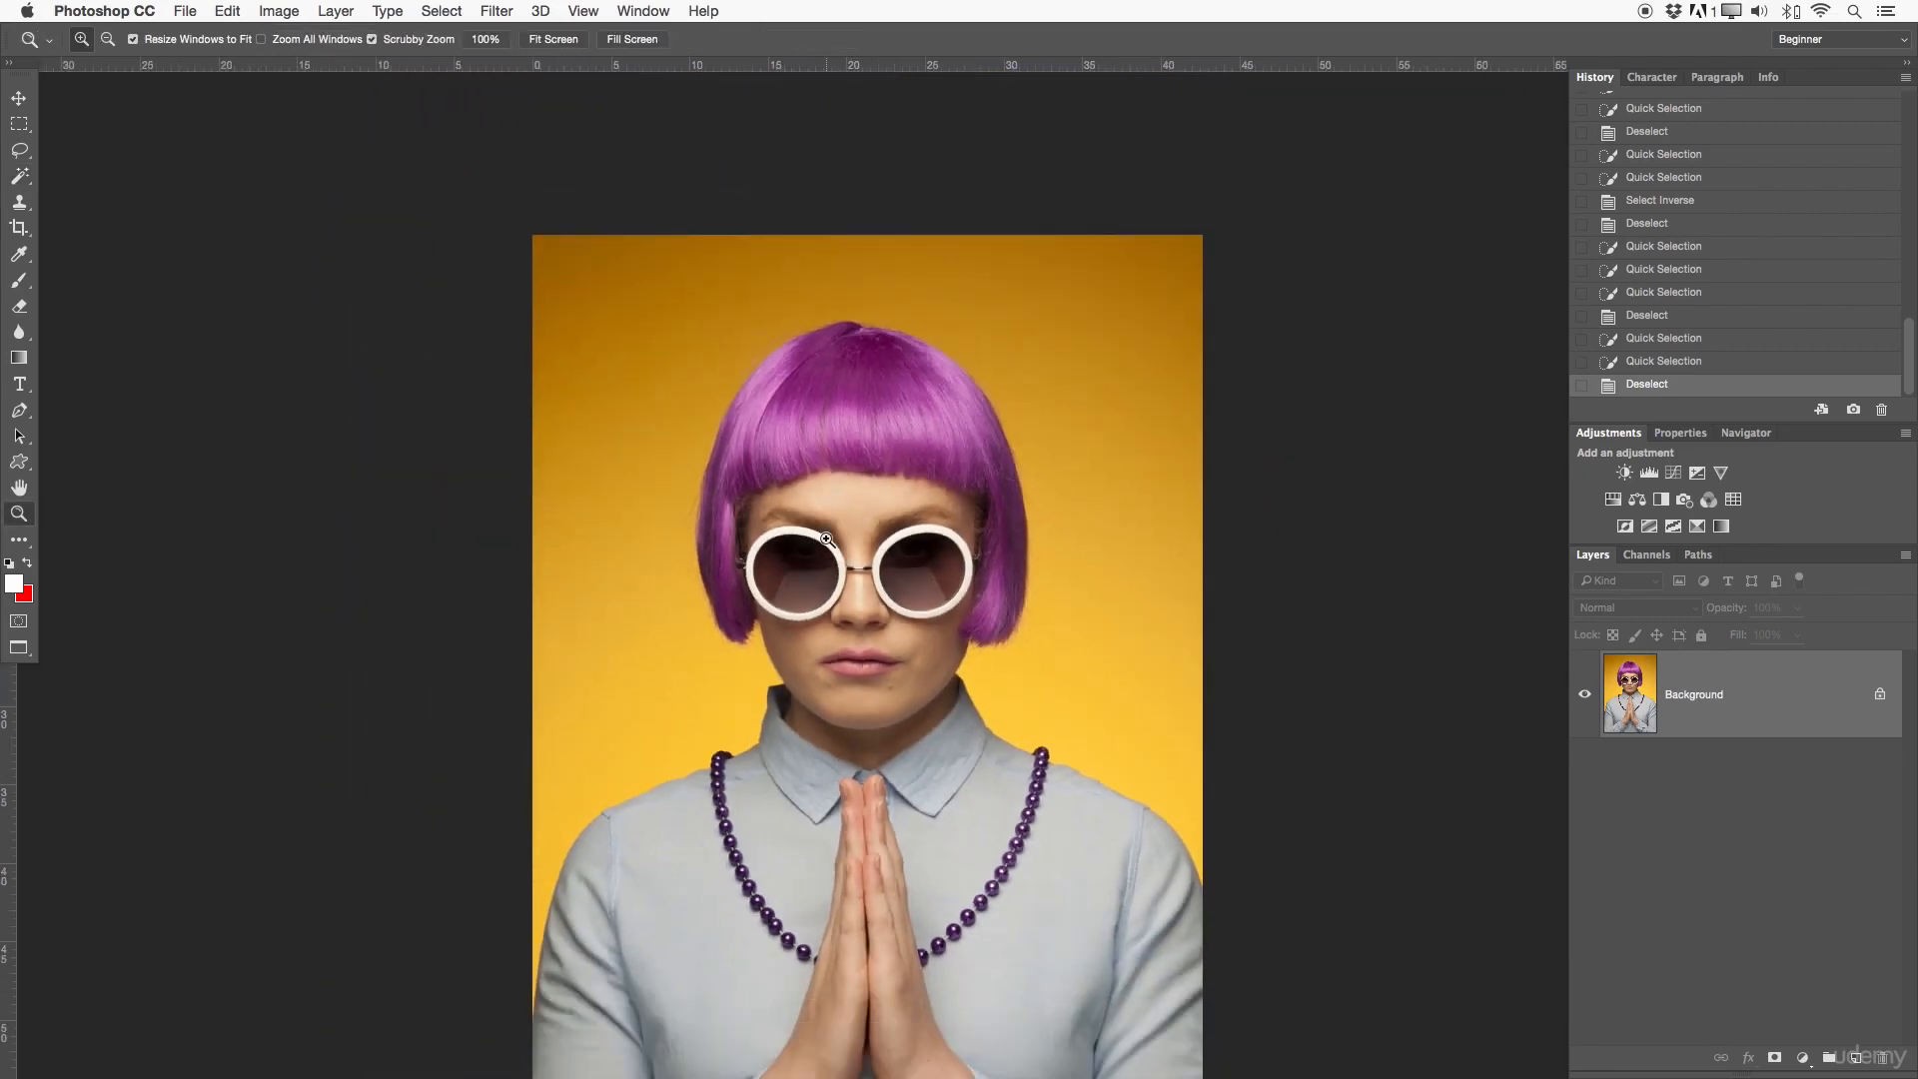
{"action": "left_click_drag", "start_coordinate": [776, 705], "coordinate": [778, 652]}
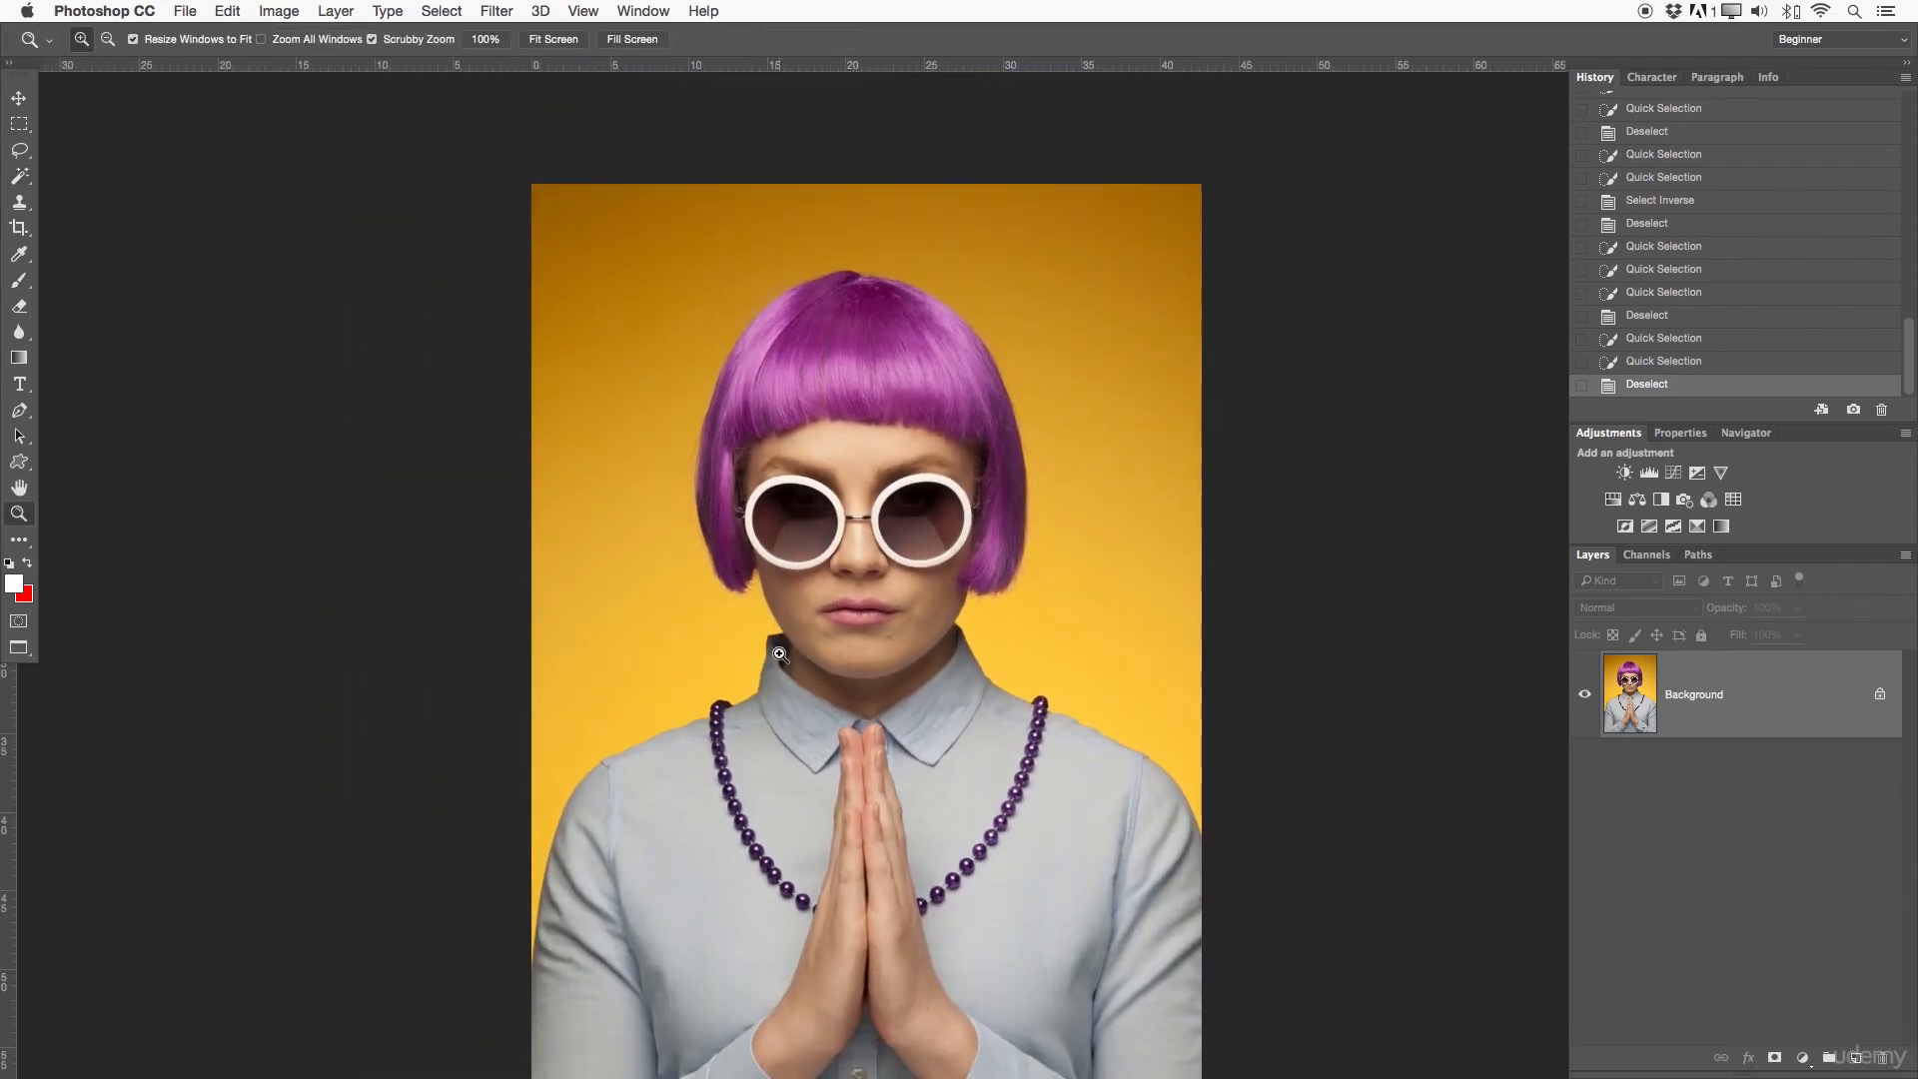
{"action": "left_click_drag", "start_coordinate": [21, 176], "coordinate": [58, 198]}
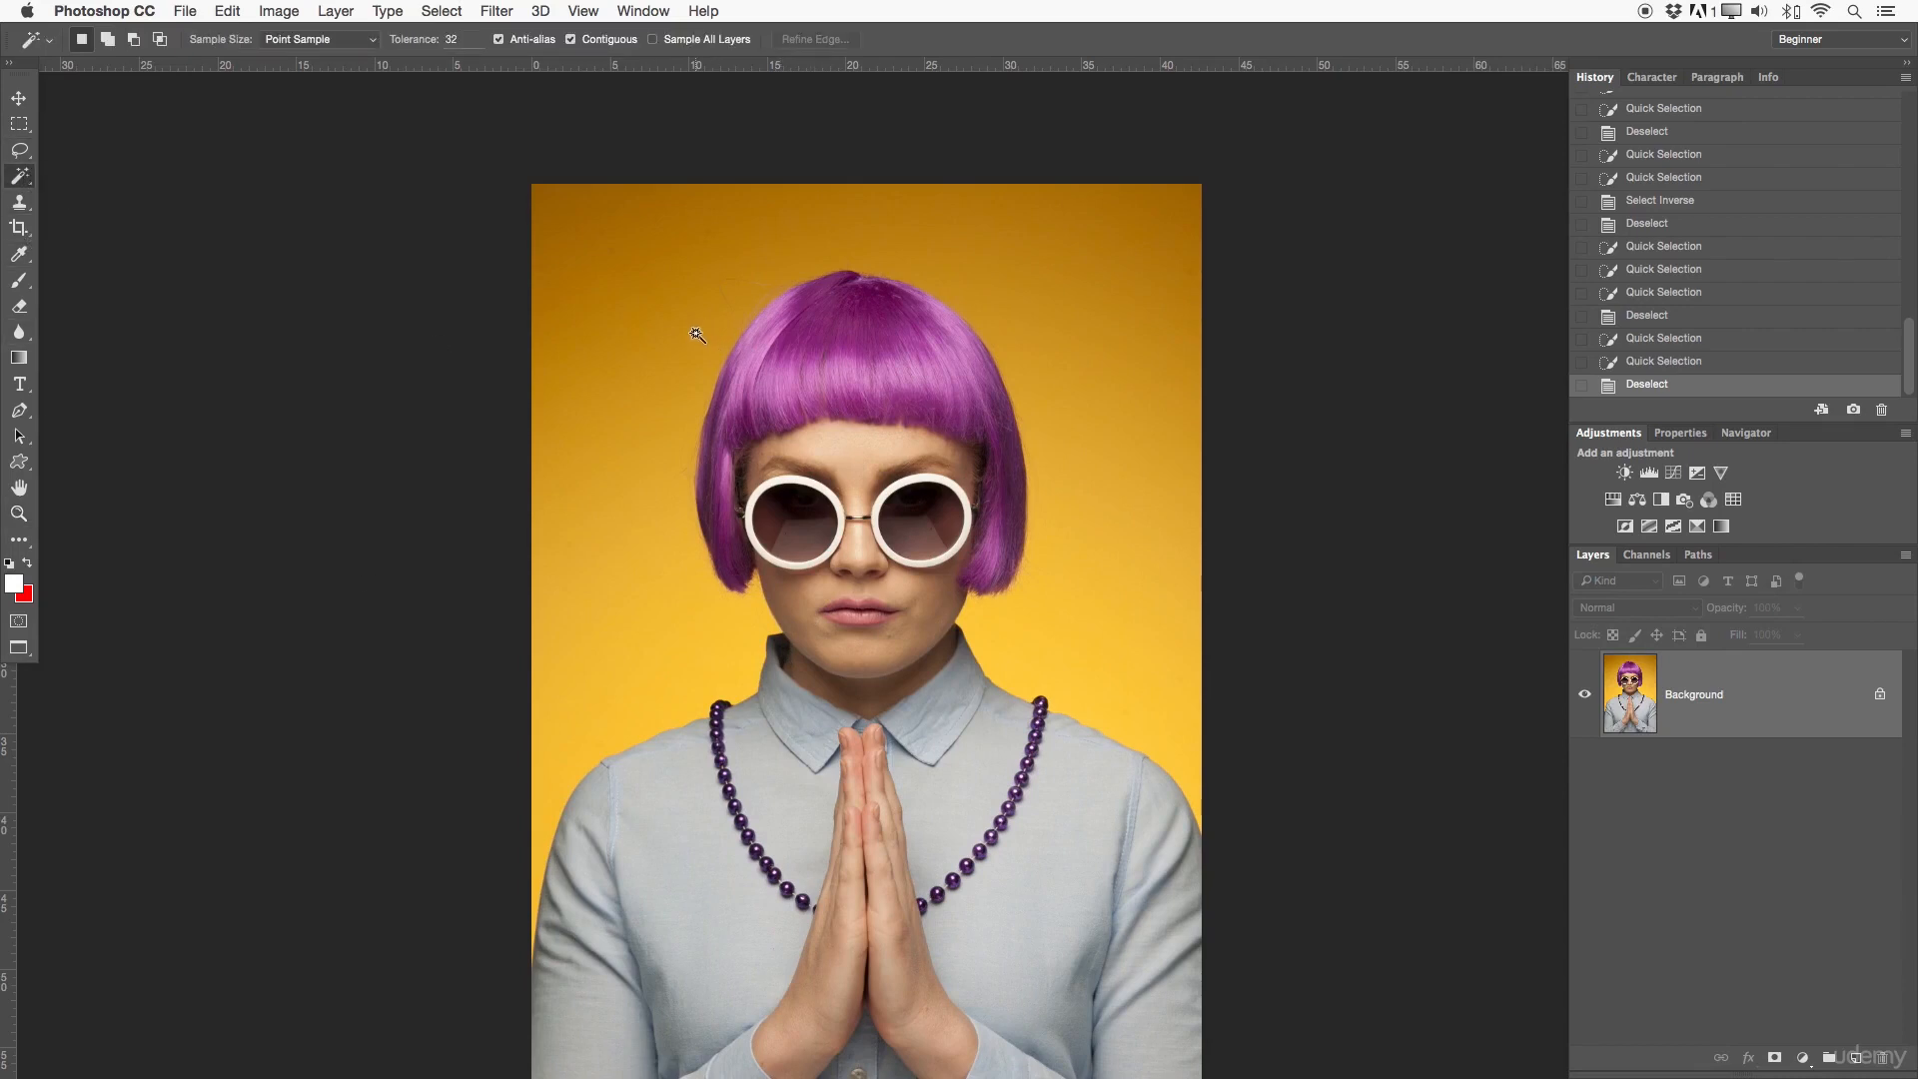
{"action": "left_click_drag", "start_coordinate": [645, 312], "coordinate": [653, 291]}
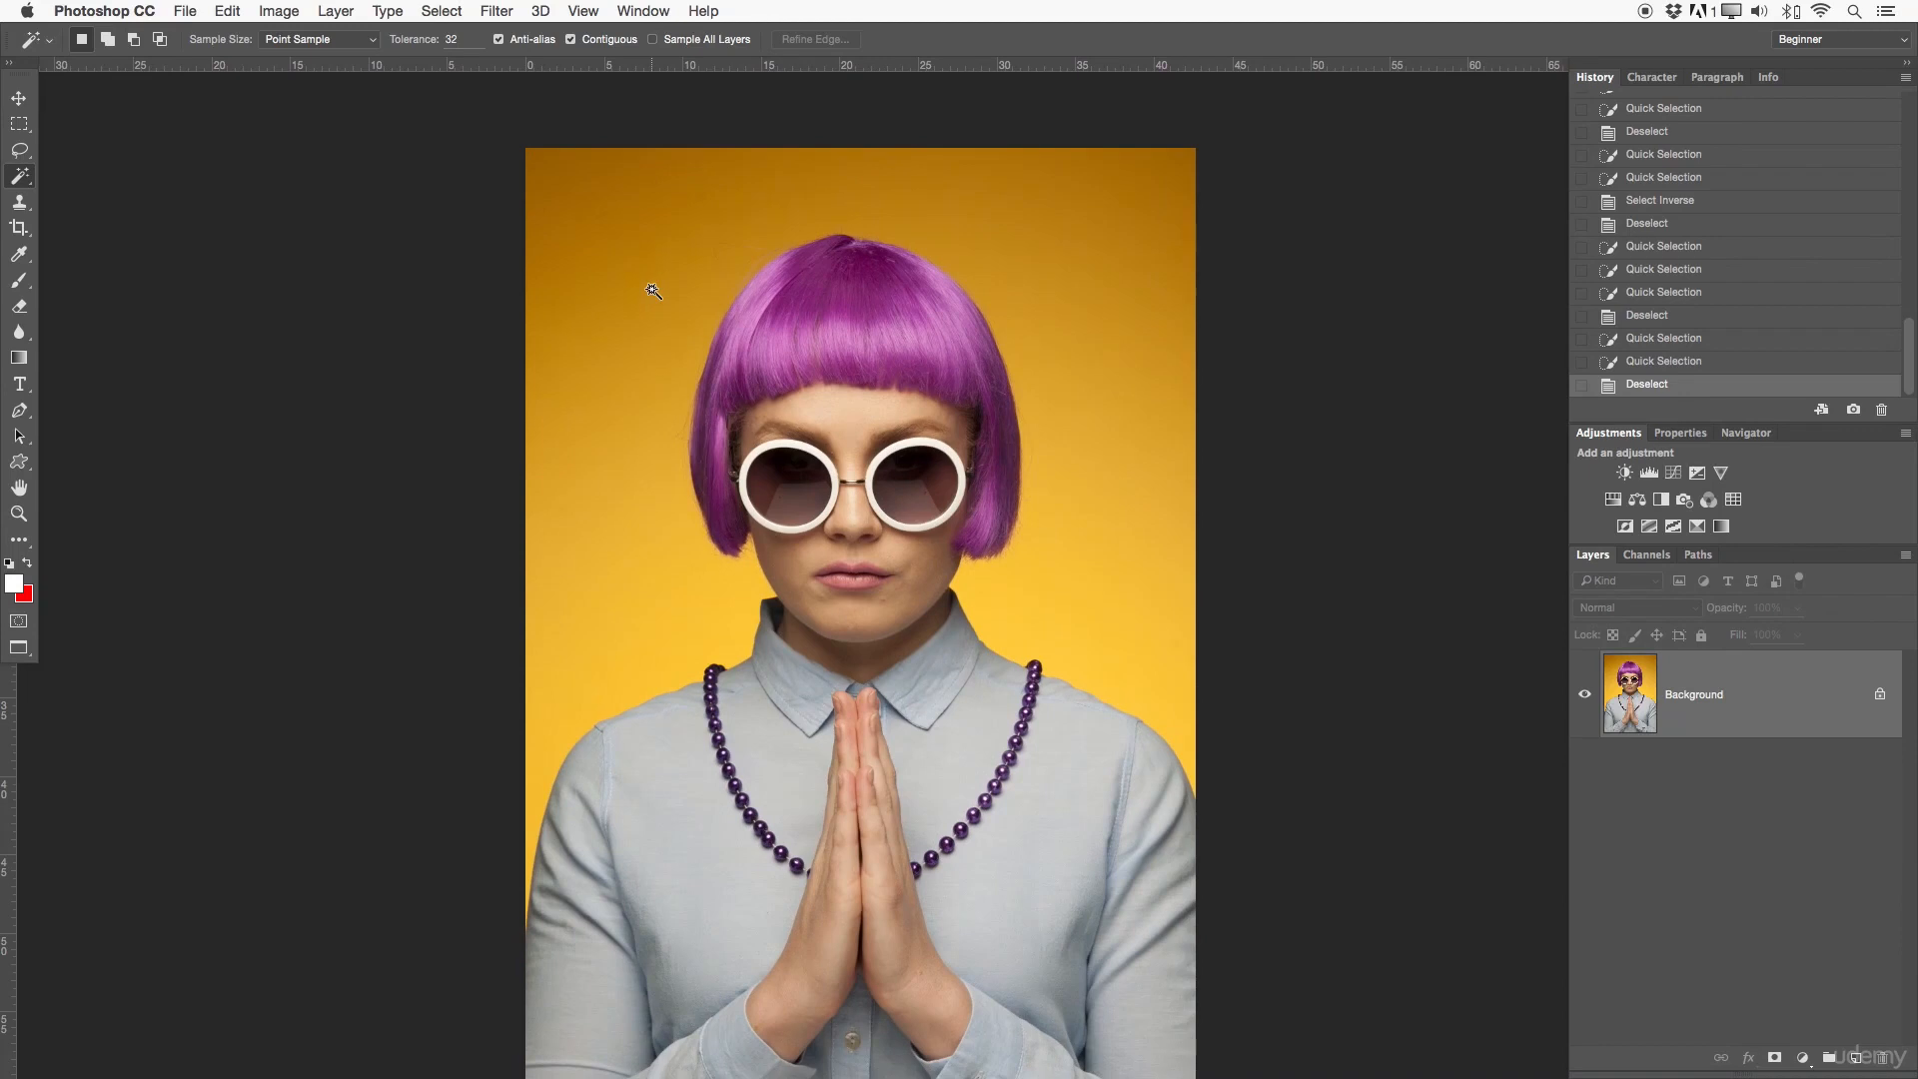
- Select the whole yellow background with the Magic Wand, adding the missed corners and patches beside the hair, and deselect it
{"action": "left_click", "coordinate": [611, 292]}
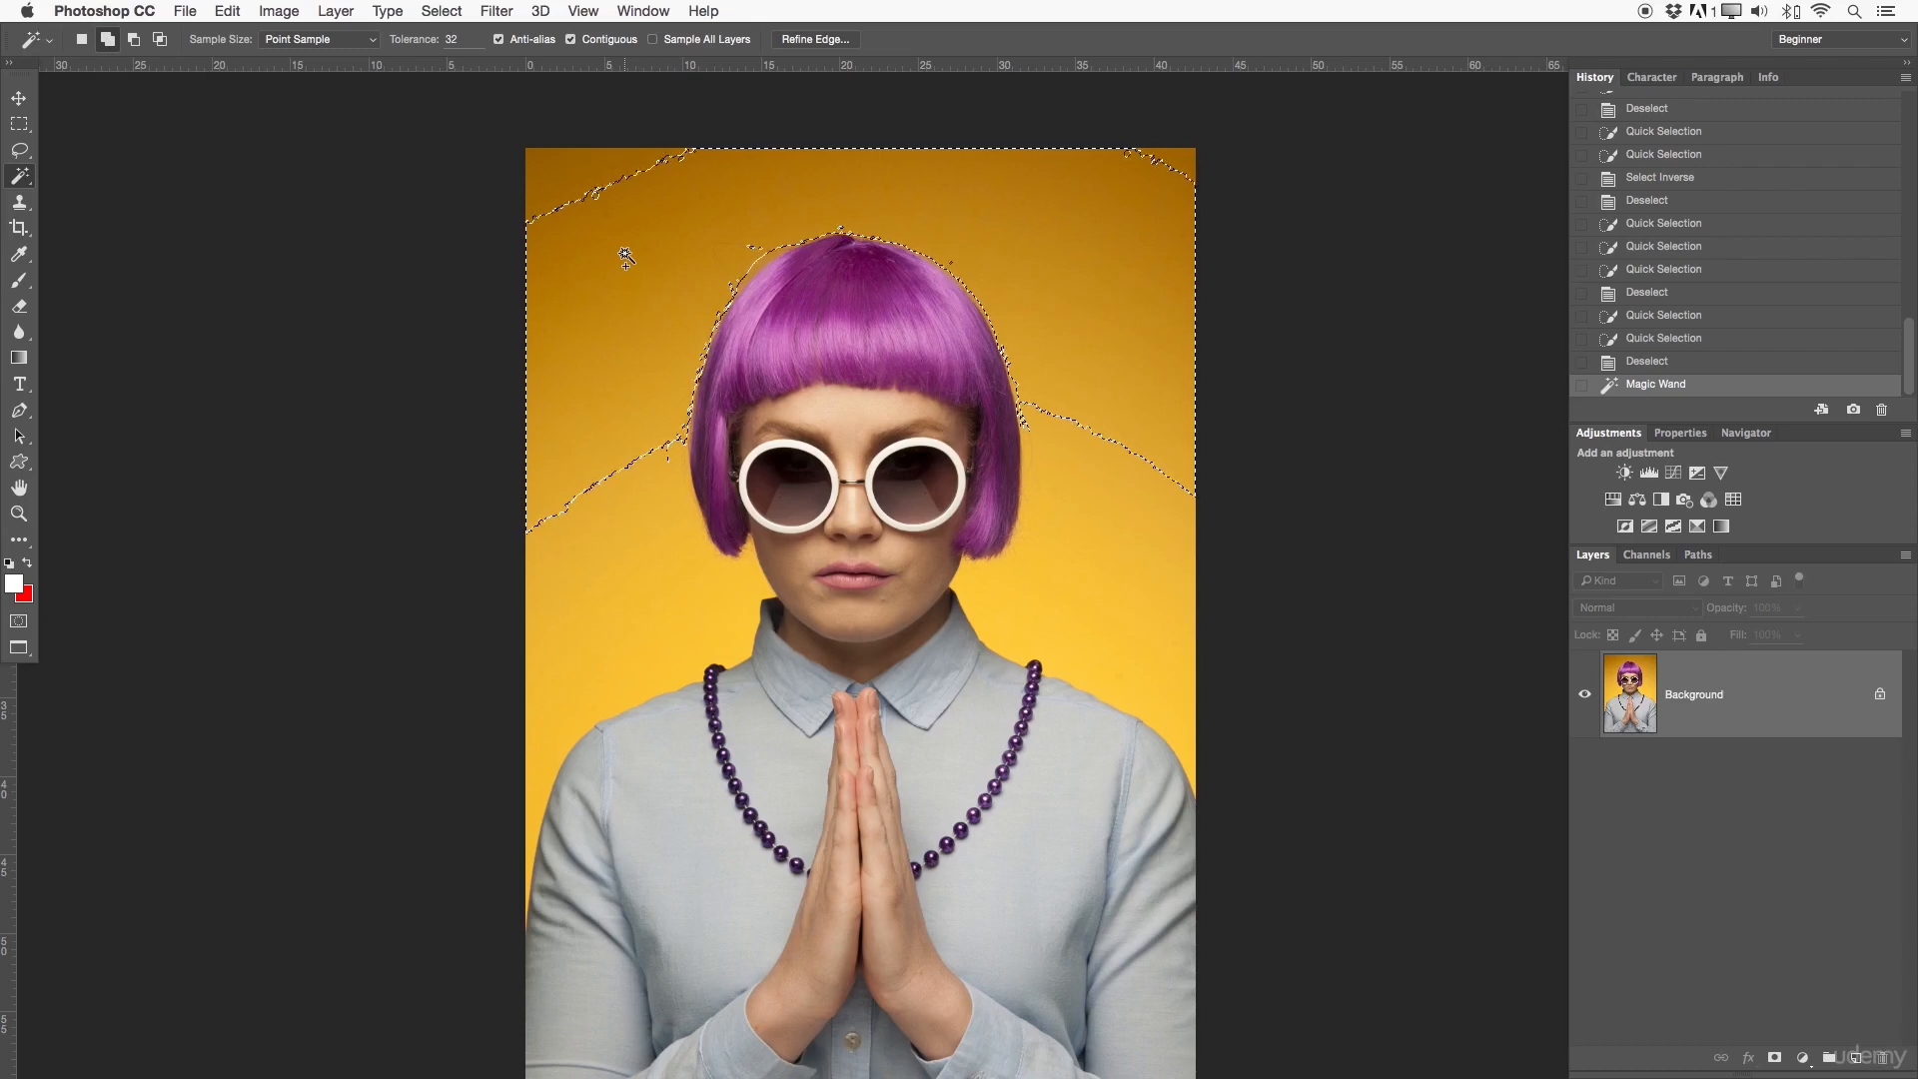
{"action": "left_click", "coordinate": [599, 172]}
{"action": "left_click", "coordinate": [1073, 516]}
{"action": "left_click", "coordinate": [683, 496]}
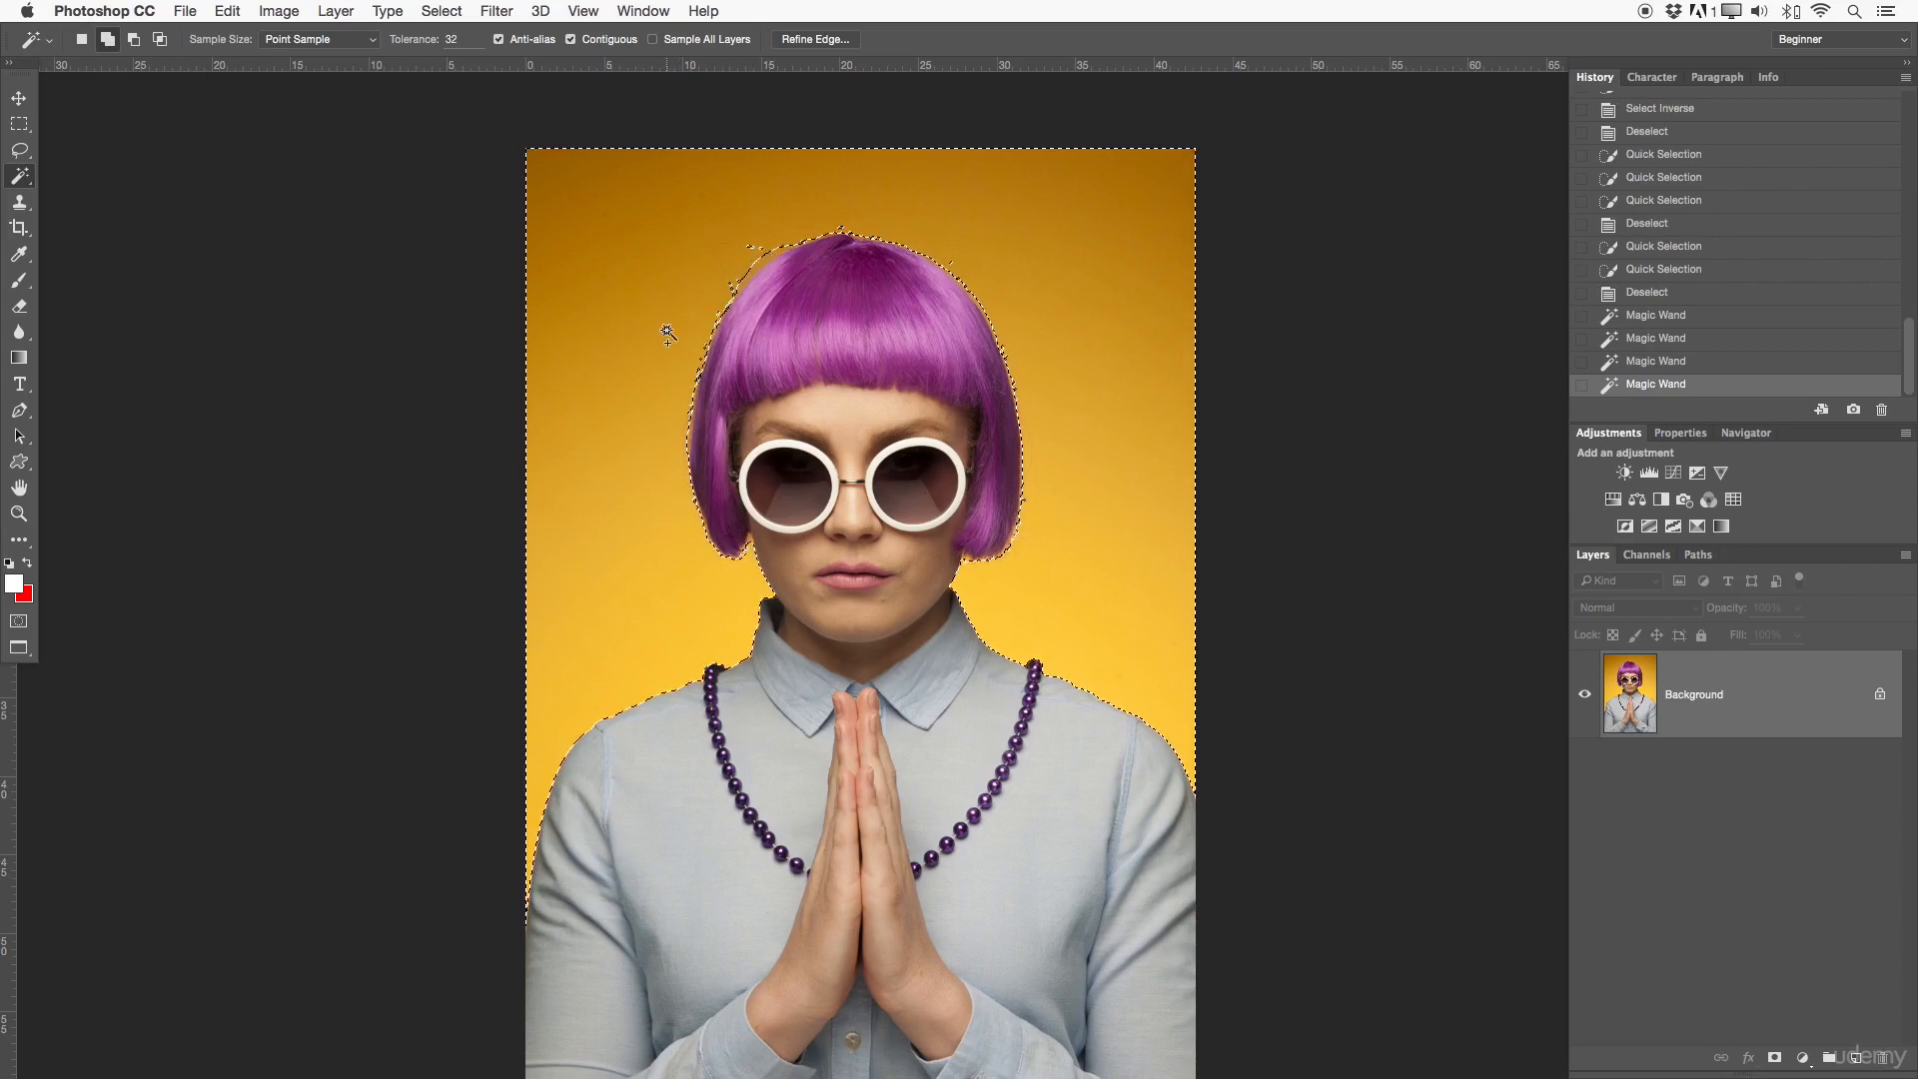
{"action": "left_click", "coordinate": [760, 260]}
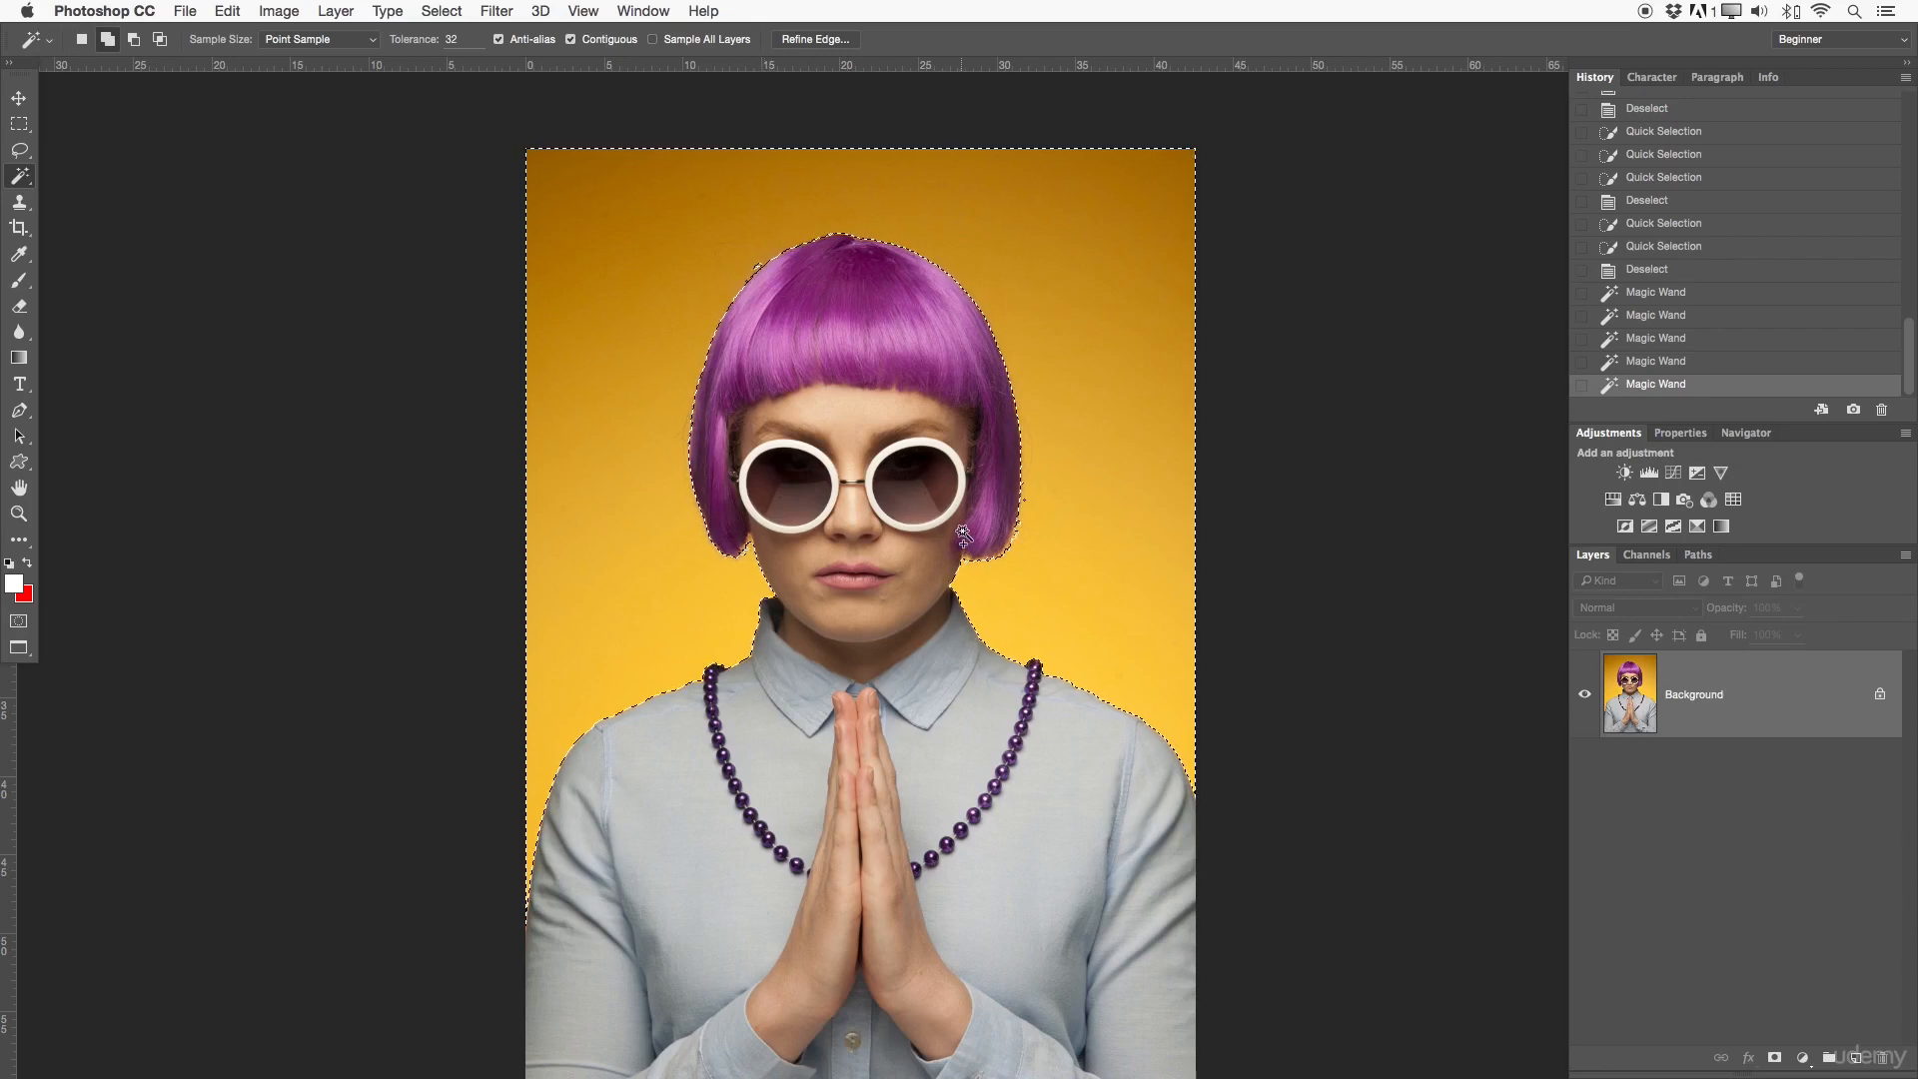
{"action": "left_click", "coordinate": [968, 560], "text": "shift"}
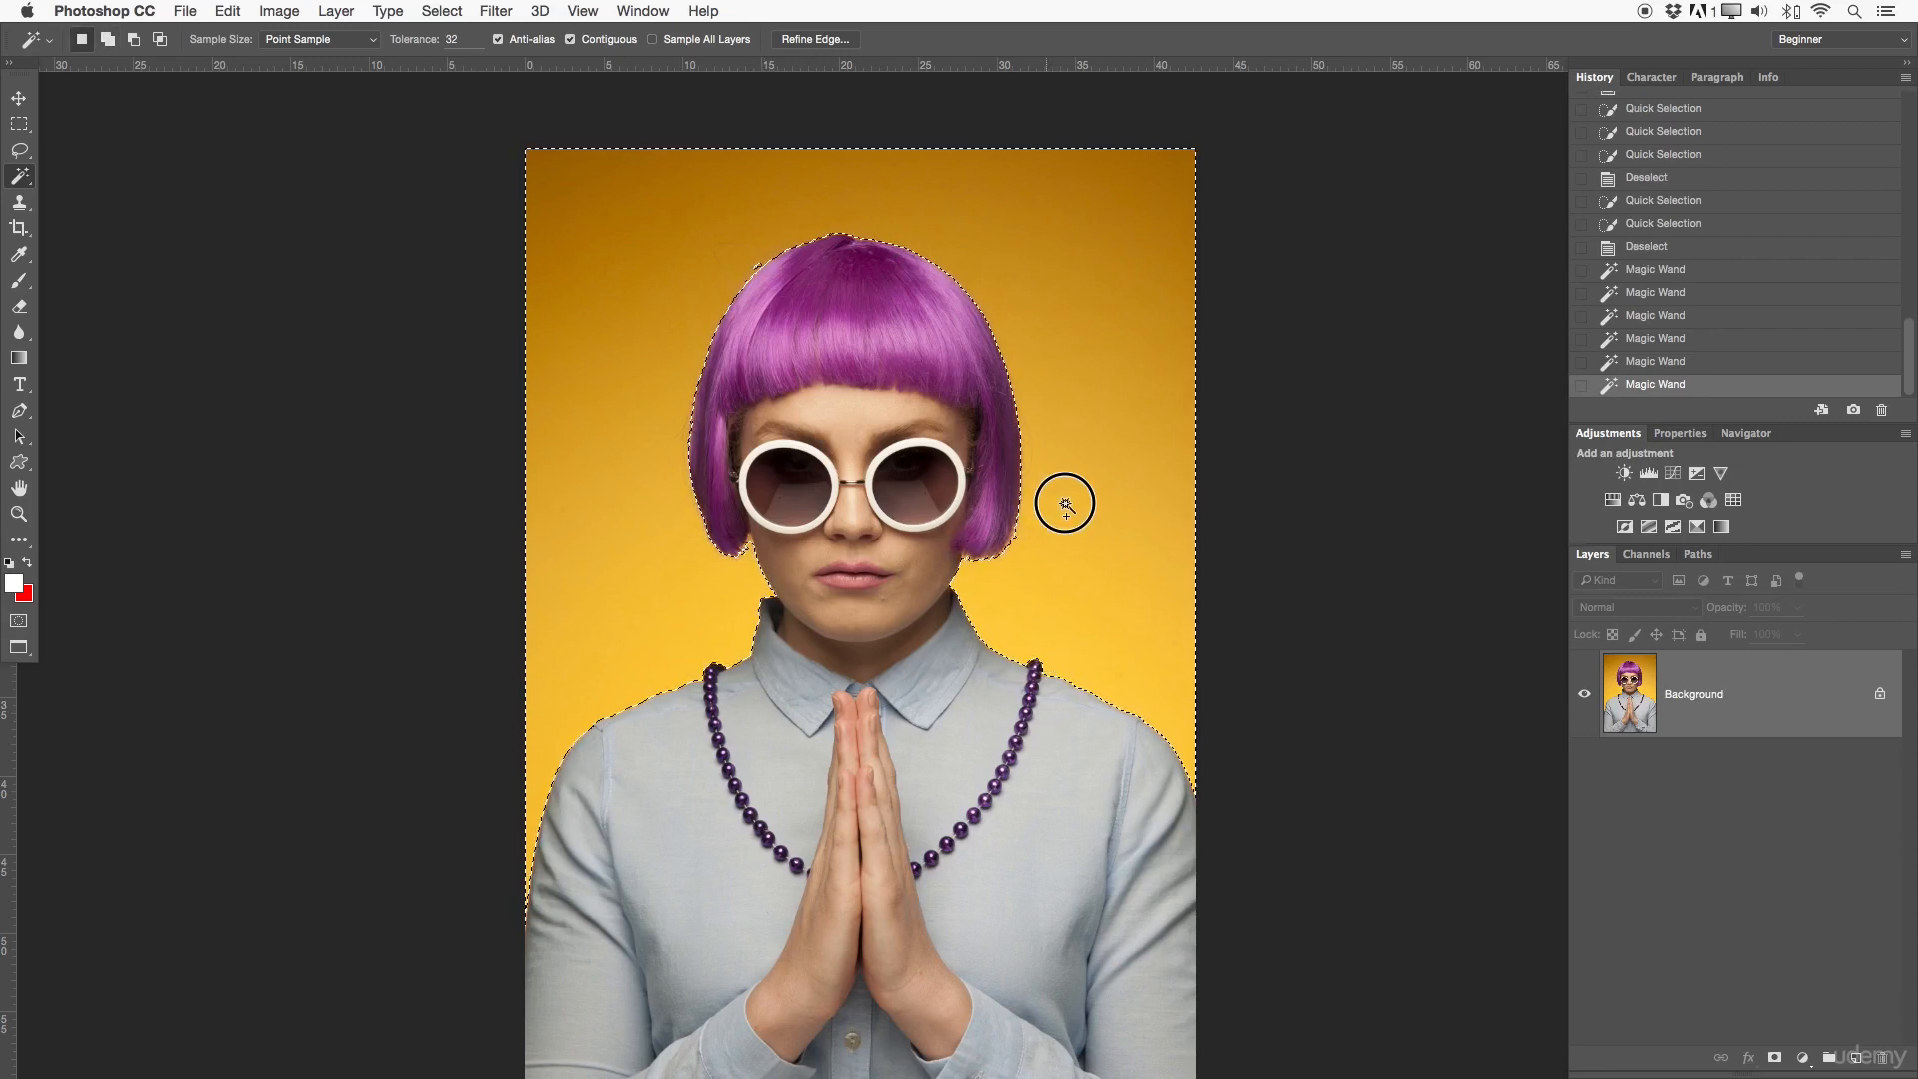
{"action": "left_click_drag", "start_coordinate": [1064, 502], "coordinate": [1084, 337]}
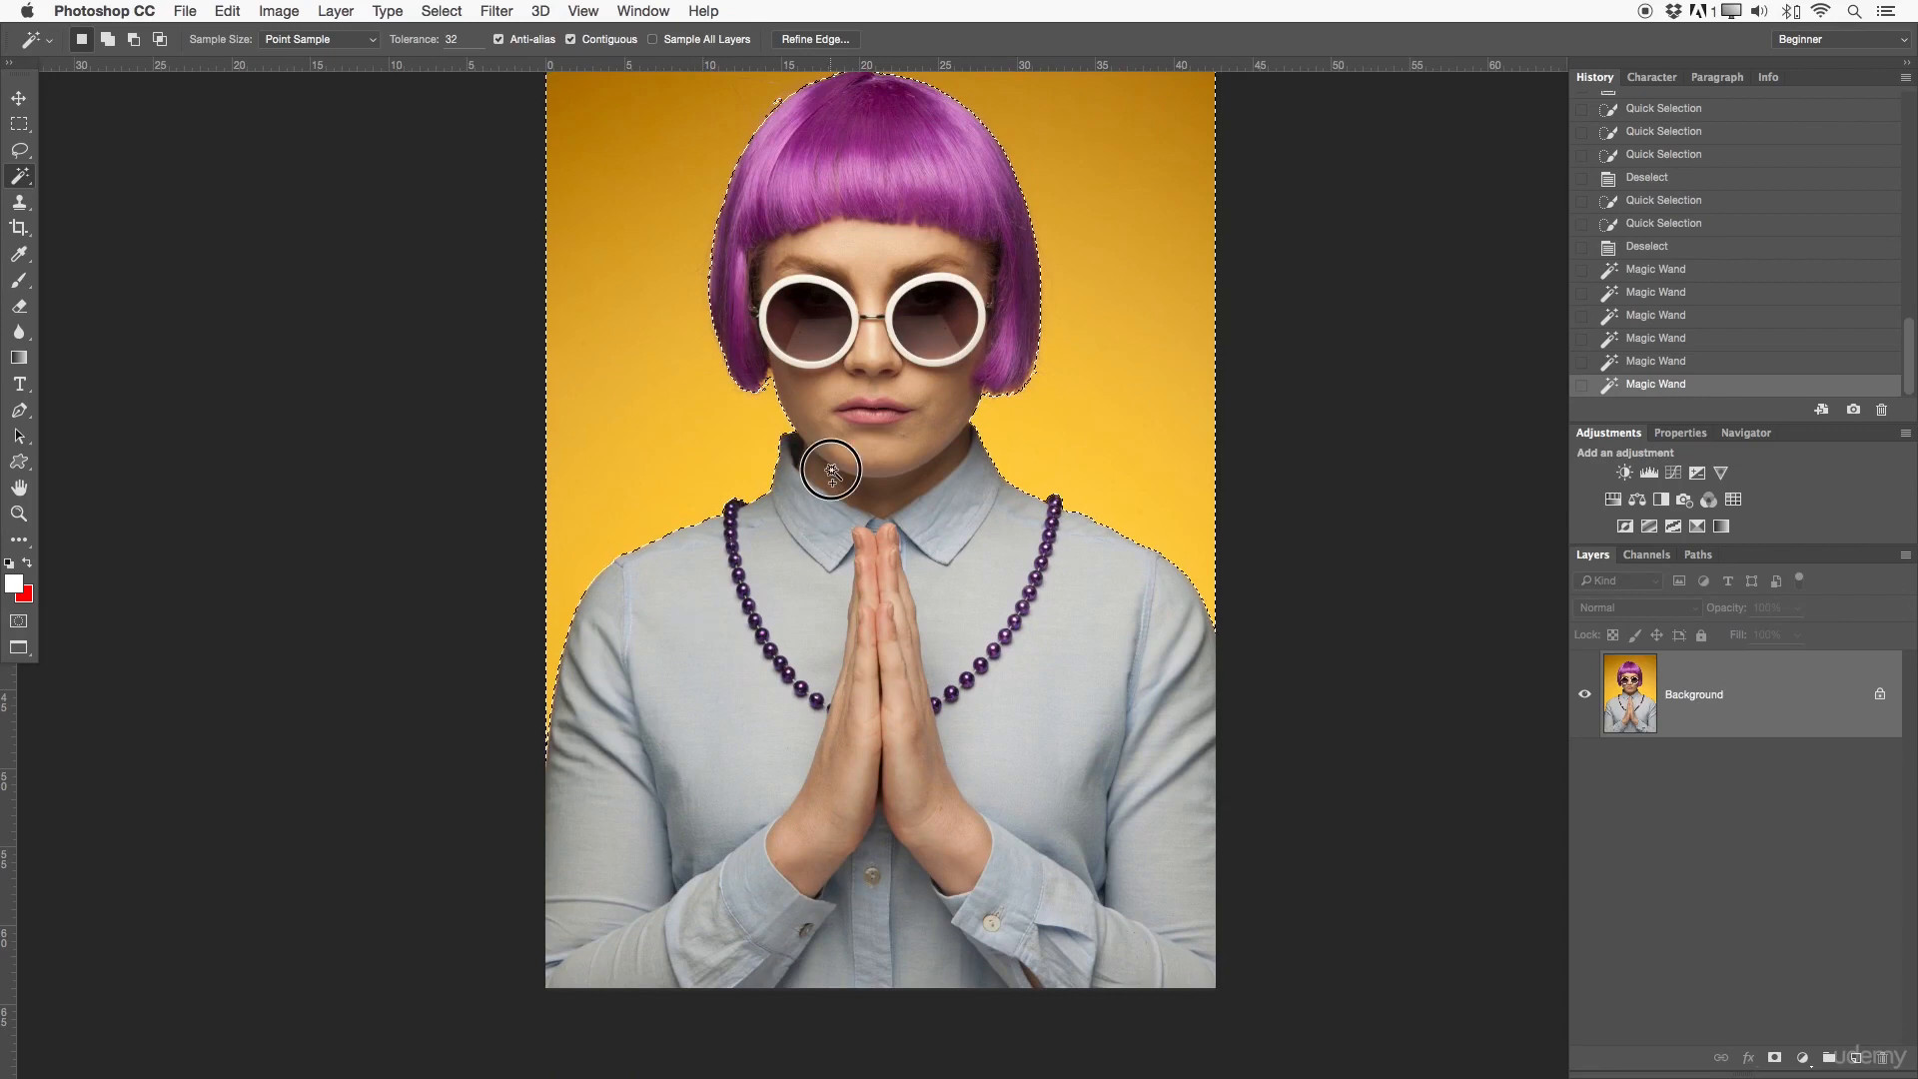
{"action": "left_click_drag", "start_coordinate": [822, 463], "coordinate": [859, 512]}
{"action": "key", "text": "z"}
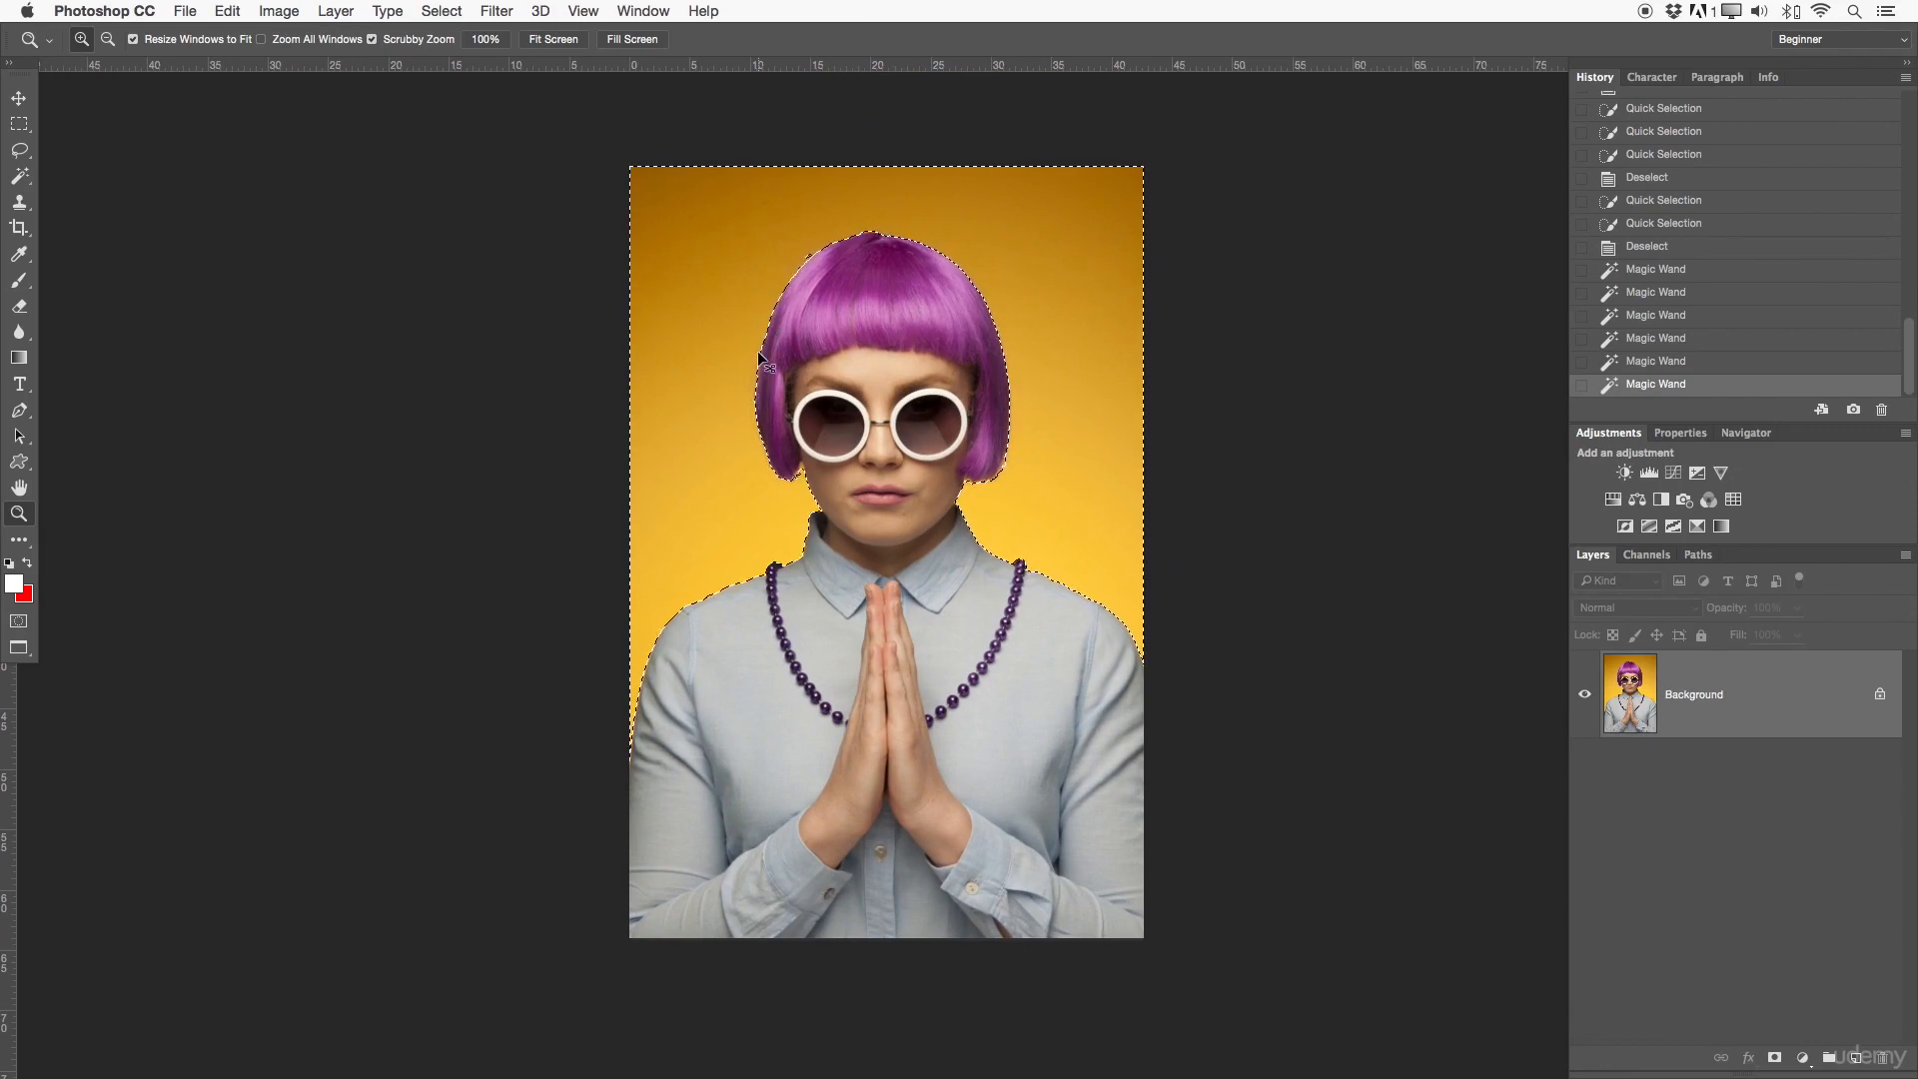
{"action": "key", "text": "super+d"}
- Select the sunglass lens on the picture's left side with the Magic Wand, adding its lower edge and darker upper areas
{"action": "left_click_drag", "start_coordinate": [882, 425], "coordinate": [949, 420]}
{"action": "left_click_drag", "start_coordinate": [827, 470], "coordinate": [857, 469]}
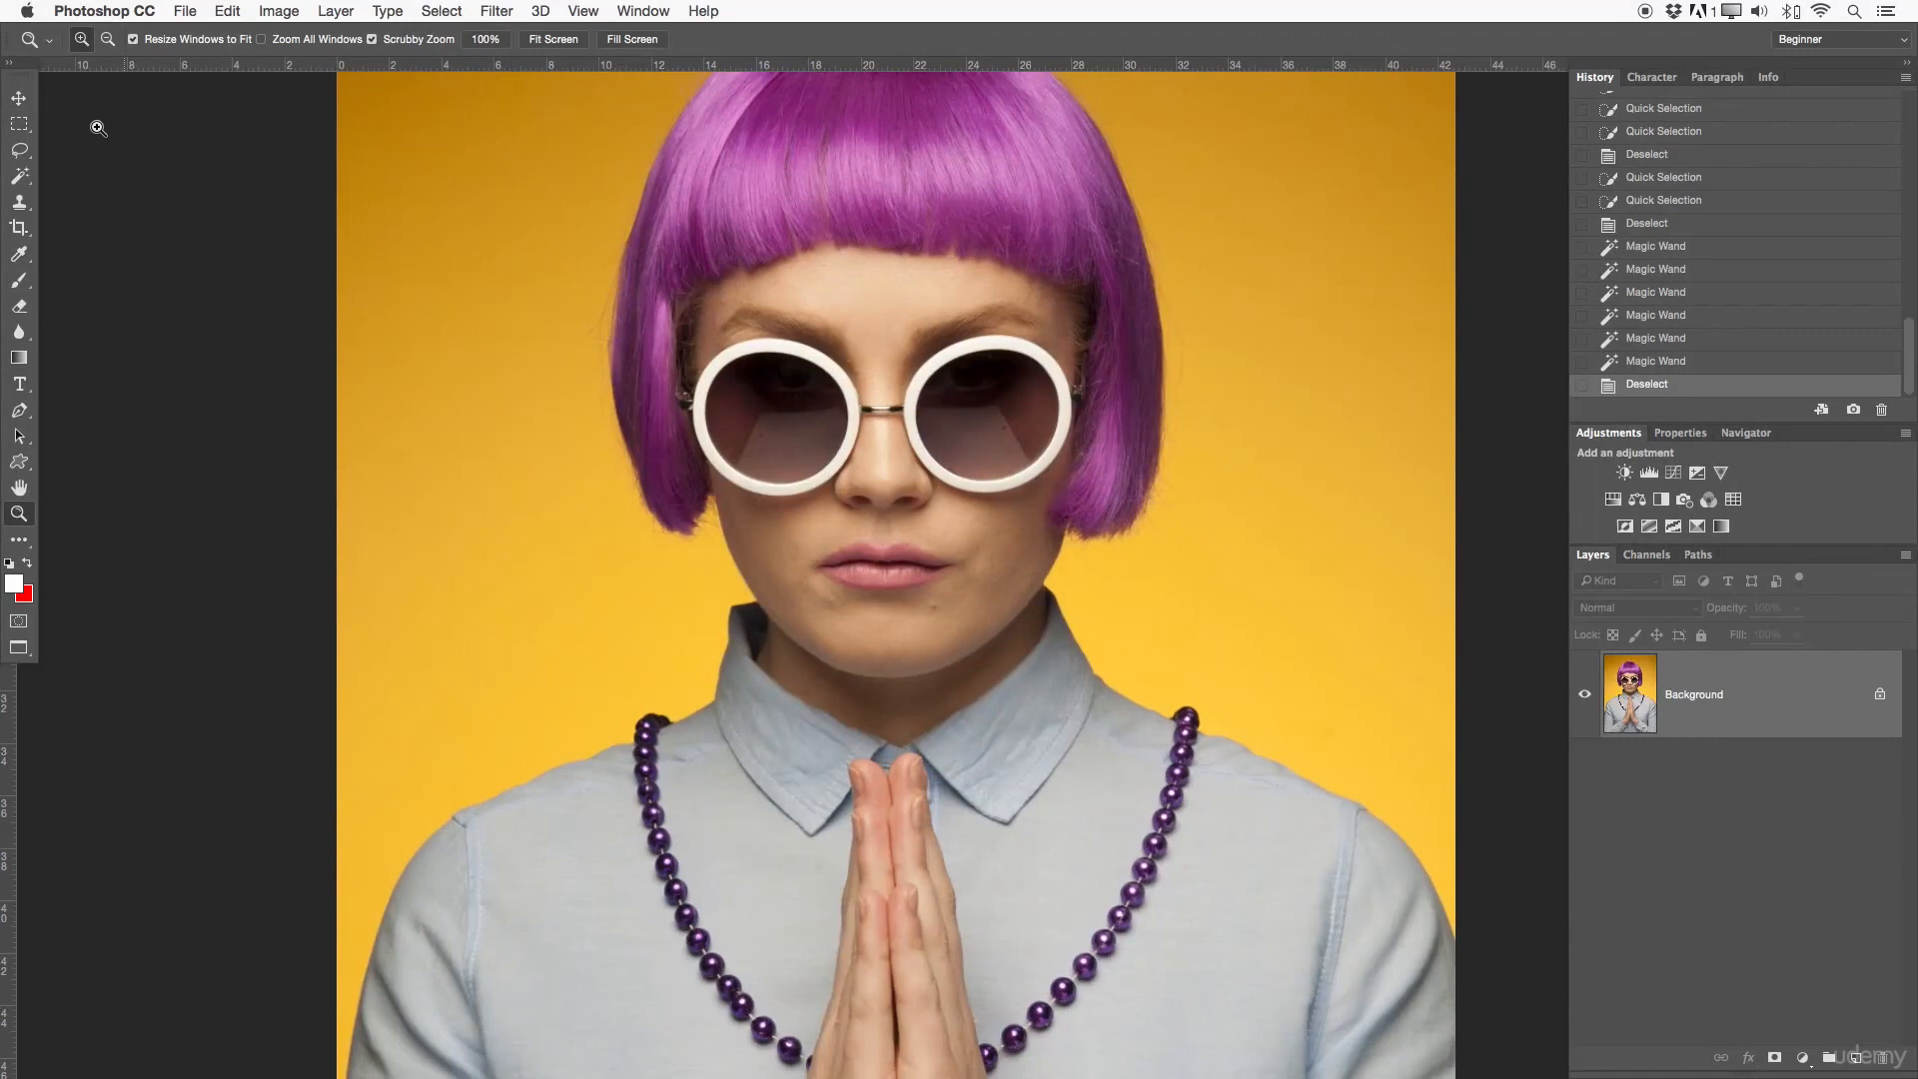
{"action": "left_click", "coordinate": [19, 176]}
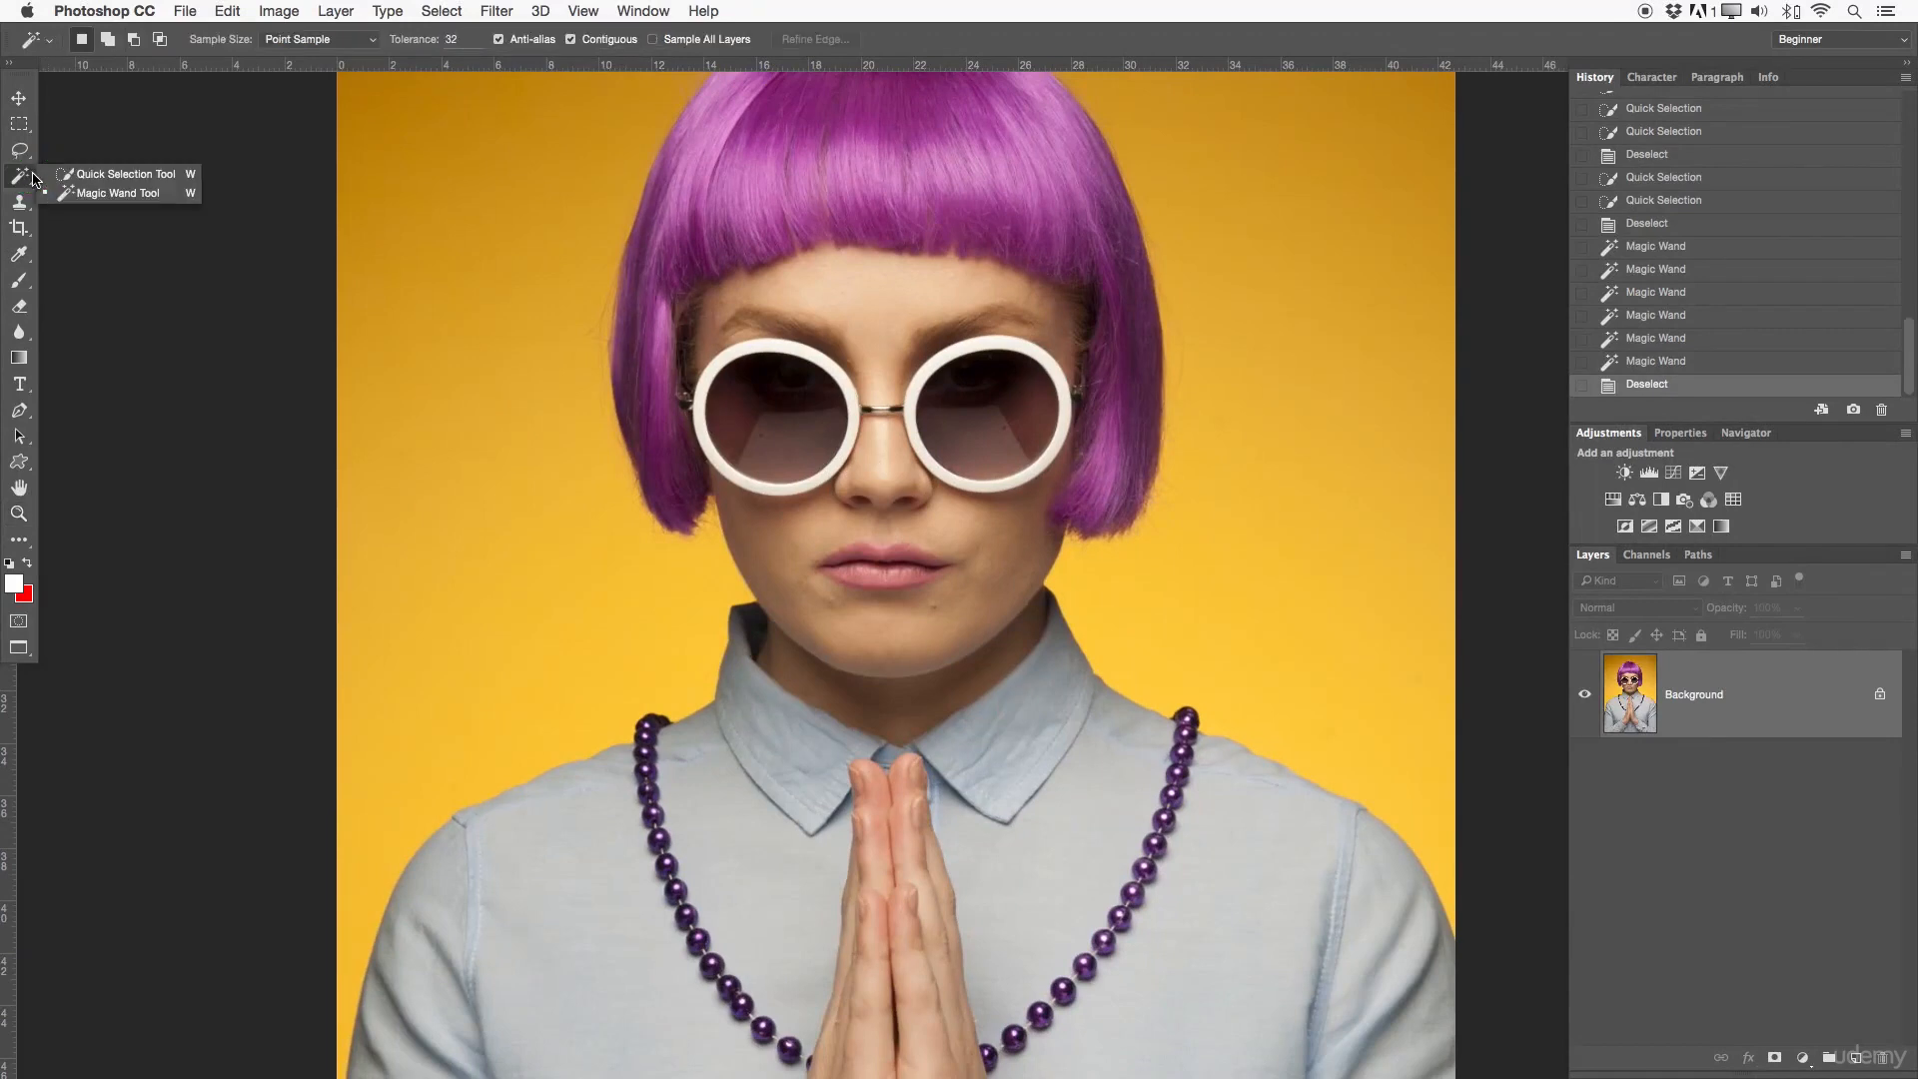
{"action": "left_click", "coordinate": [144, 190]}
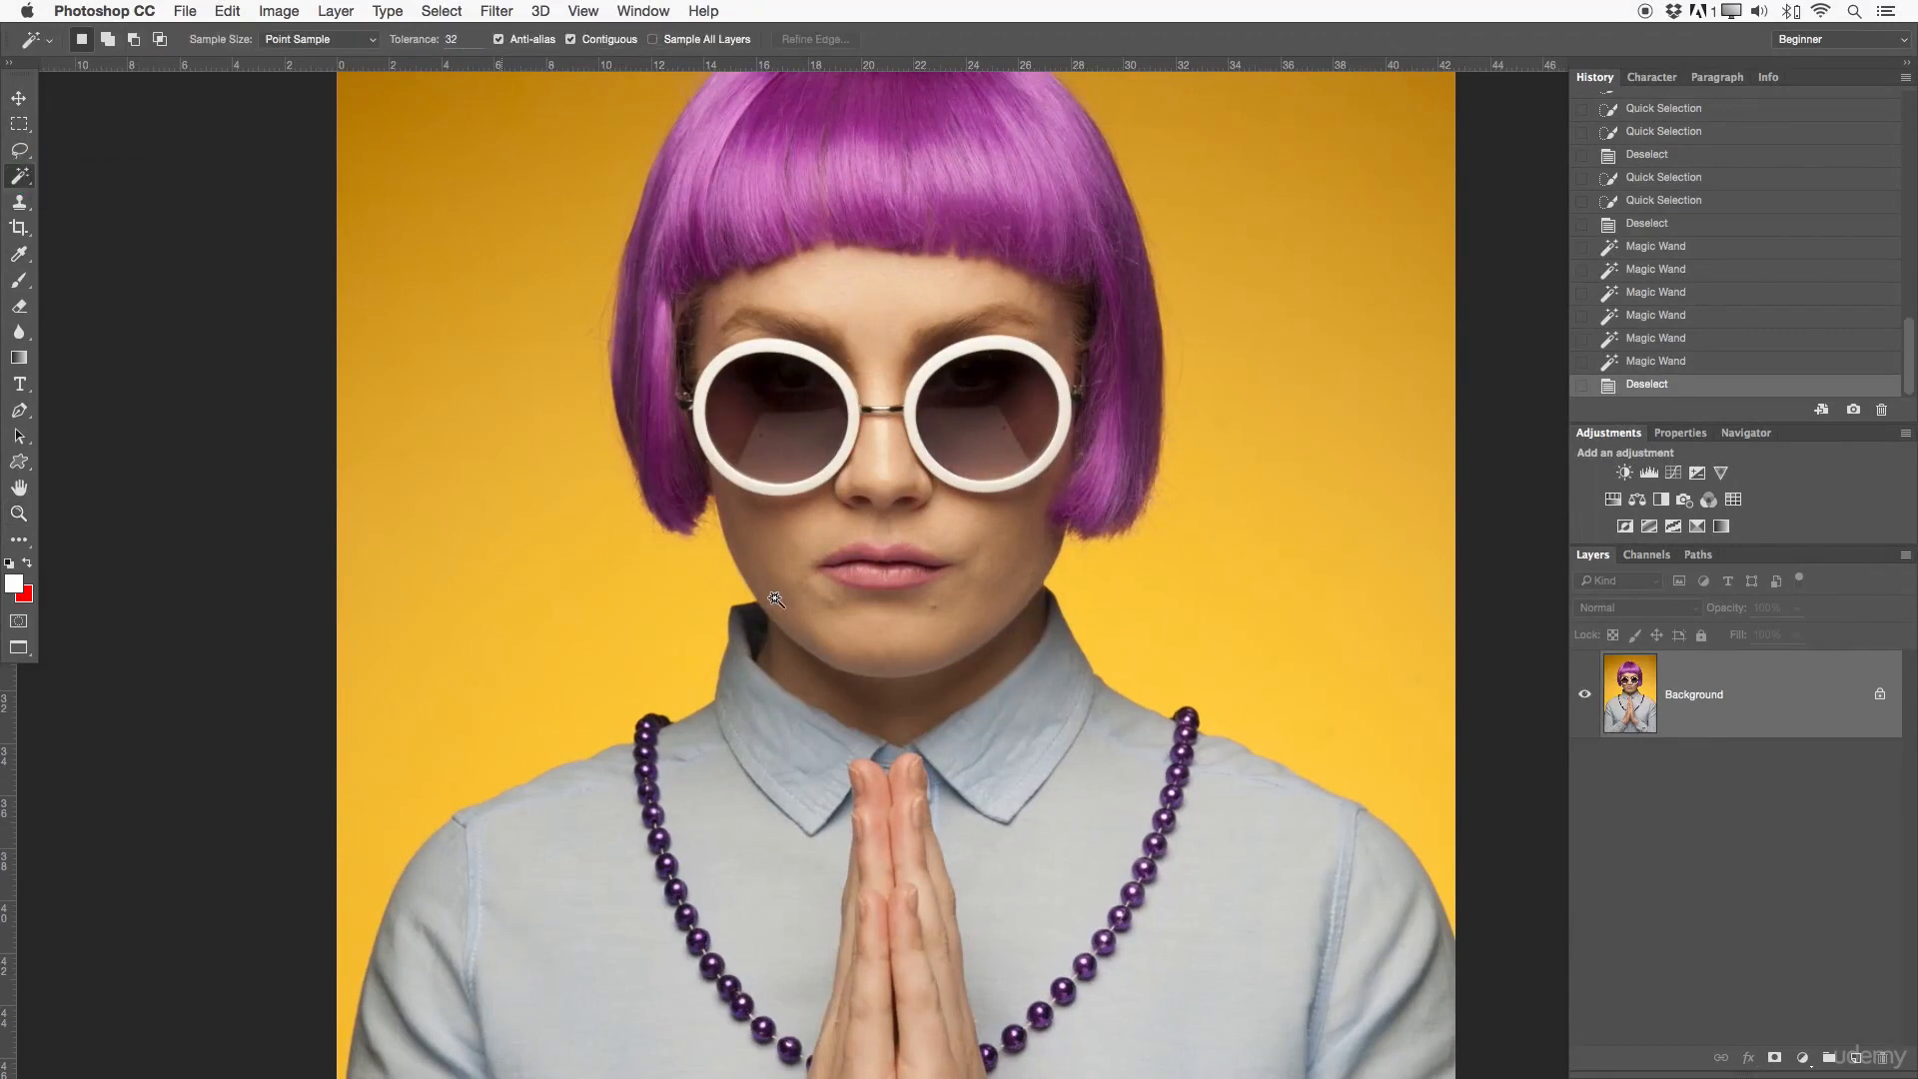
{"action": "left_click", "coordinate": [788, 440]}
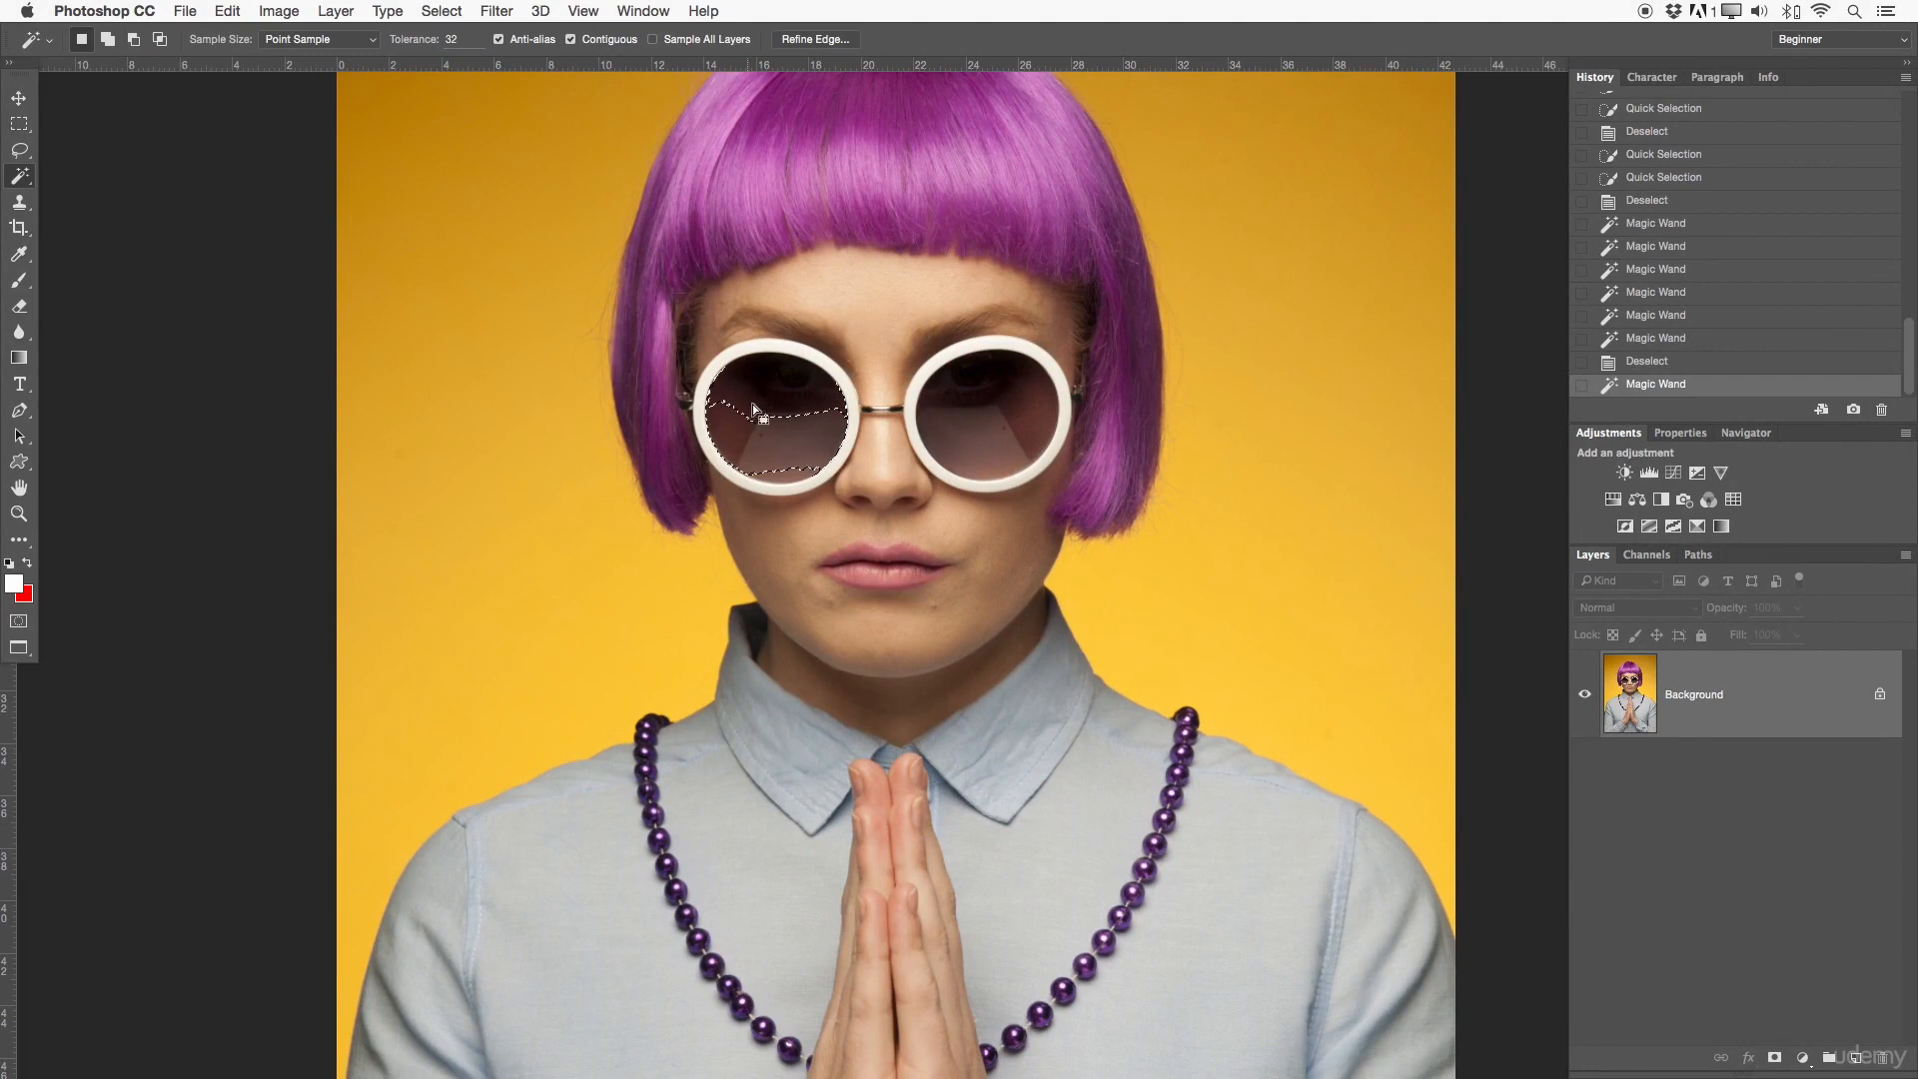
{"action": "left_click", "coordinate": [804, 474], "text": "shift"}
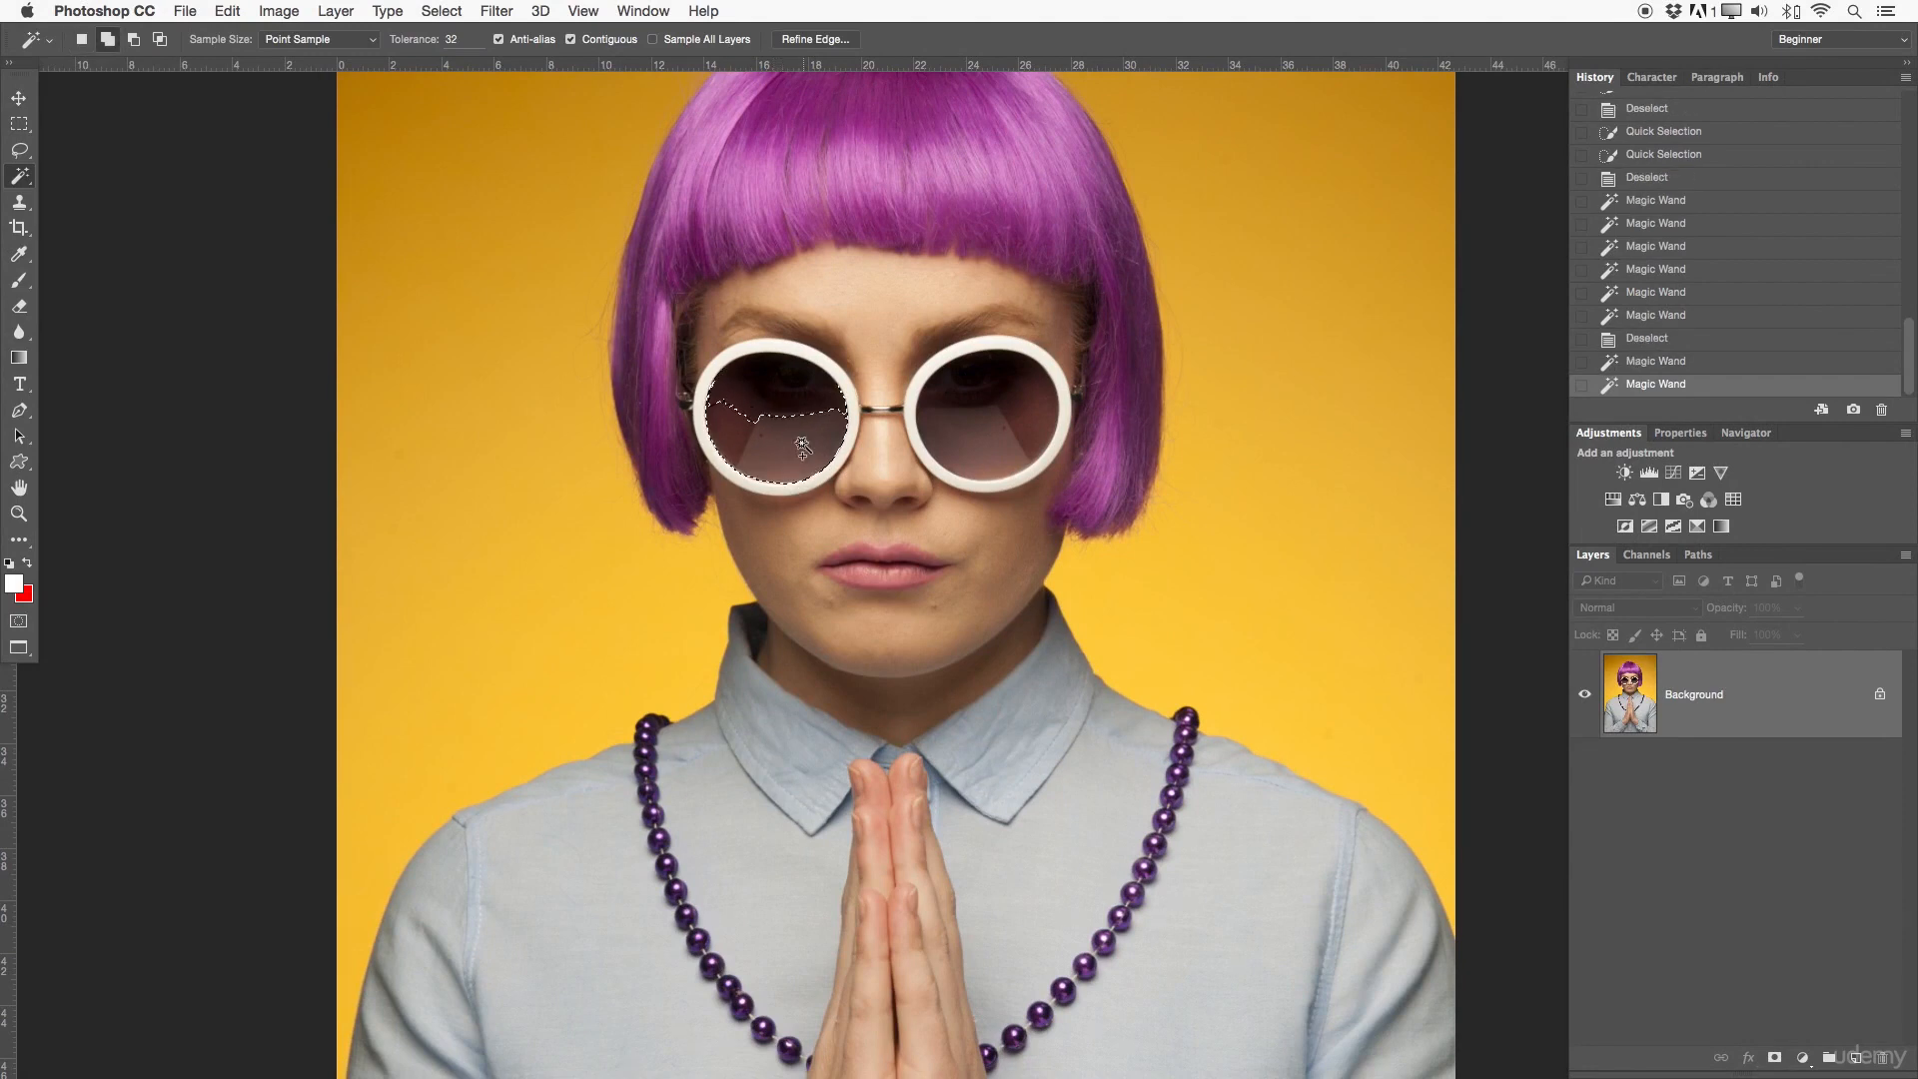
{"action": "left_click", "coordinate": [786, 413], "text": "shift"}
{"action": "left_click", "coordinate": [751, 411], "text": "shift"}
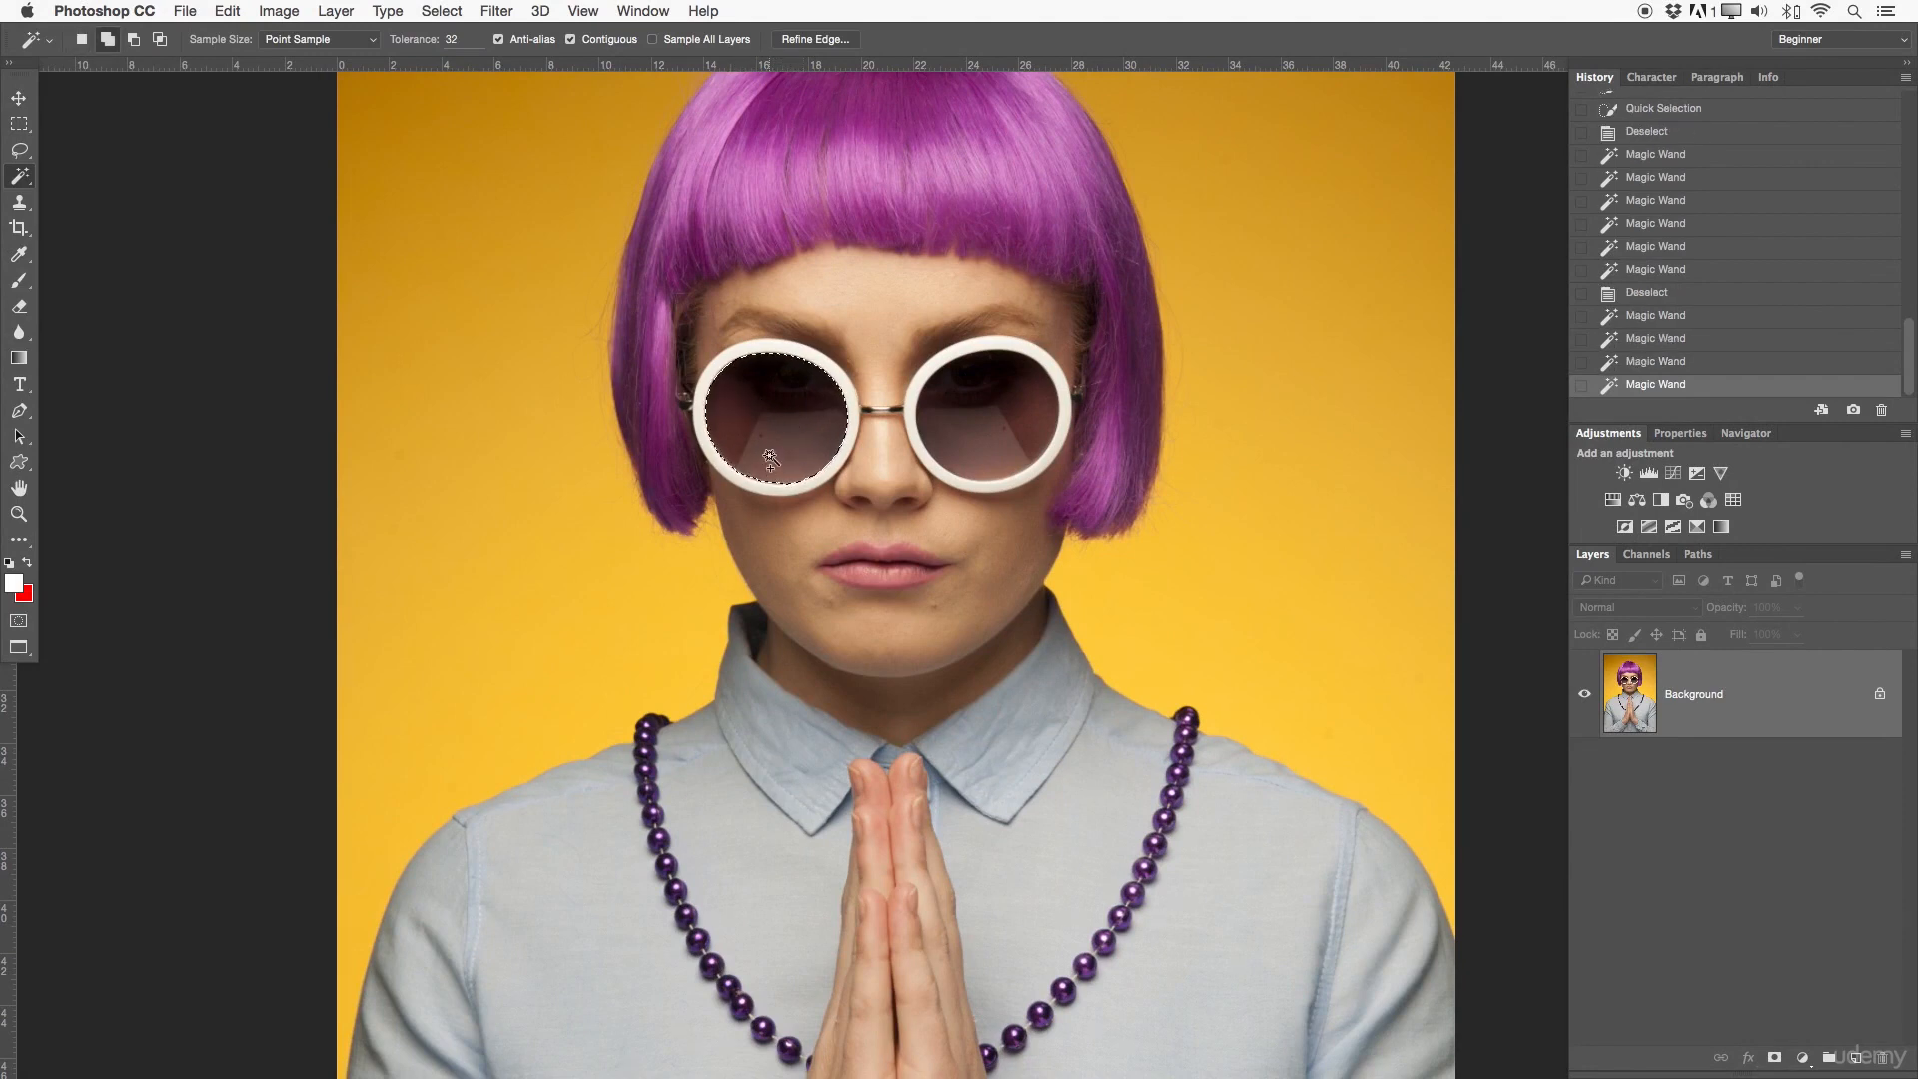
- Add the lens on the picture's right side to the selection with the Magic Wand, including its lower edge and darker upper areas
{"action": "key", "text": "z"}
{"action": "left_click_drag", "start_coordinate": [754, 417], "coordinate": [881, 489]}
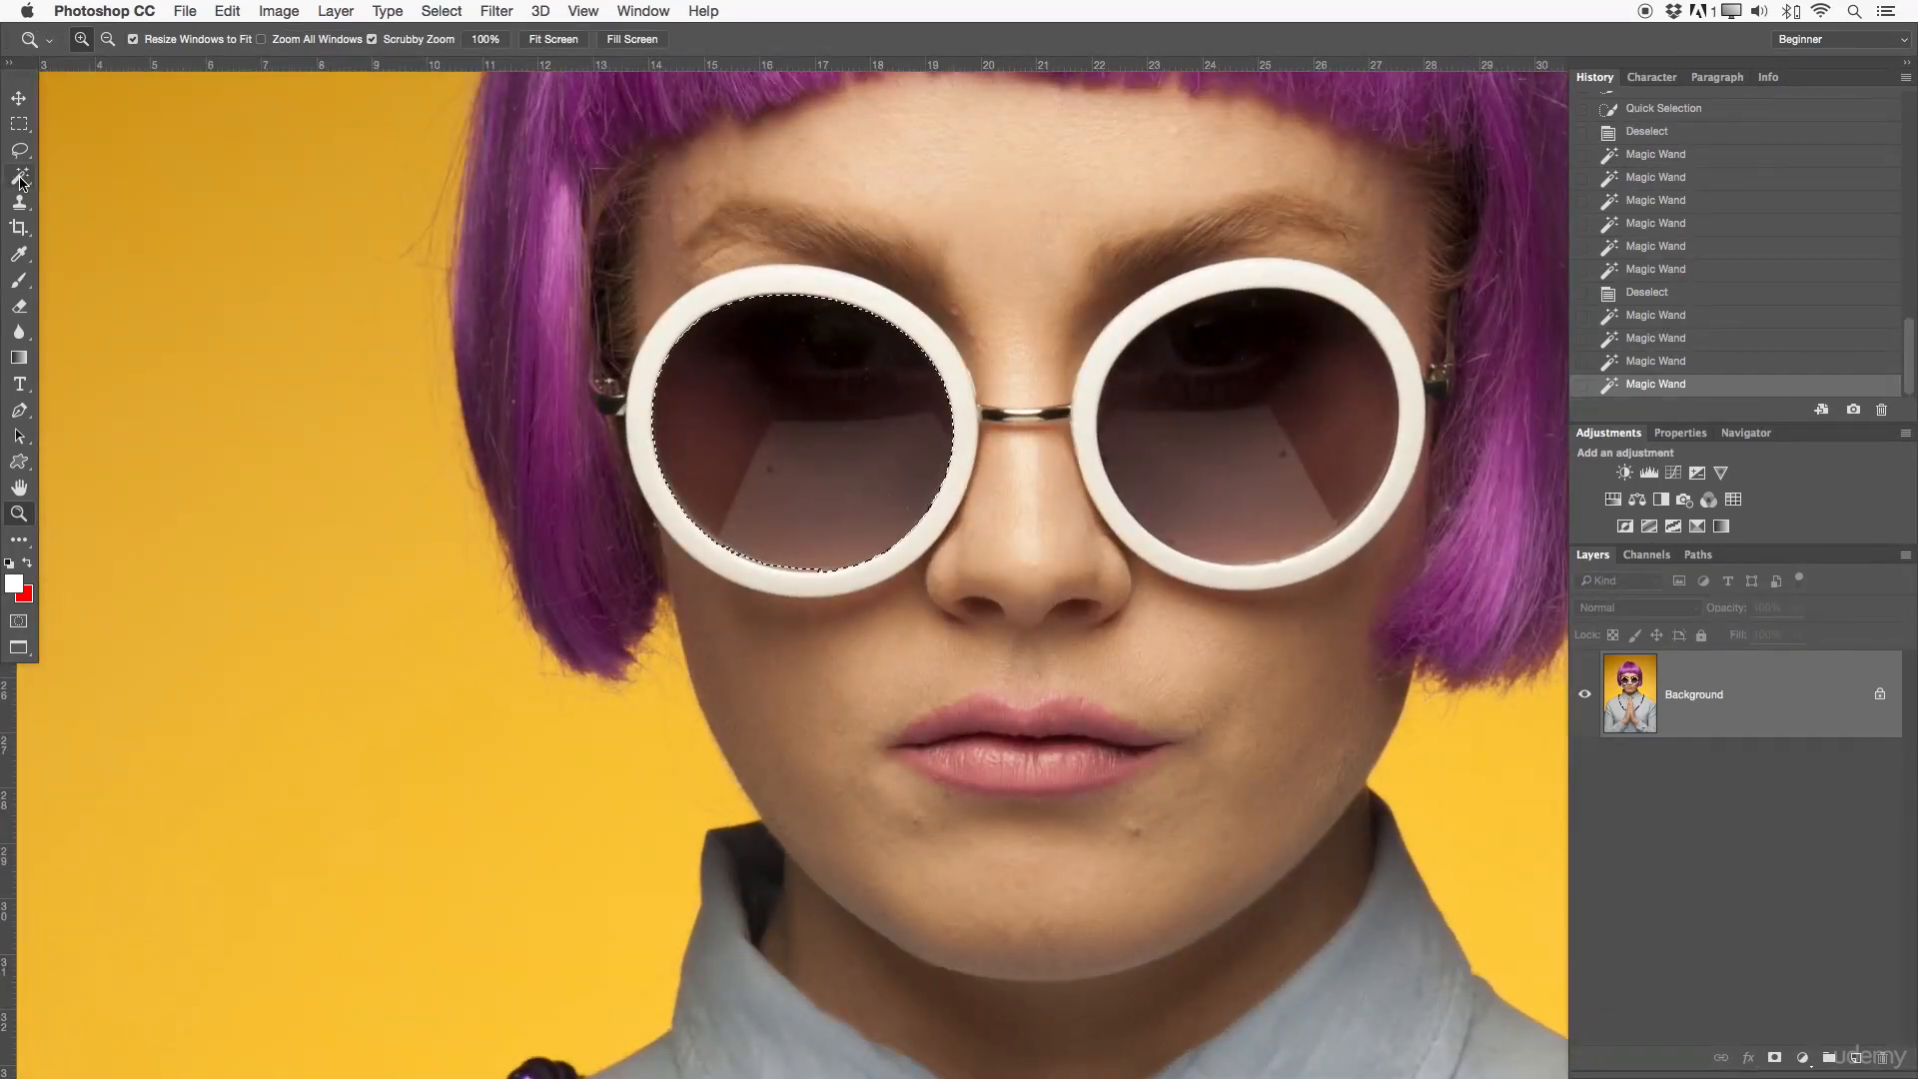
{"action": "key", "text": "w"}
{"action": "left_click", "coordinate": [1225, 460], "text": "shift"}
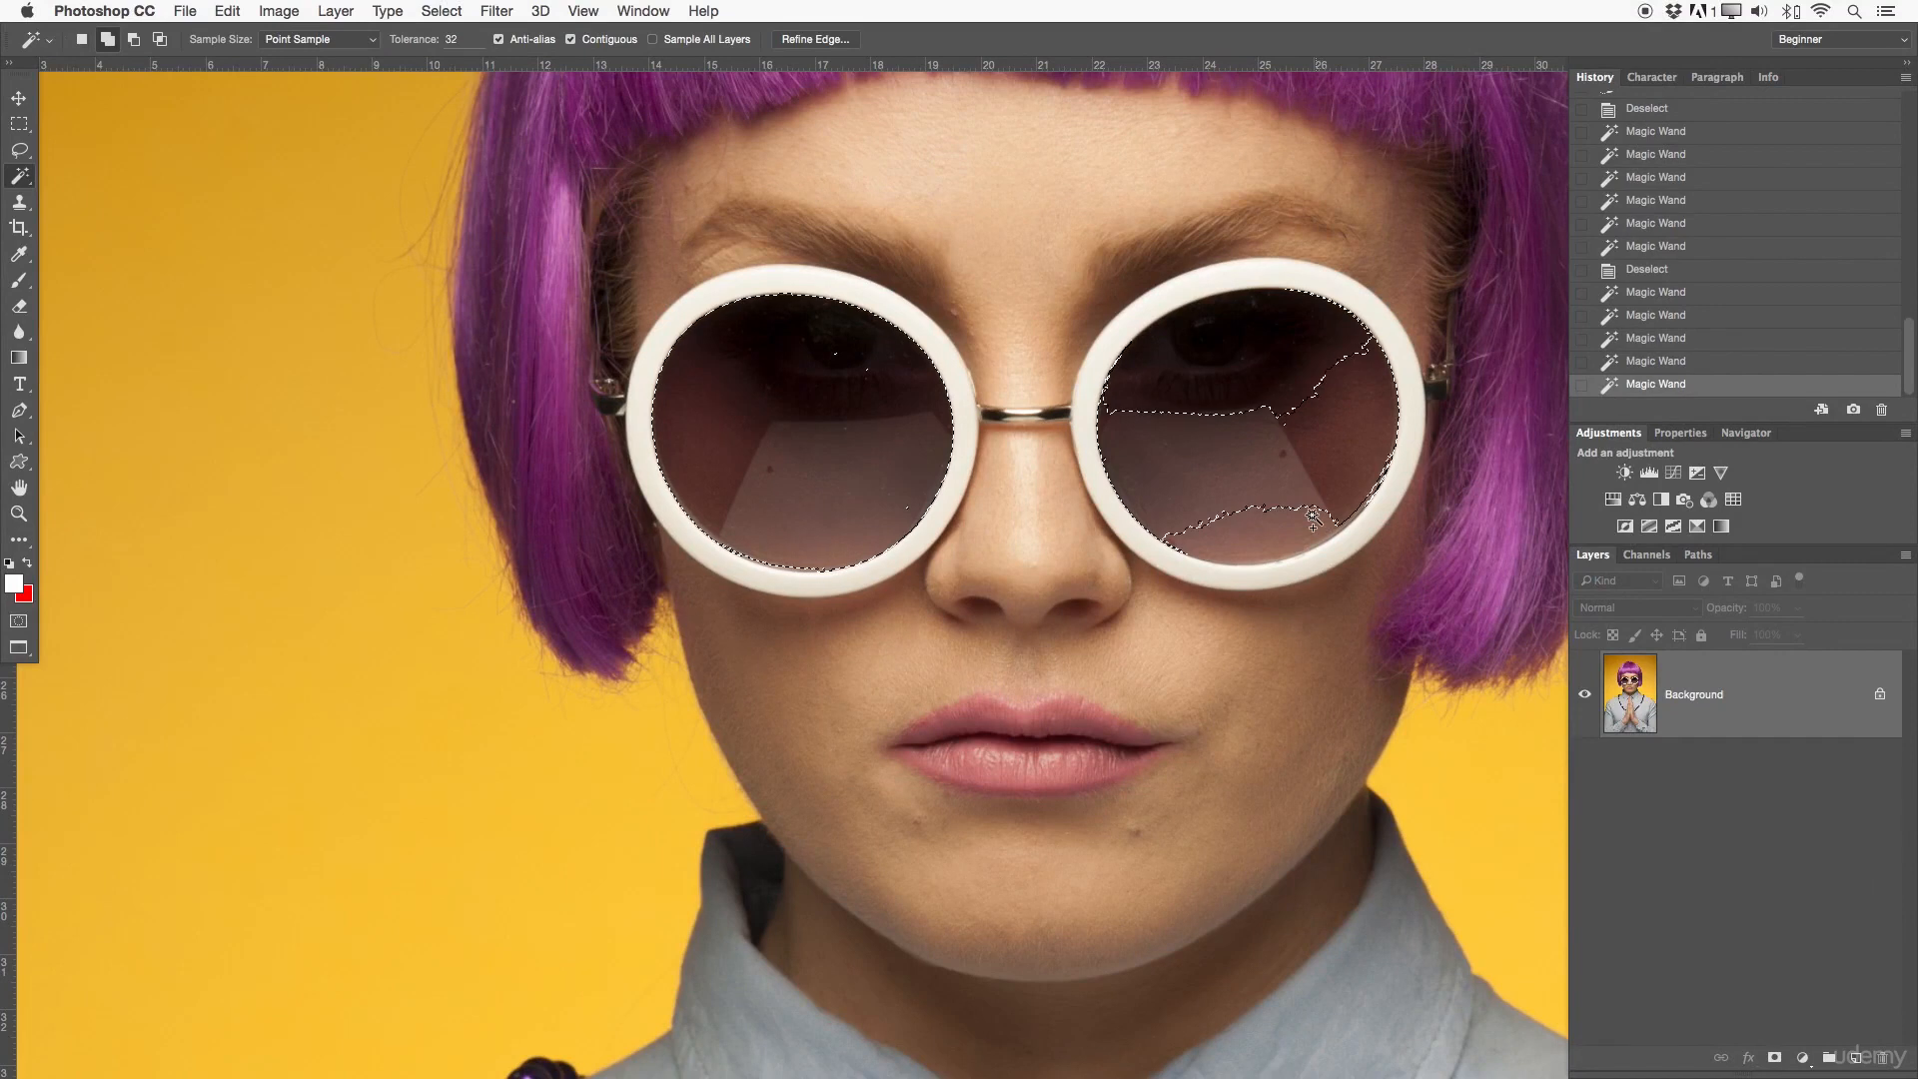
{"action": "left_click", "coordinate": [1267, 537]}
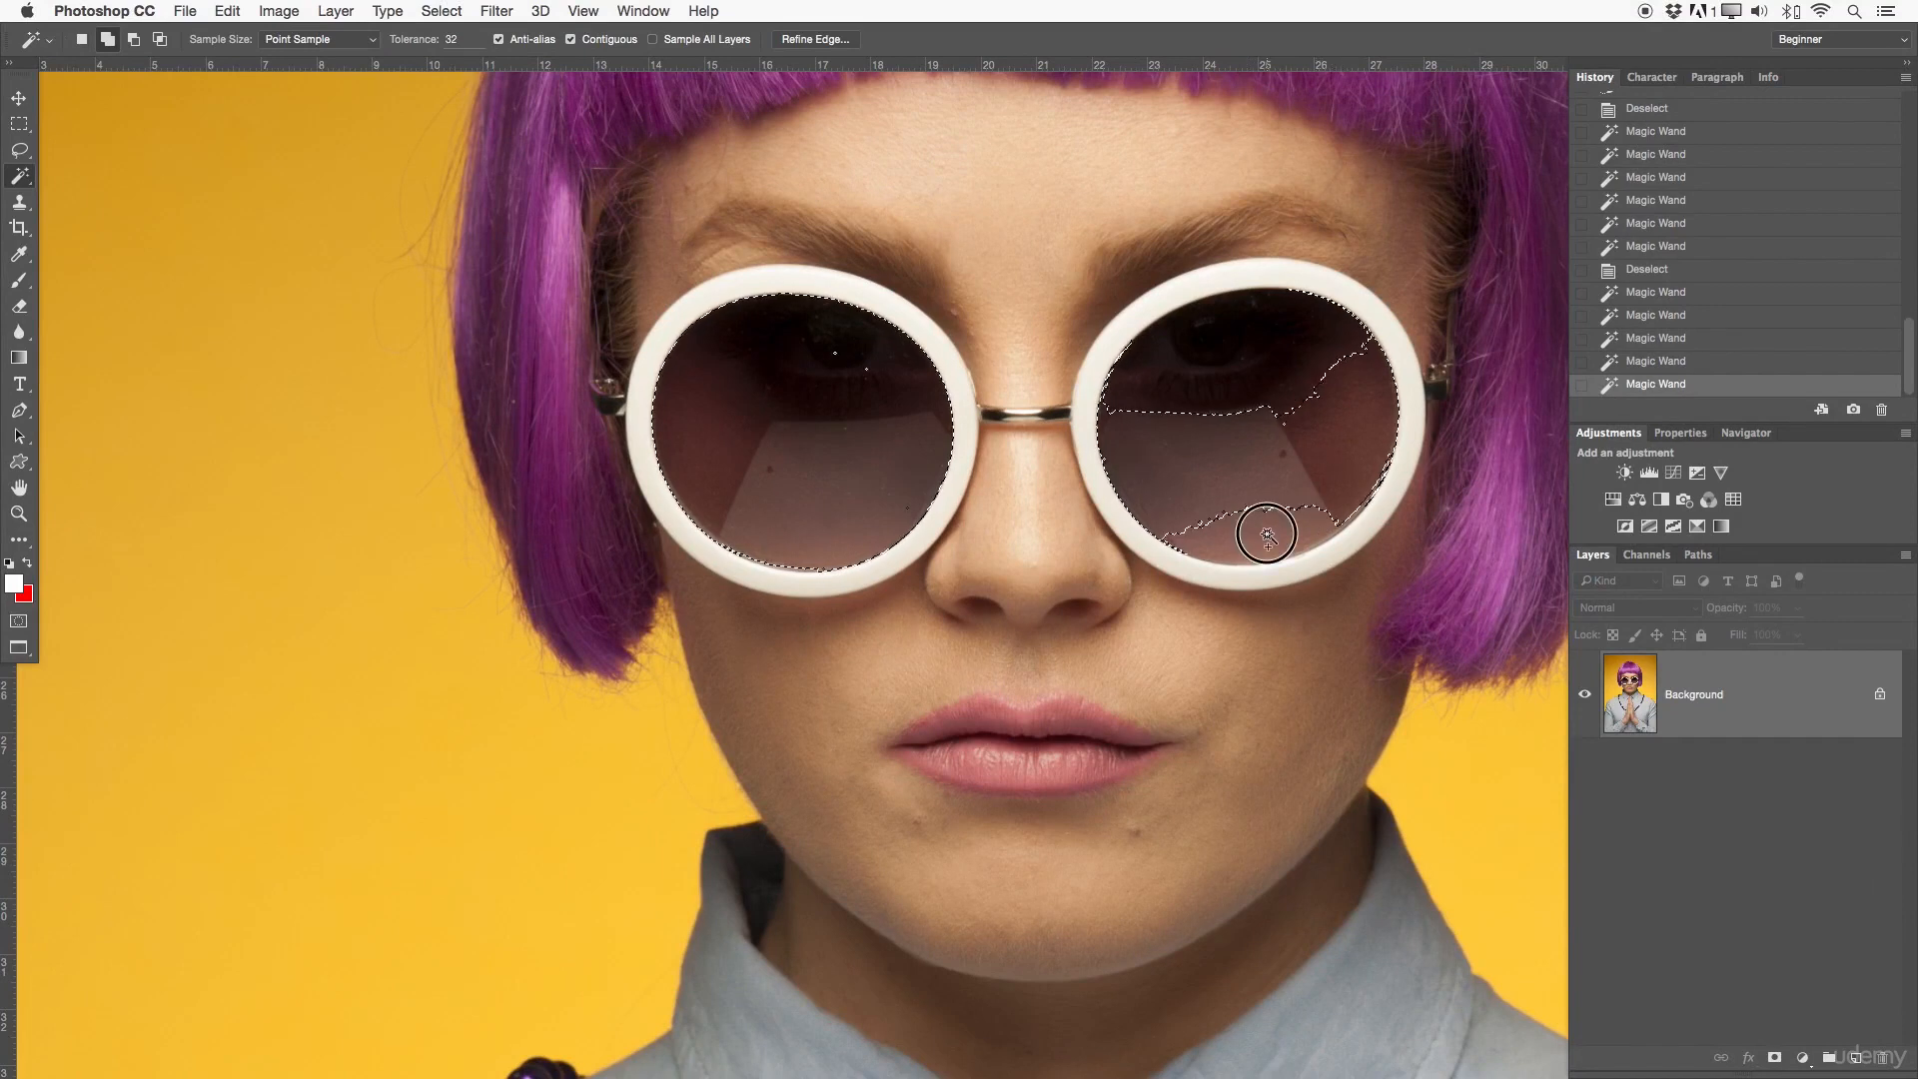
{"action": "left_click", "coordinate": [1295, 348]}
{"action": "left_click", "coordinate": [1130, 384]}
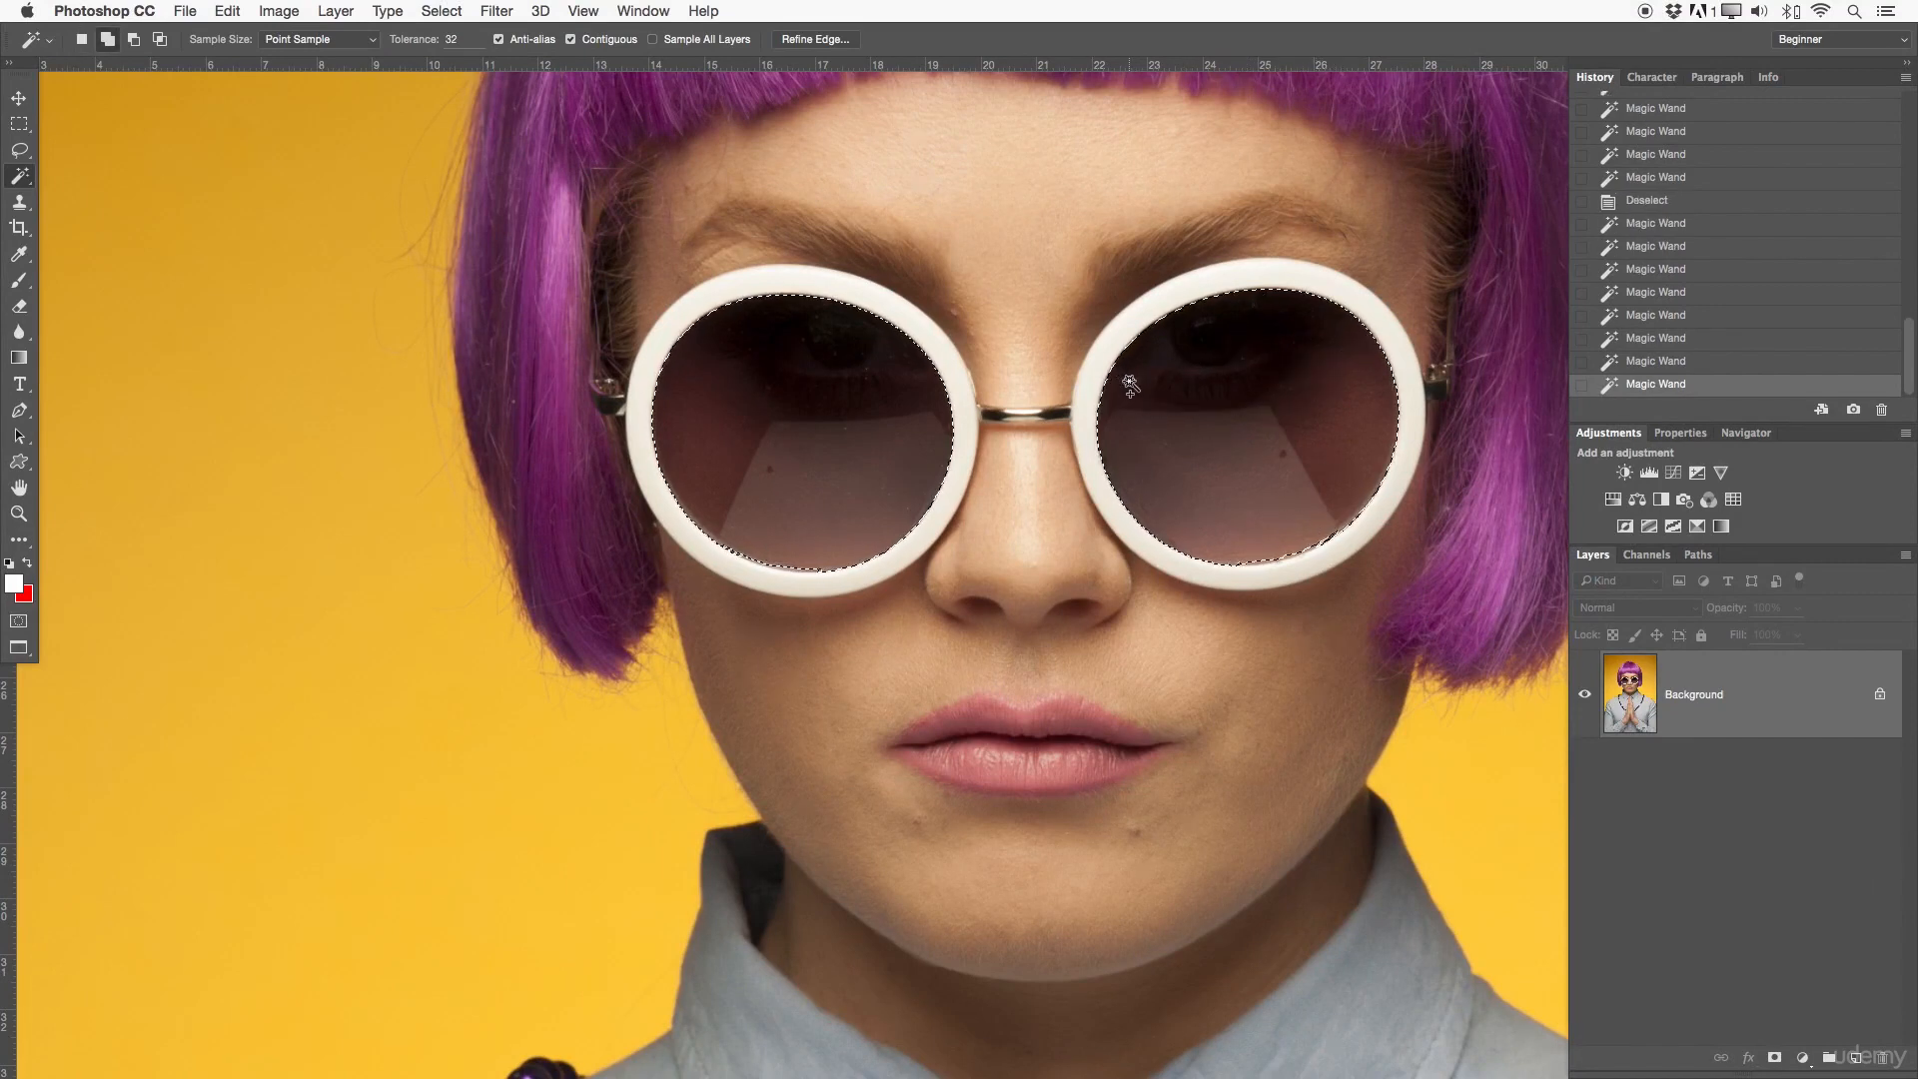
{"action": "left_click", "coordinate": [1259, 556]}
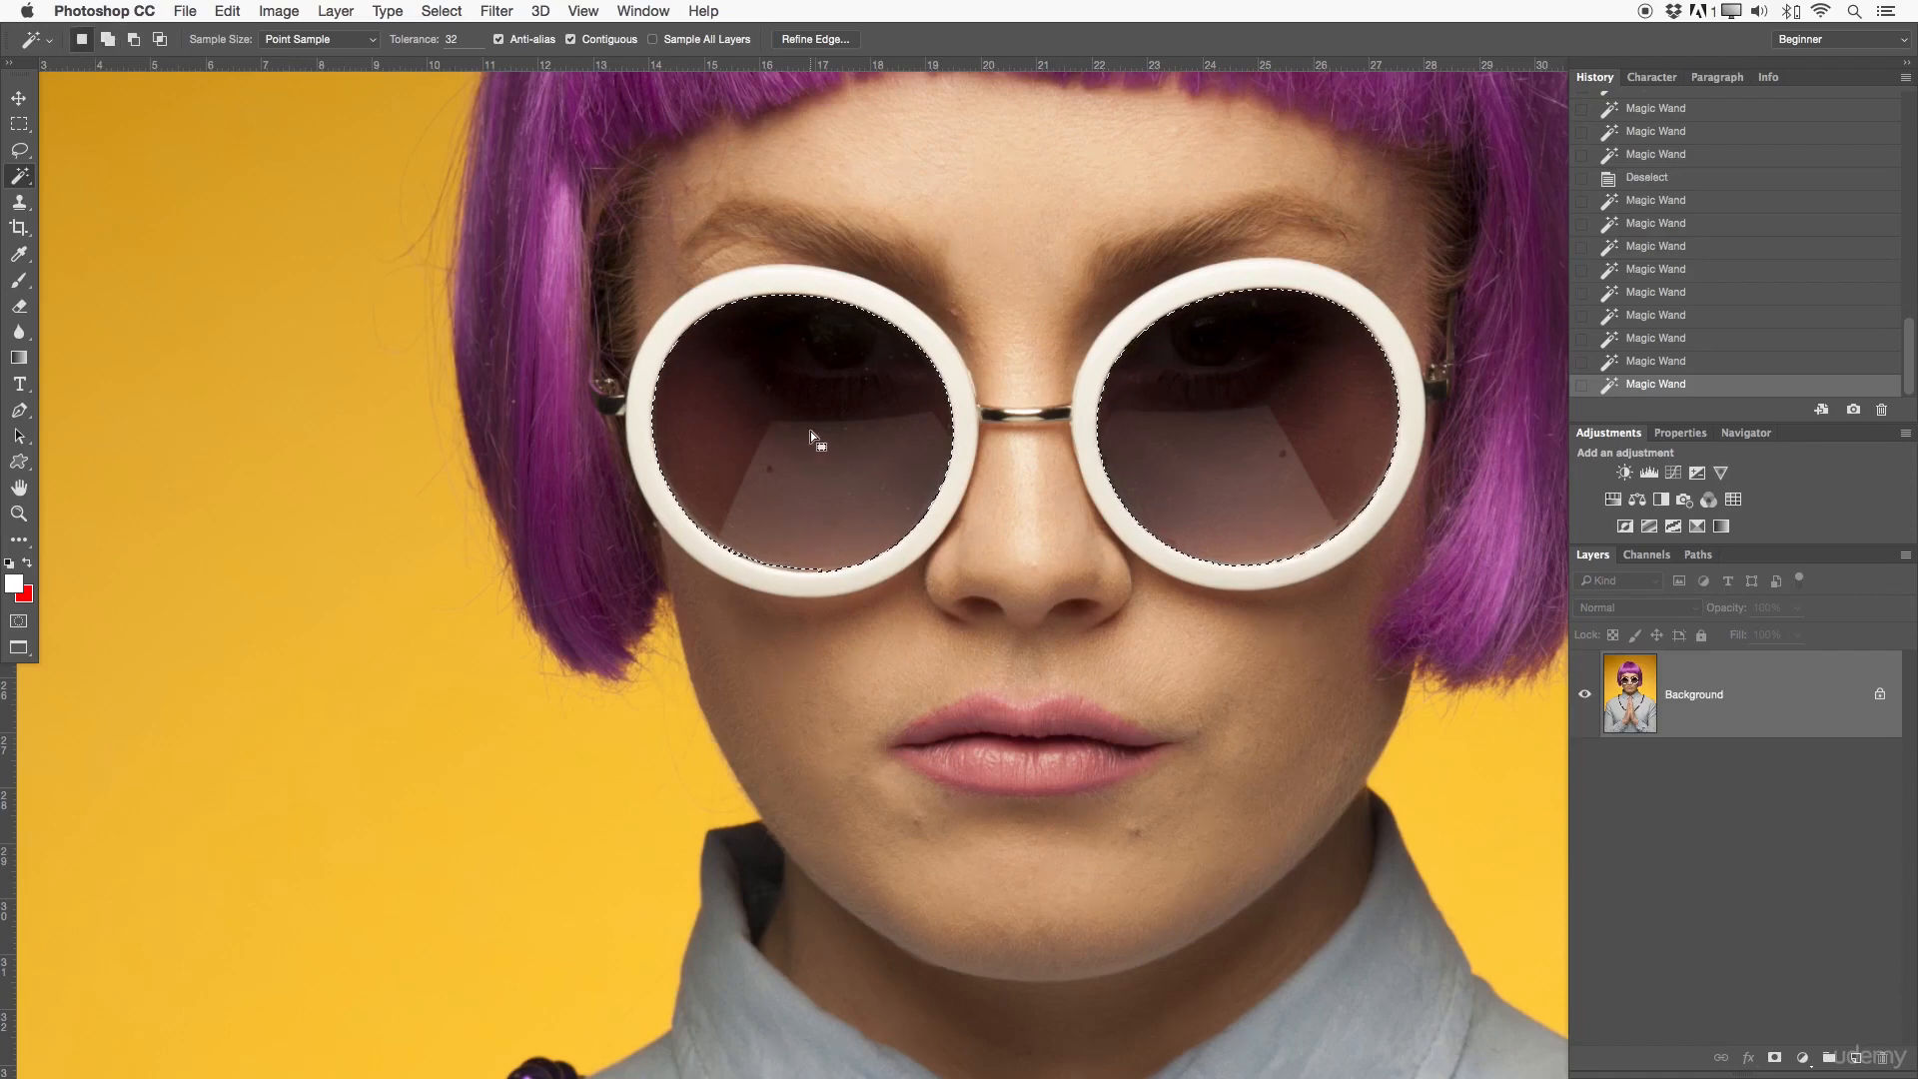
- Add the missed sliver along the lower edge of the picture's left lens to the Magic Wand selection
{"action": "key", "text": "z"}
{"action": "left_click", "coordinate": [844, 510]}
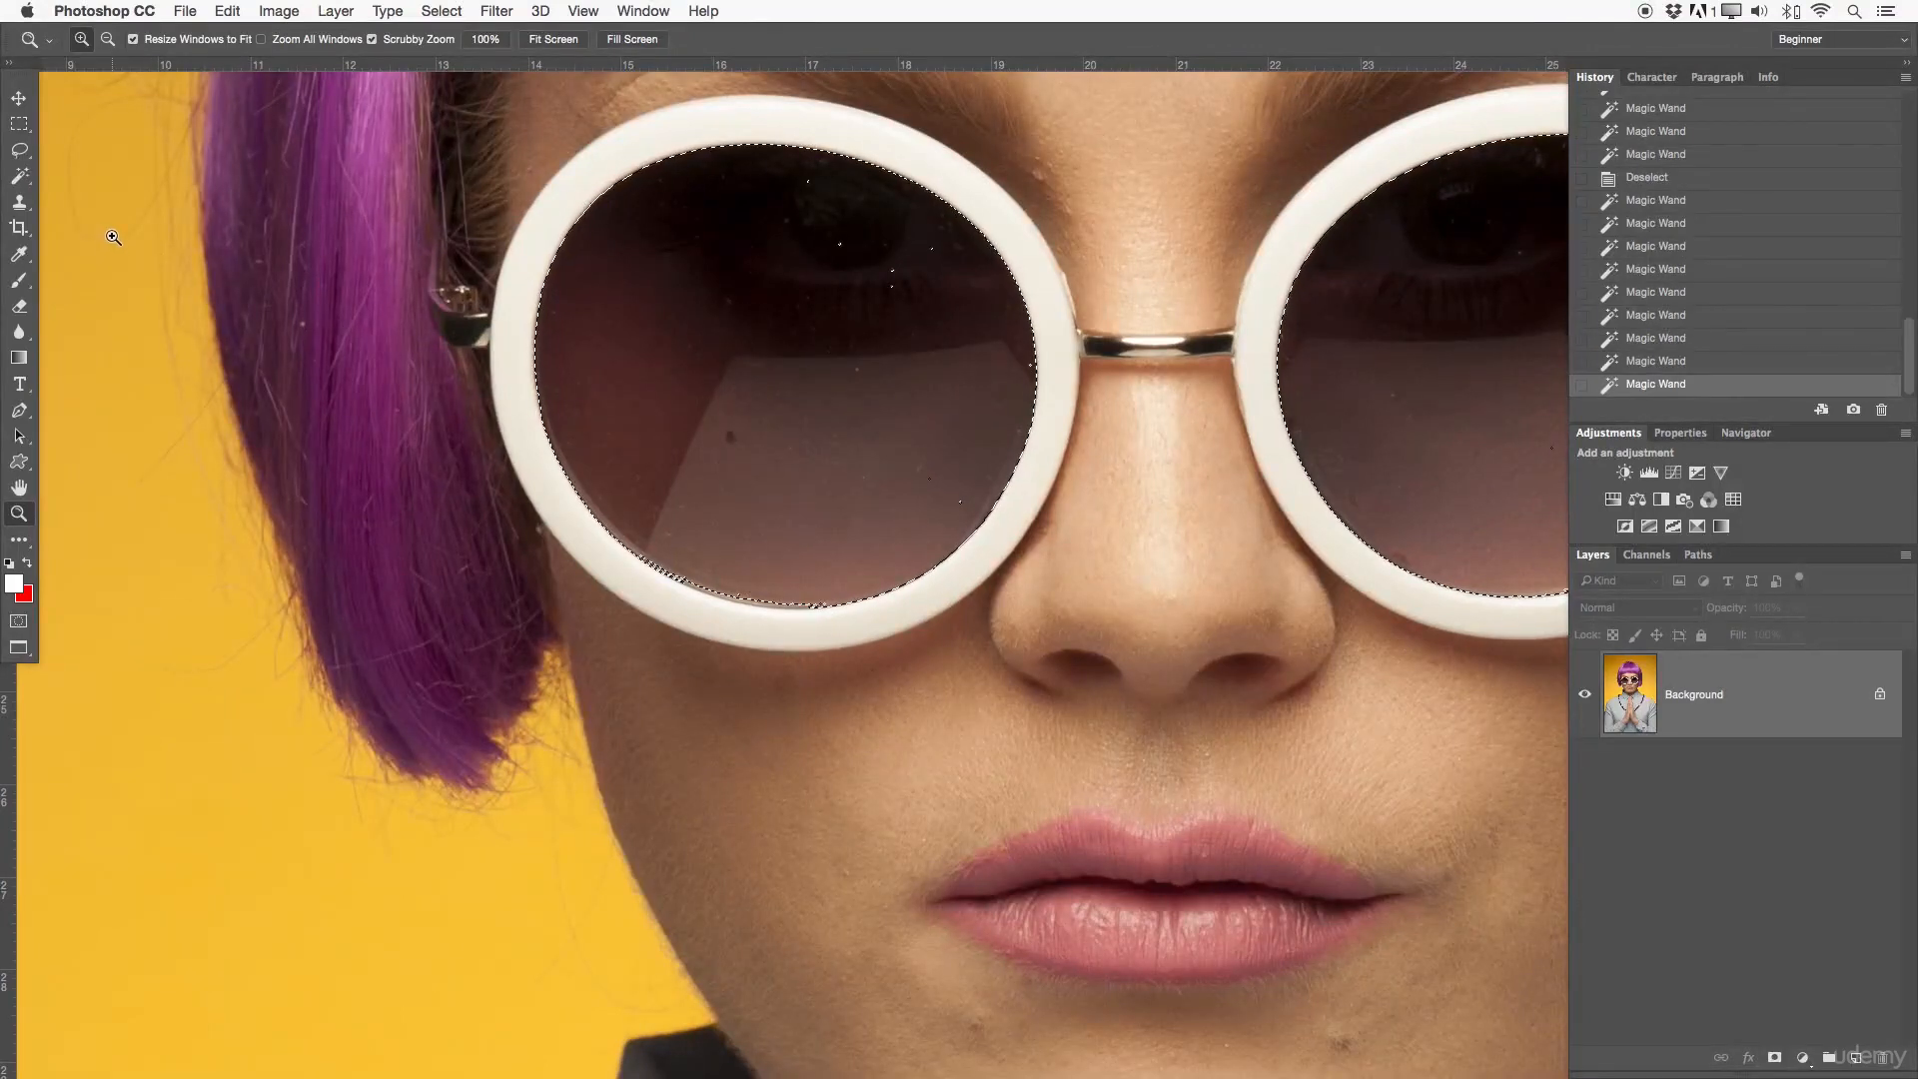
{"action": "key", "text": "w"}
{"action": "left_click", "coordinate": [777, 606], "text": "shift"}
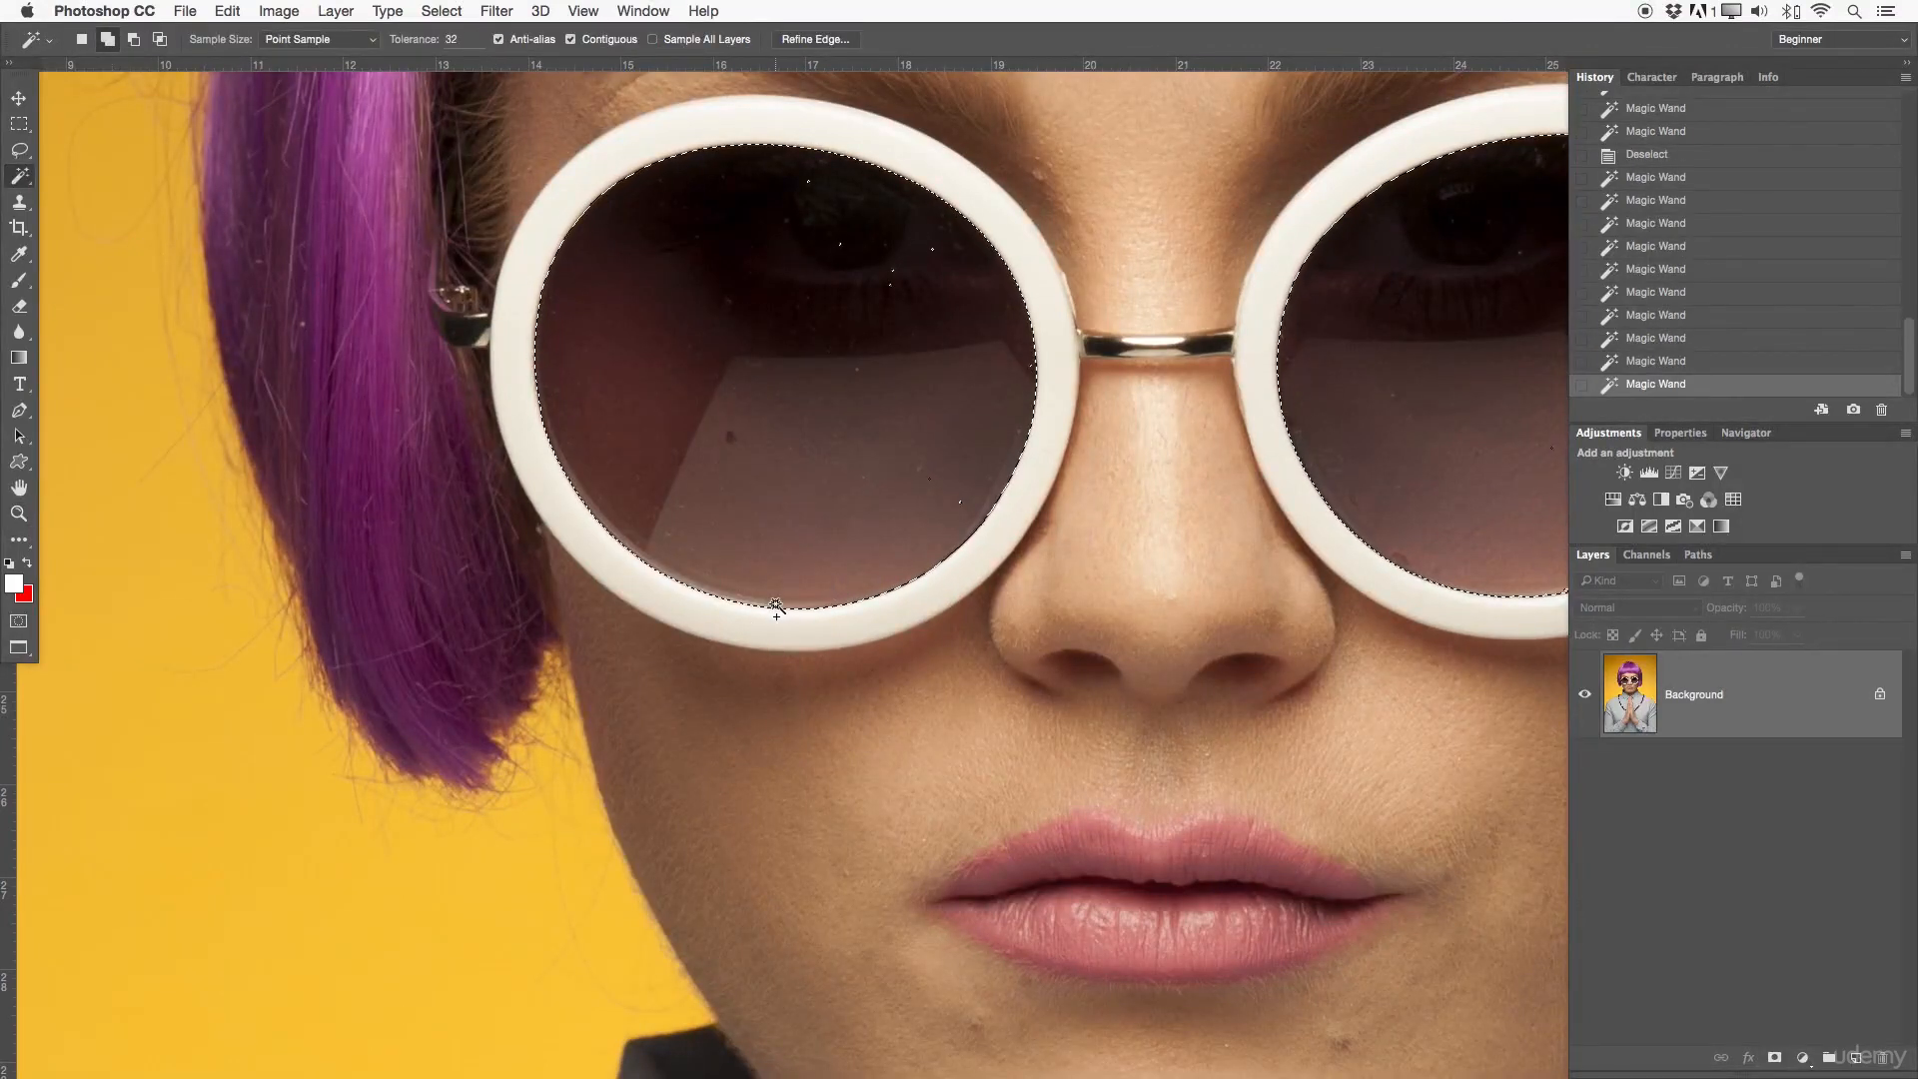
- Inspect the lens selection up close for unselected specks and edge quality, and deselect it with the whole portrait in view
{"action": "key", "text": "z"}
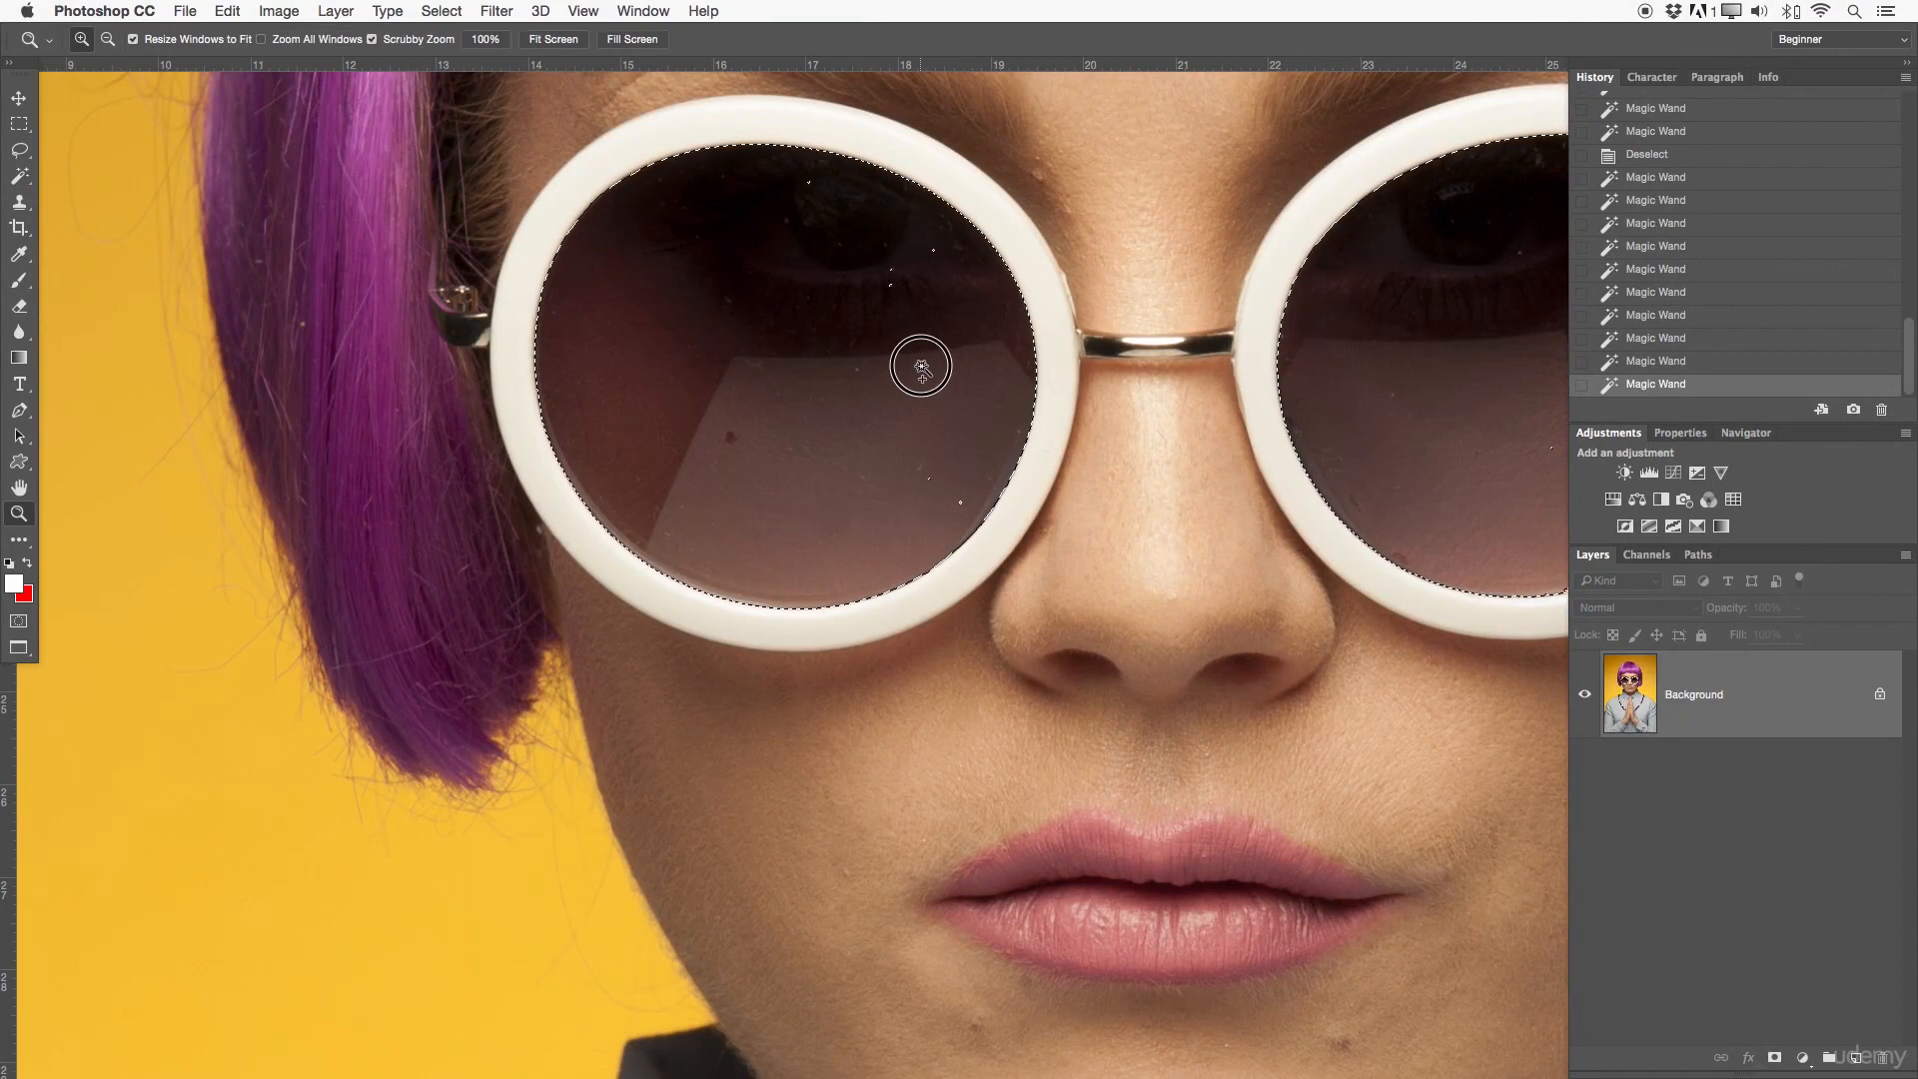
{"action": "left_click", "coordinate": [917, 364]}
{"action": "left_click_drag", "start_coordinate": [992, 371], "coordinate": [969, 481]}
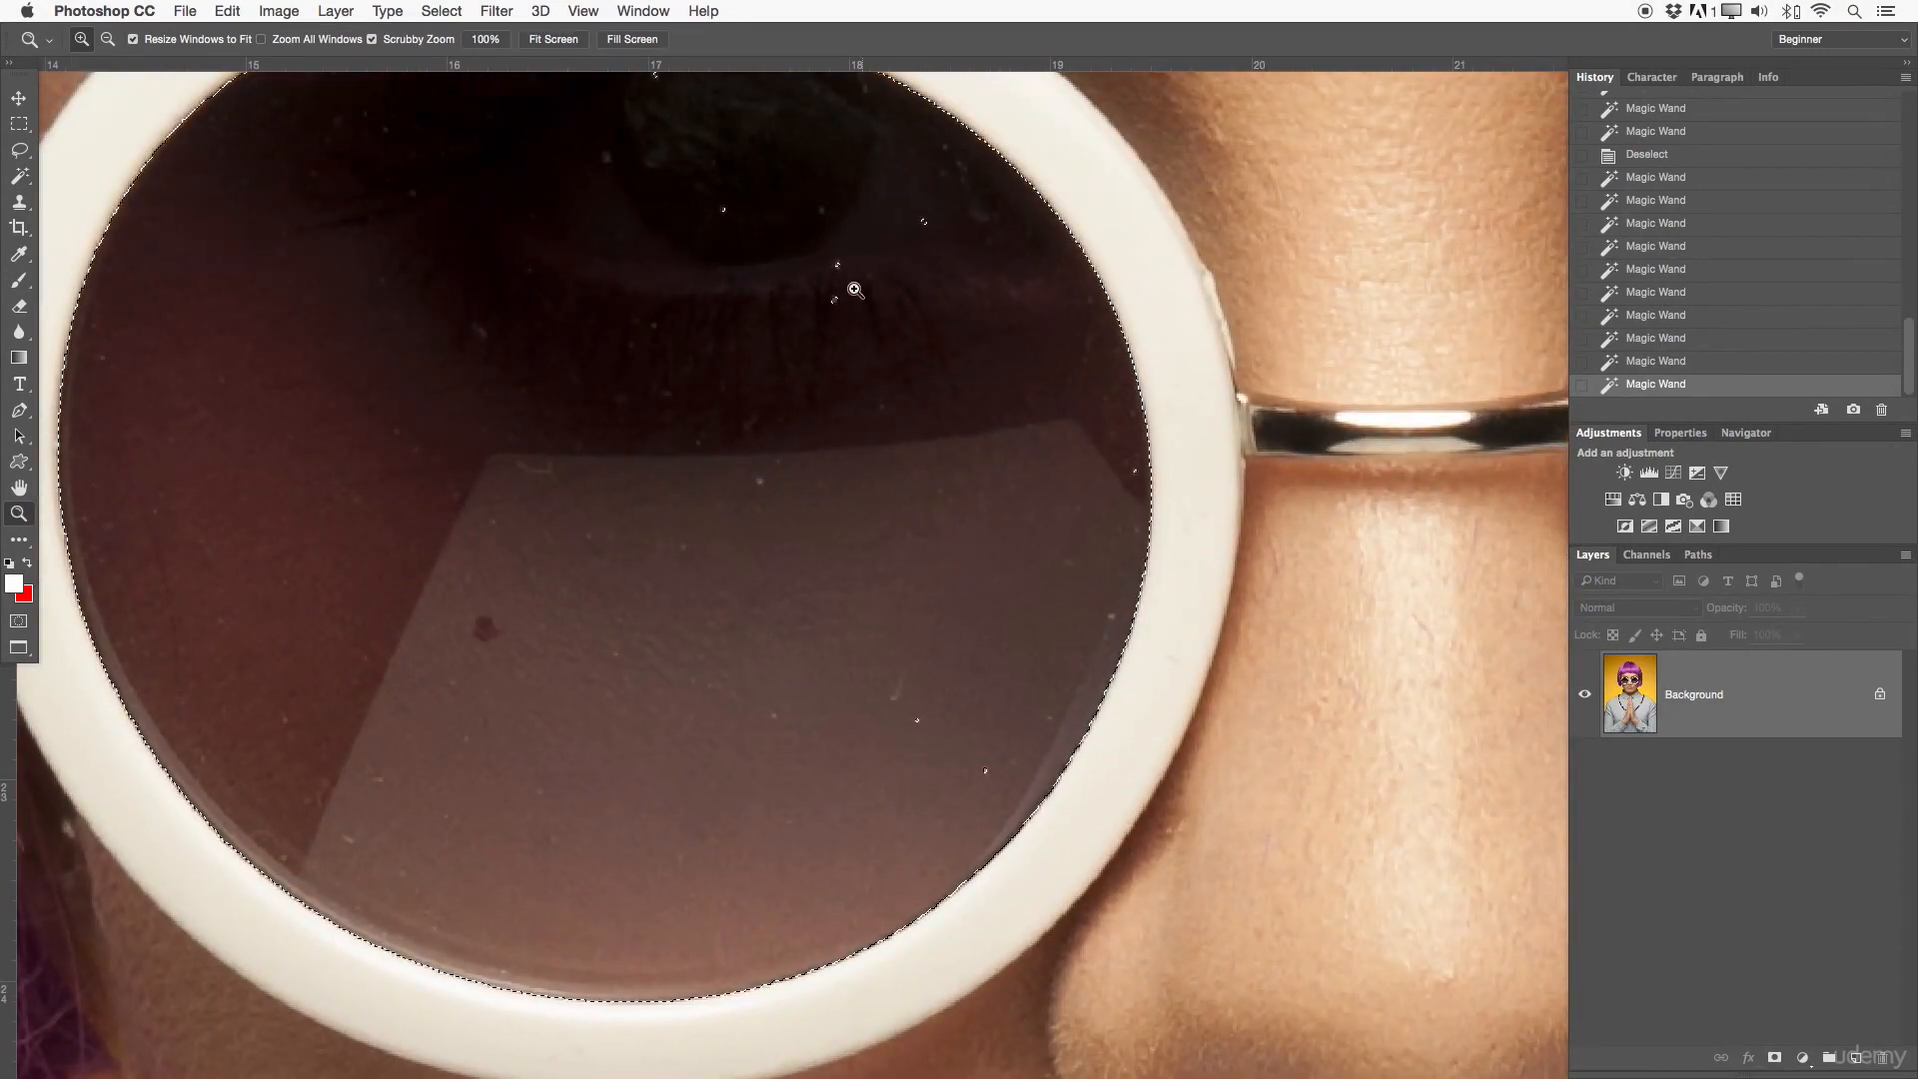
{"action": "left_click_drag", "start_coordinate": [829, 225], "coordinate": [850, 502]}
{"action": "left_click_drag", "start_coordinate": [767, 449], "coordinate": [659, 427]}
{"action": "left_click_drag", "start_coordinate": [1035, 487], "coordinate": [967, 461]}
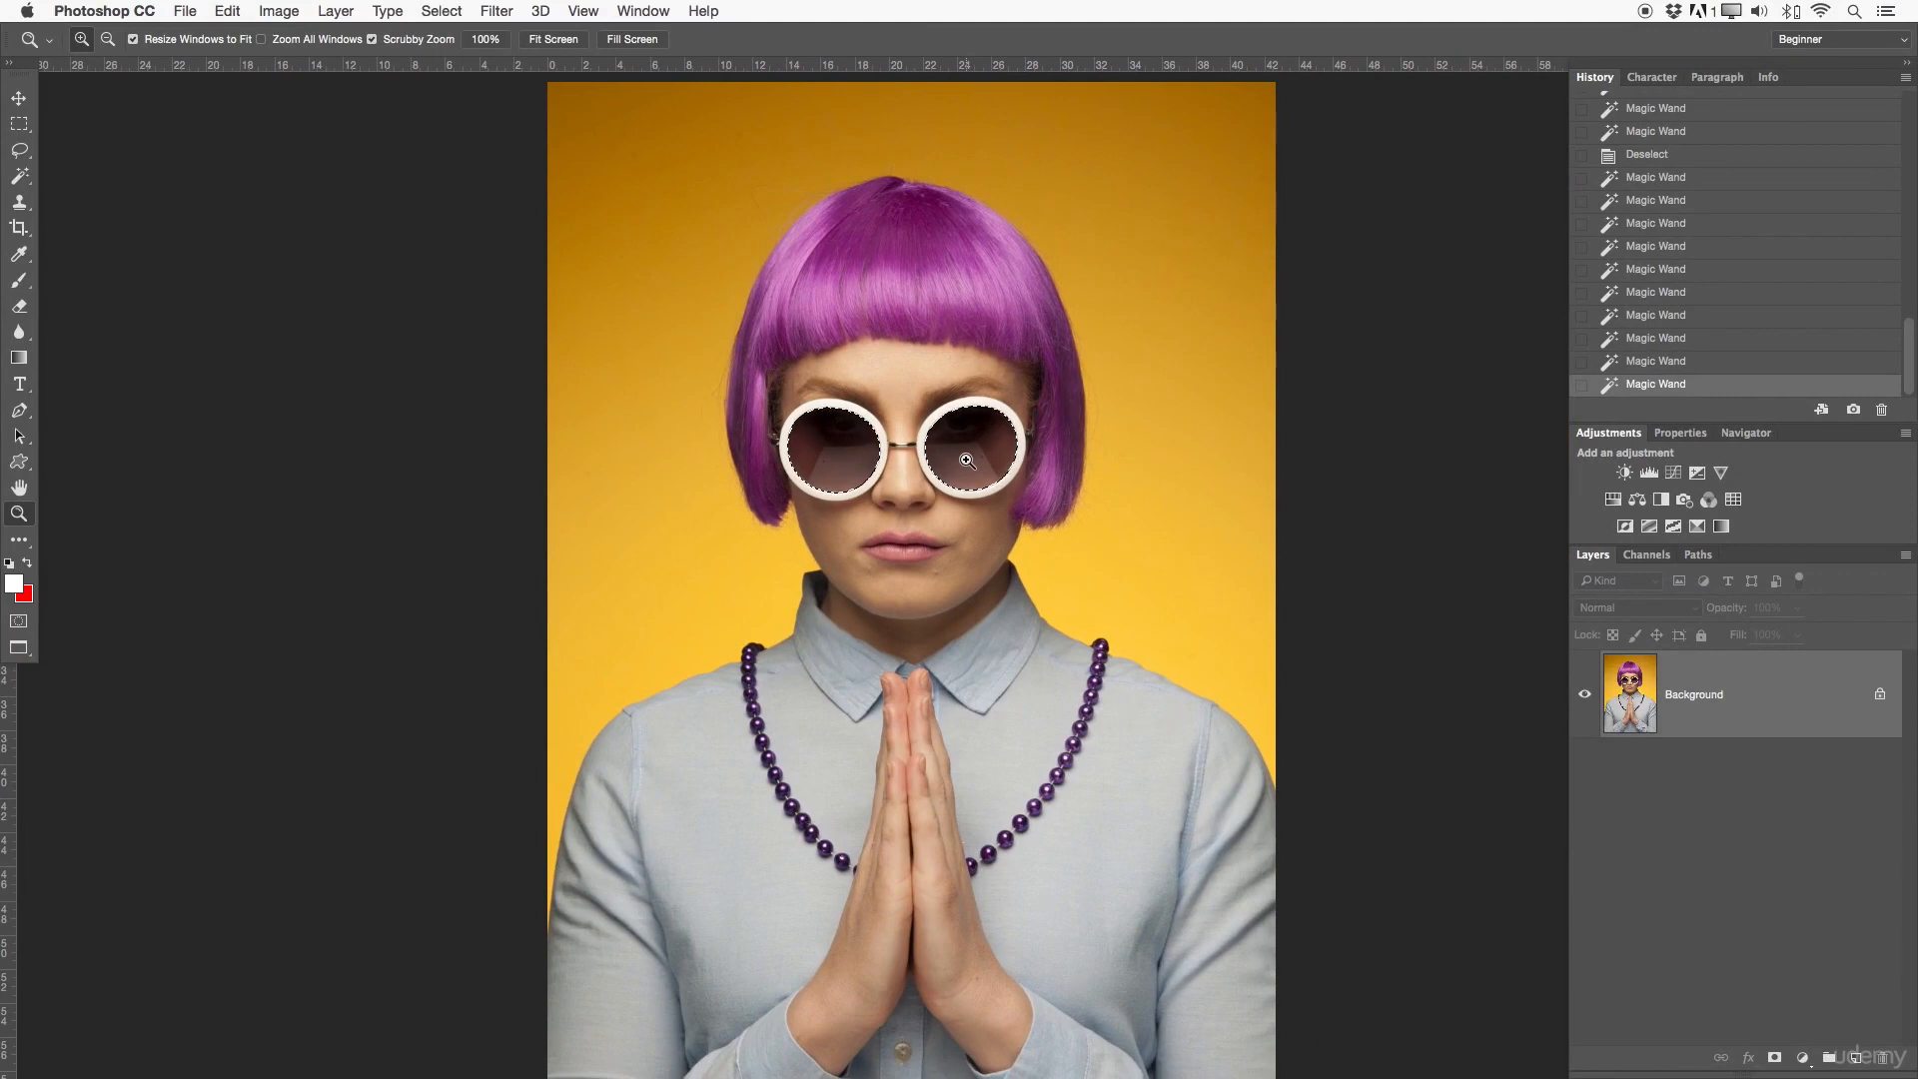
{"action": "key", "text": "super+d"}
{"action": "key", "text": "super+minus"}
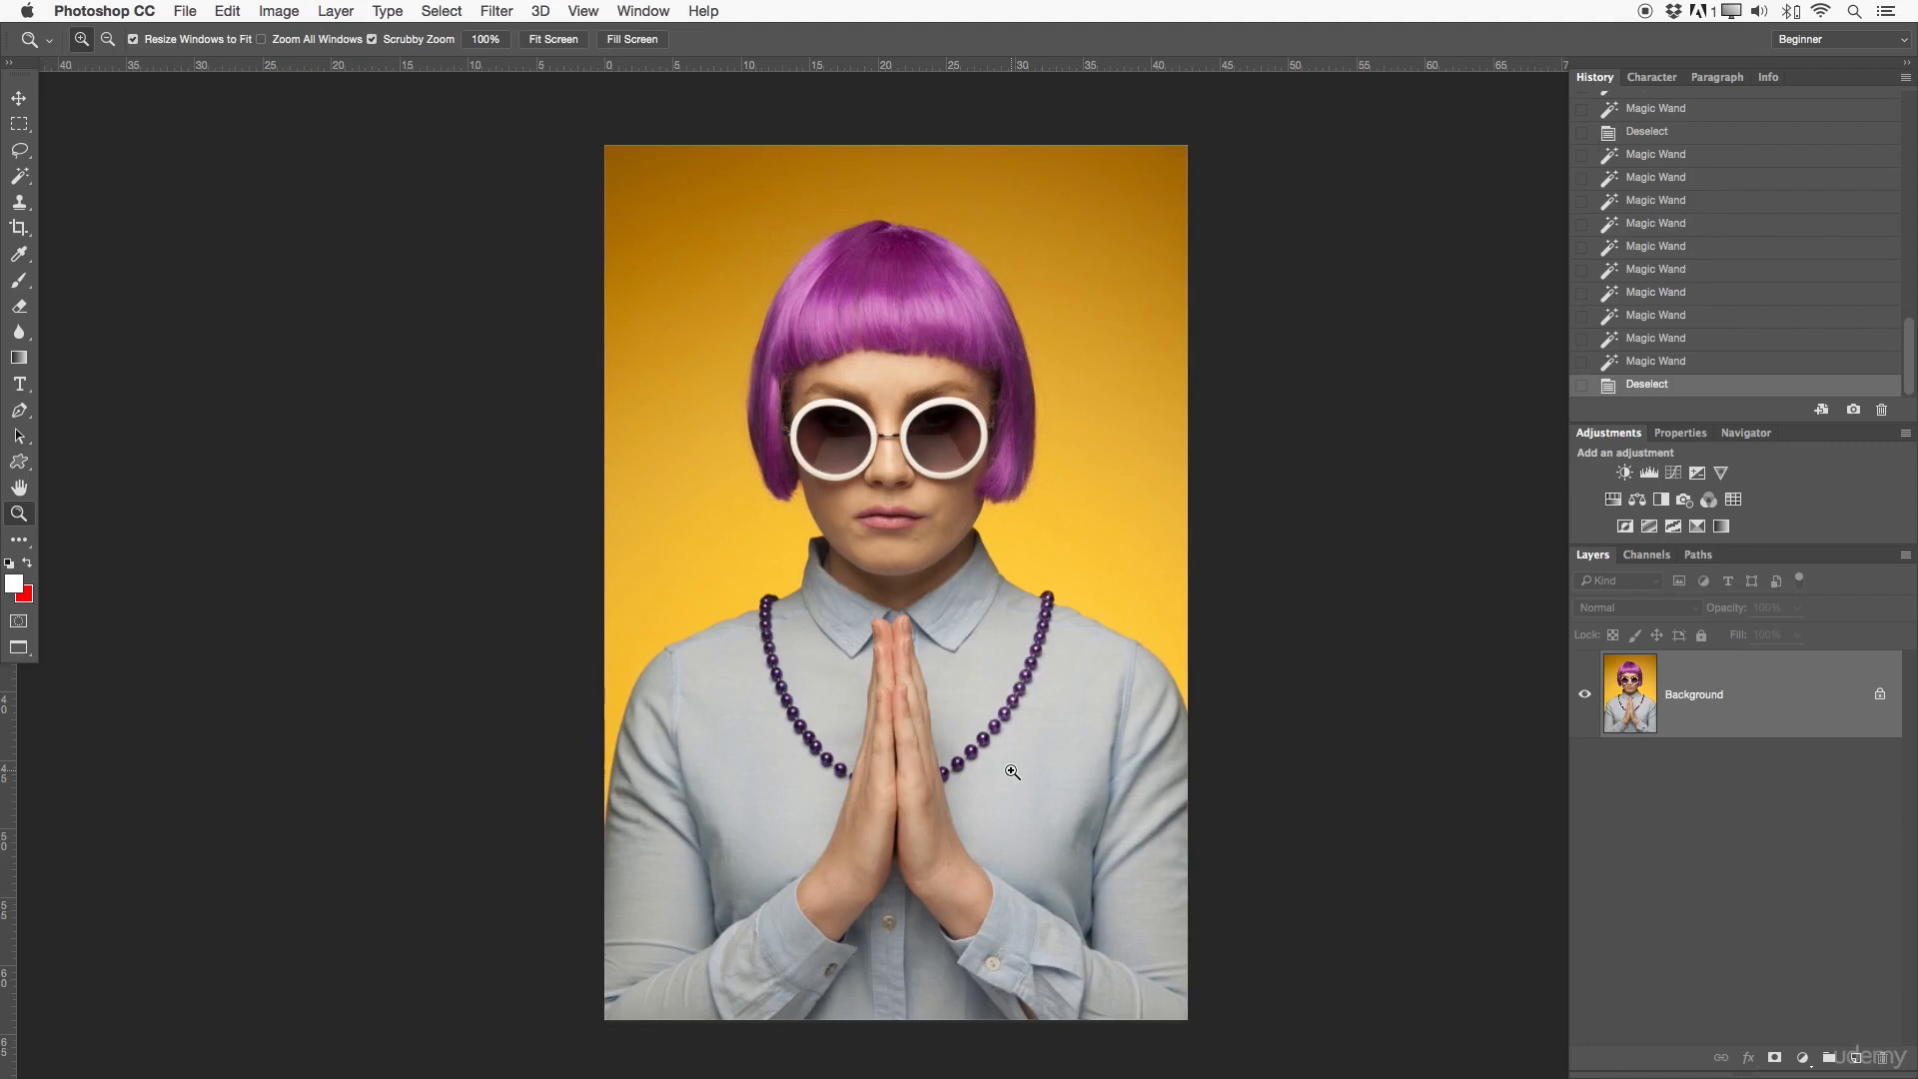